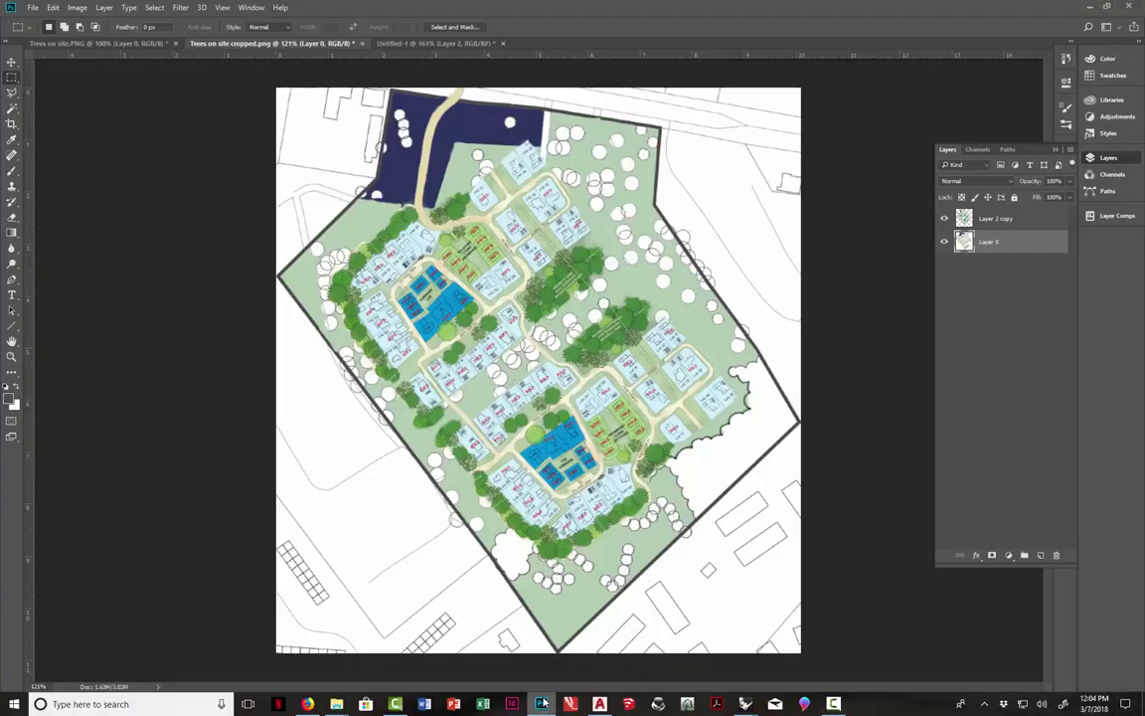
Hide the Layer 2 copy overlay and undo the crop to restore the full Trees on site.PNG
left_click(541, 704)
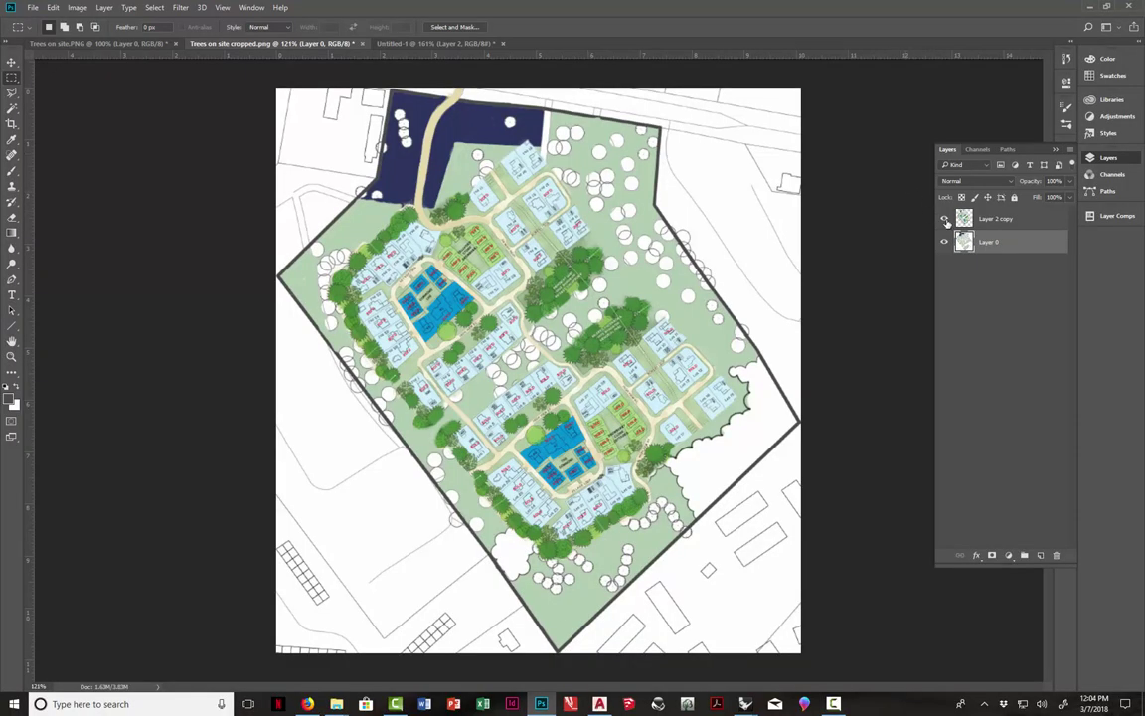
left_click(944, 217)
left_click(61, 44)
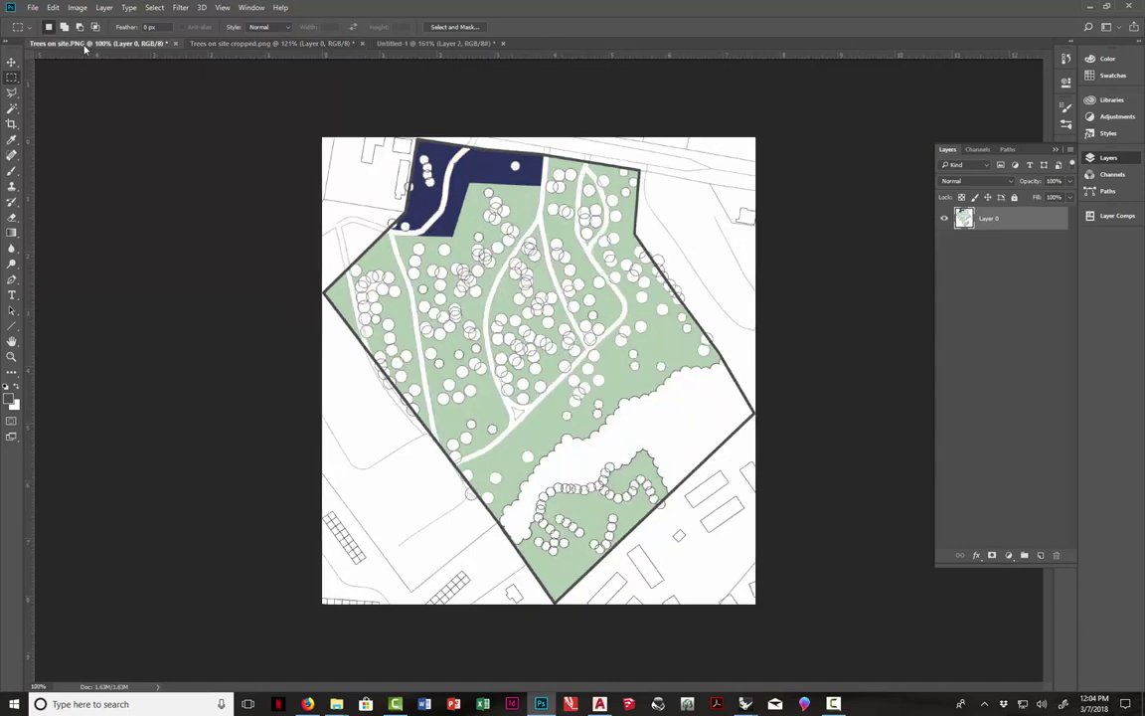
left_click(51, 8)
left_click(79, 26)
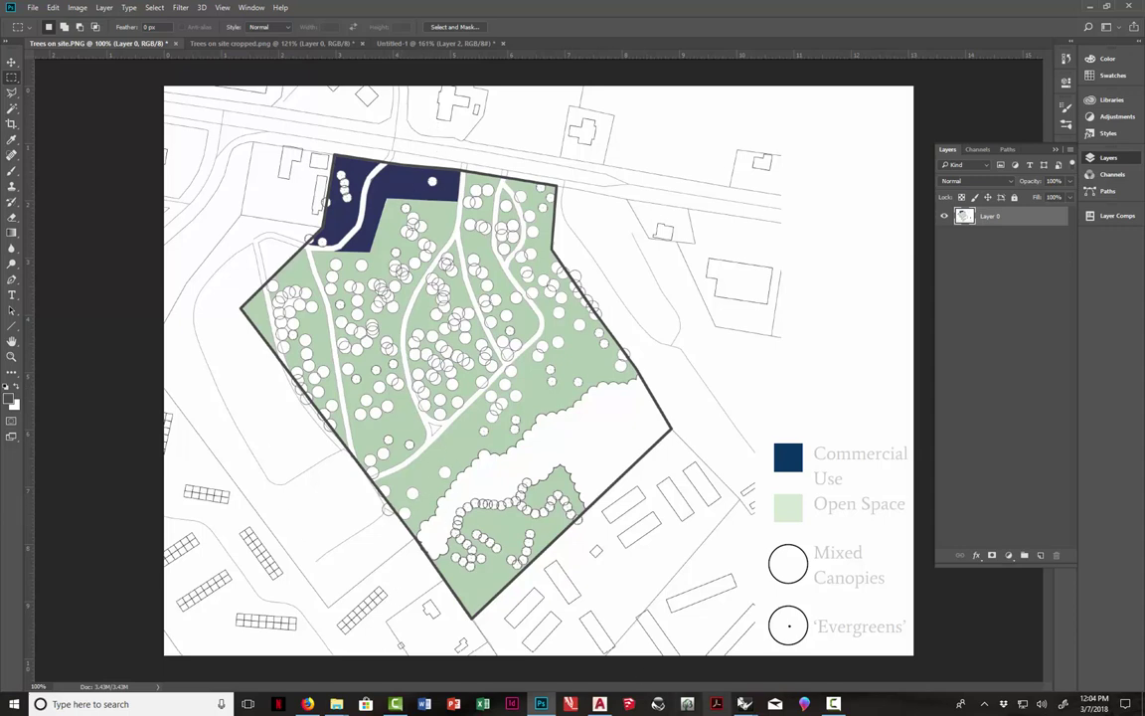
Back in Rhino, zoom in and out over both plots to compare the mapped site plans
mouse_move(746, 703)
left_click(600, 651)
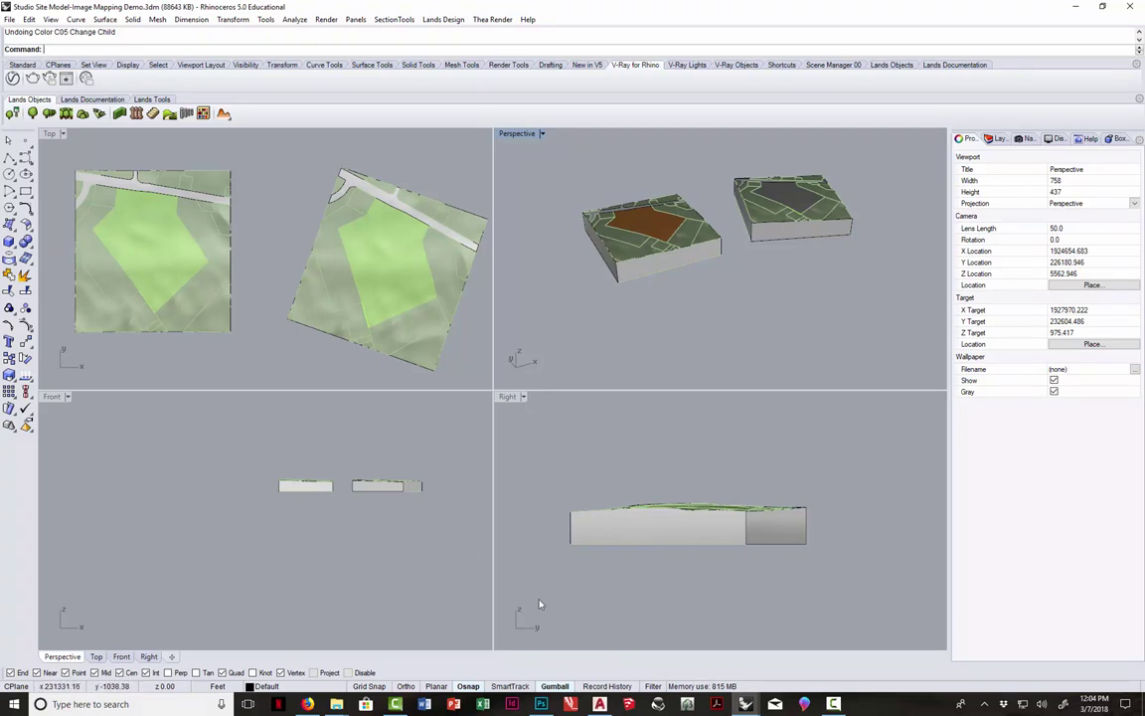
left_click(543, 706)
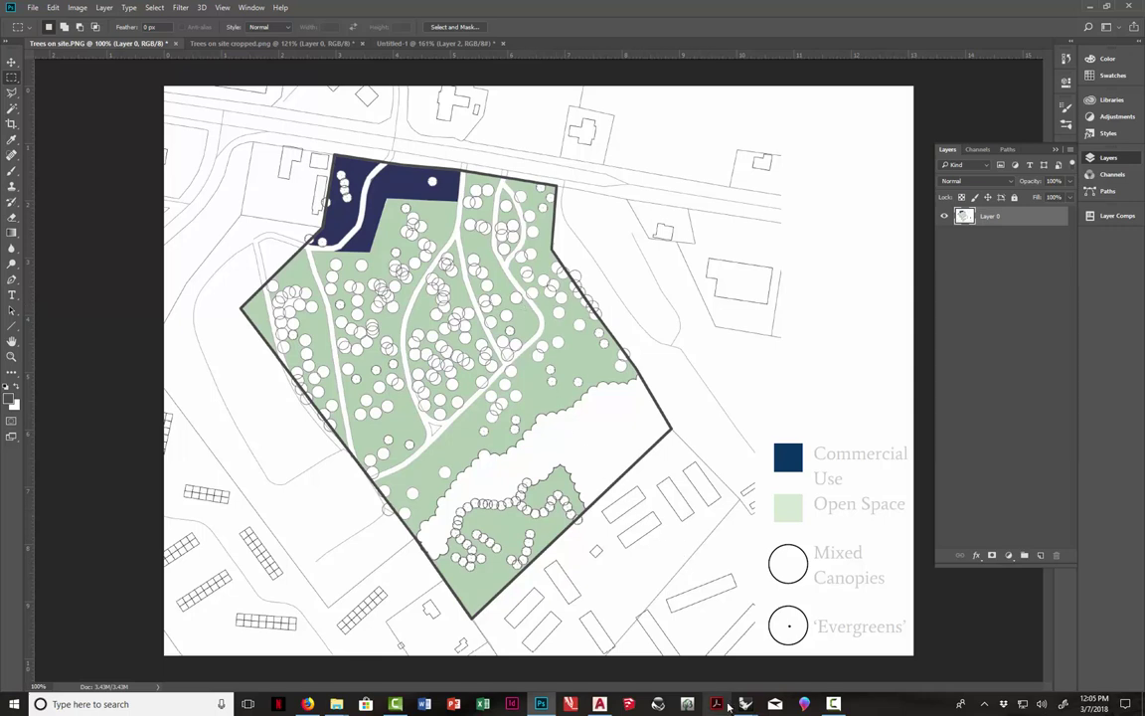
mouse_move(741, 704)
left_click(496, 580)
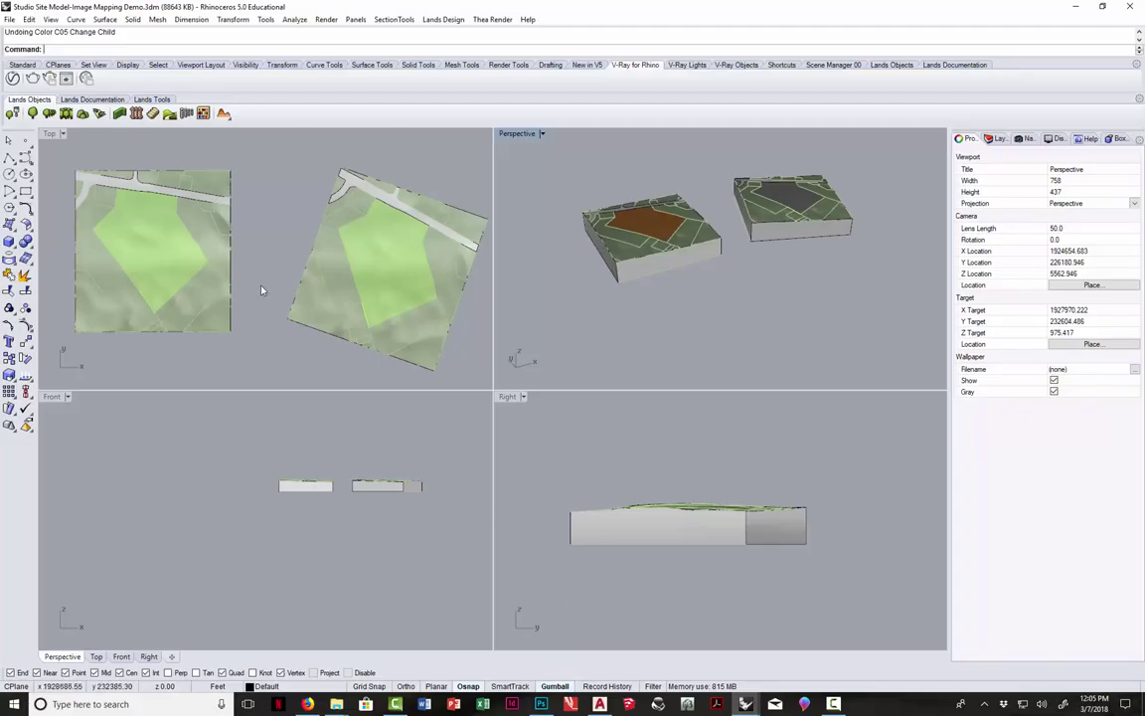
scroll(218, 269, "up", 4)
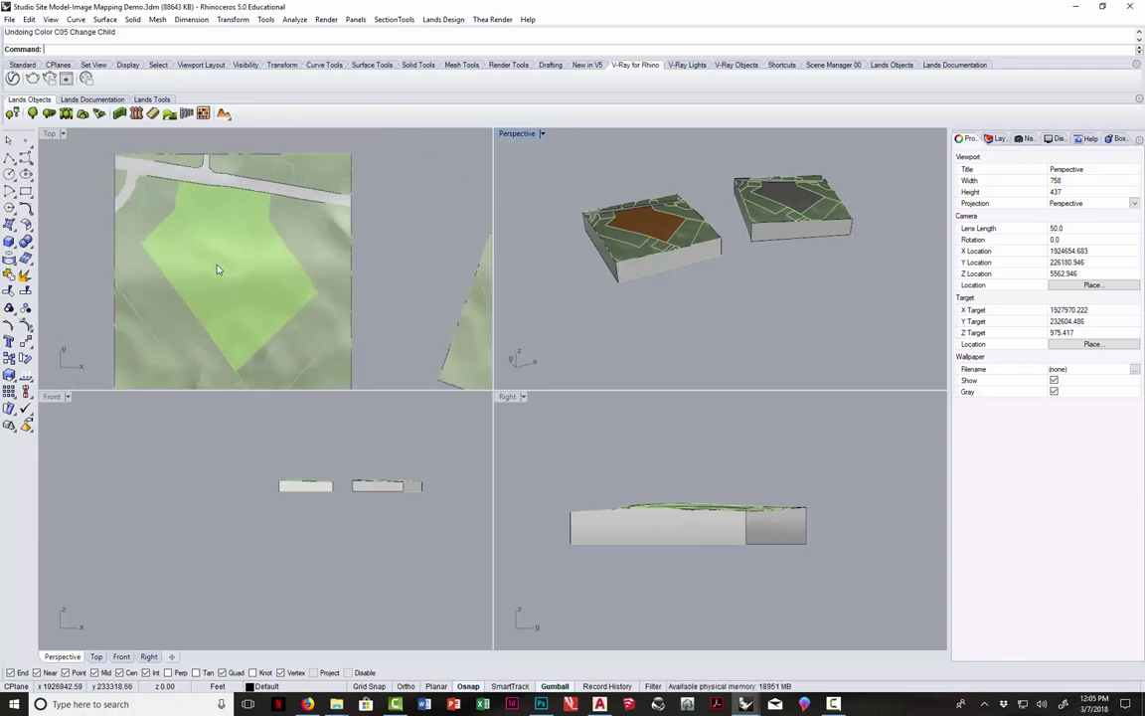
scroll(225, 248, "down", 1)
scroll(220, 265, "up", 1)
scroll(221, 265, "up", 1)
scroll(221, 265, "down", 2)
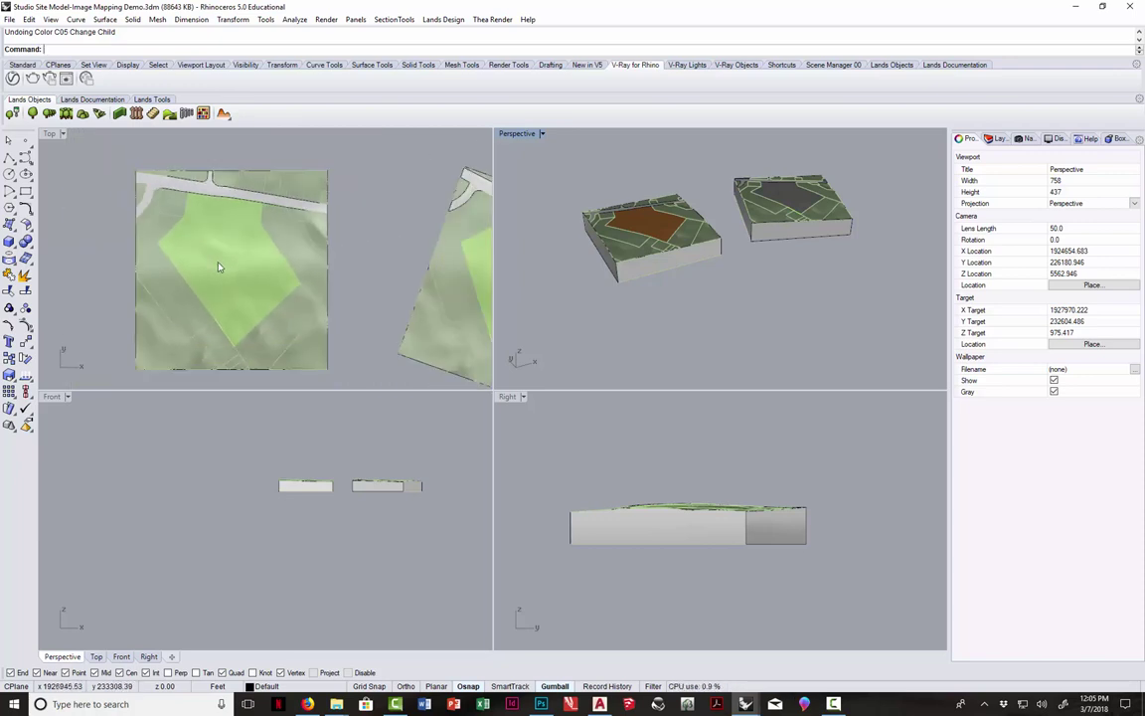
scroll(214, 263, "down", 2)
scroll(388, 288, "up", 4)
scroll(397, 273, "down", 2)
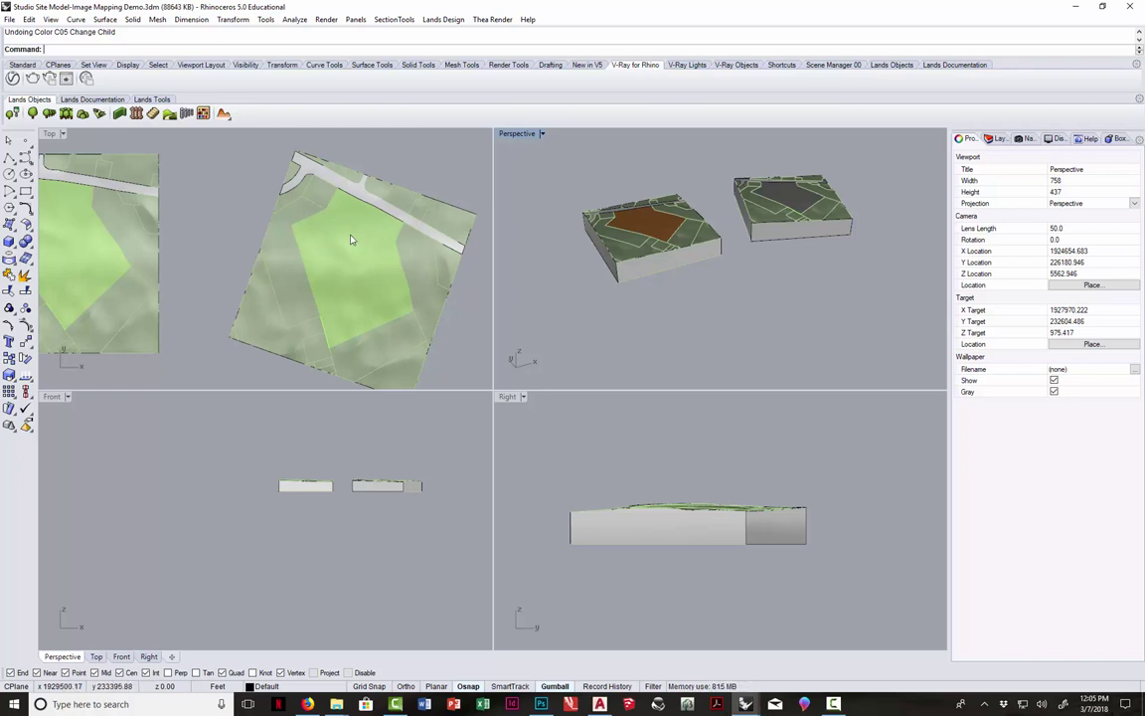
mouse_move(544, 706)
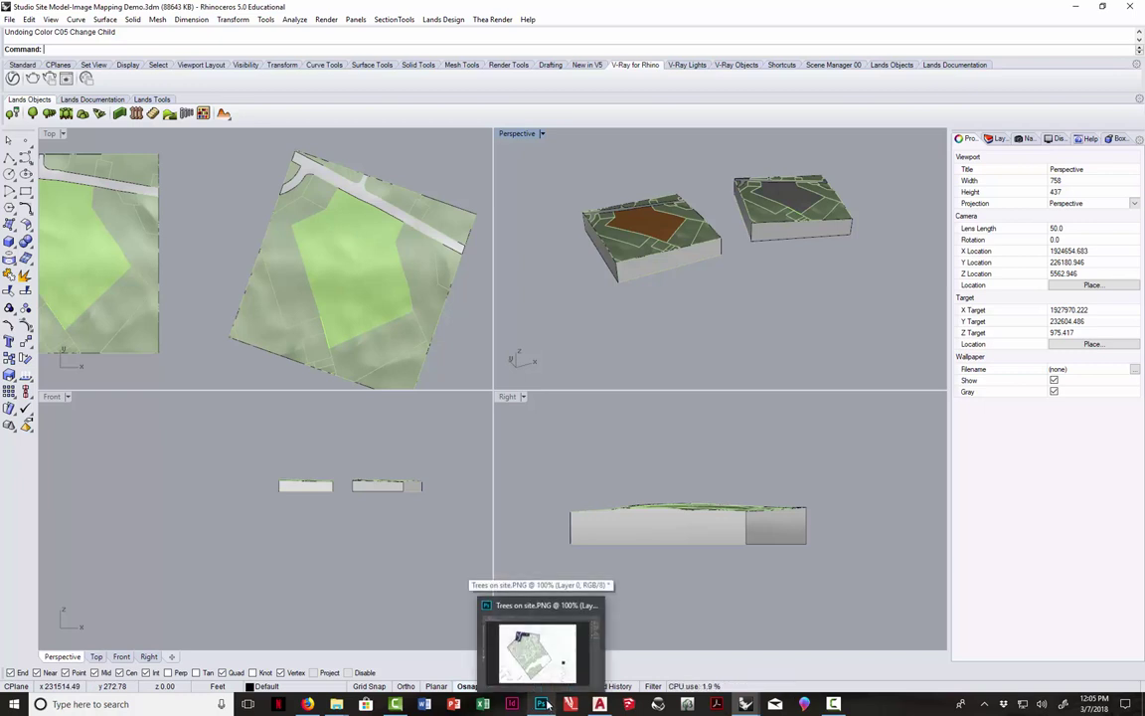
Crop Trees on site.PNG to the site outline on all four sides, excluding the legend
left_click(545, 704)
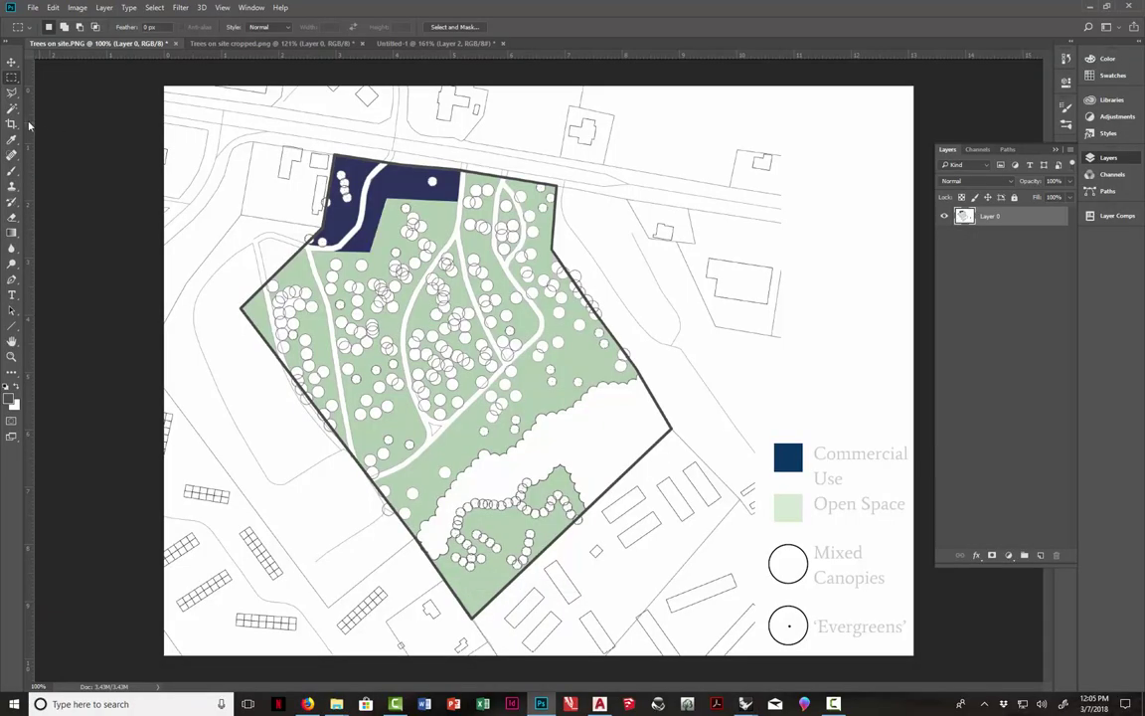
left_click(12, 124)
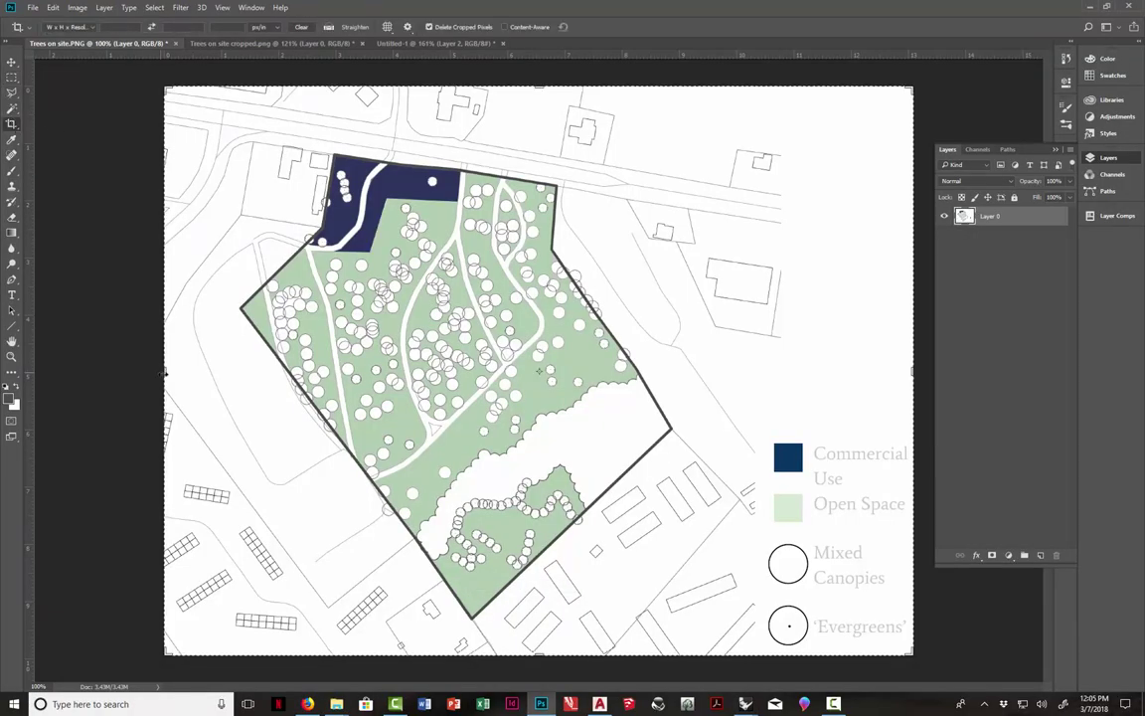
left_click_drag(165, 370, 202, 369)
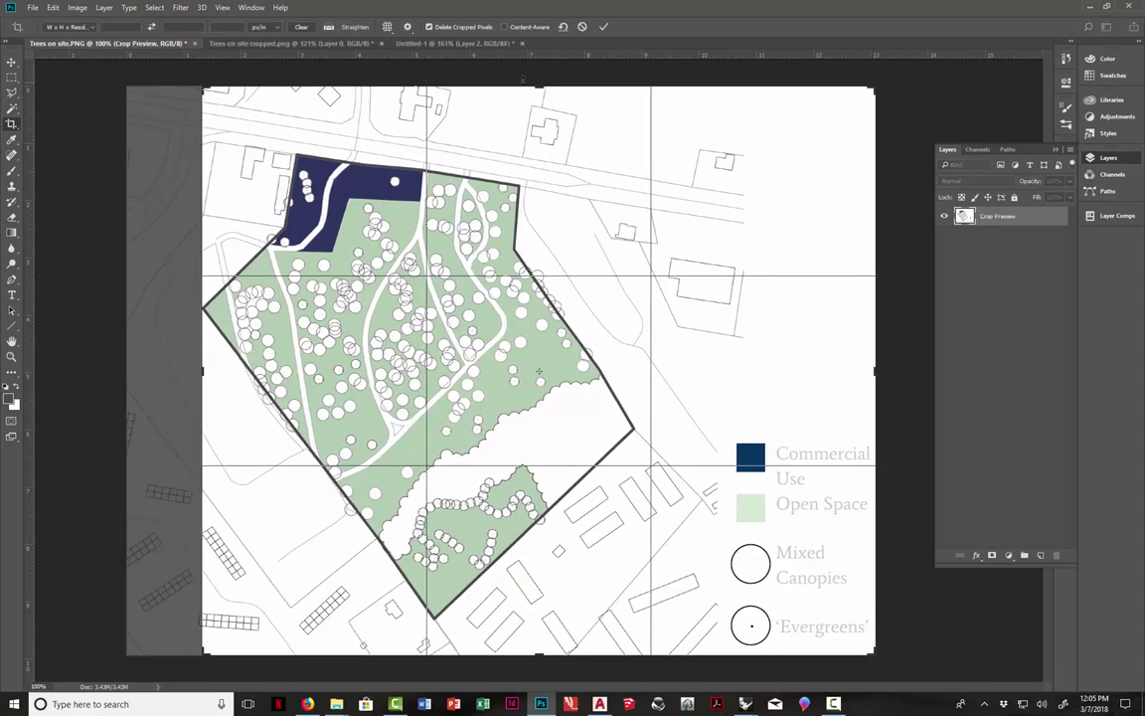
left_click_drag(485, 87, 535, 118)
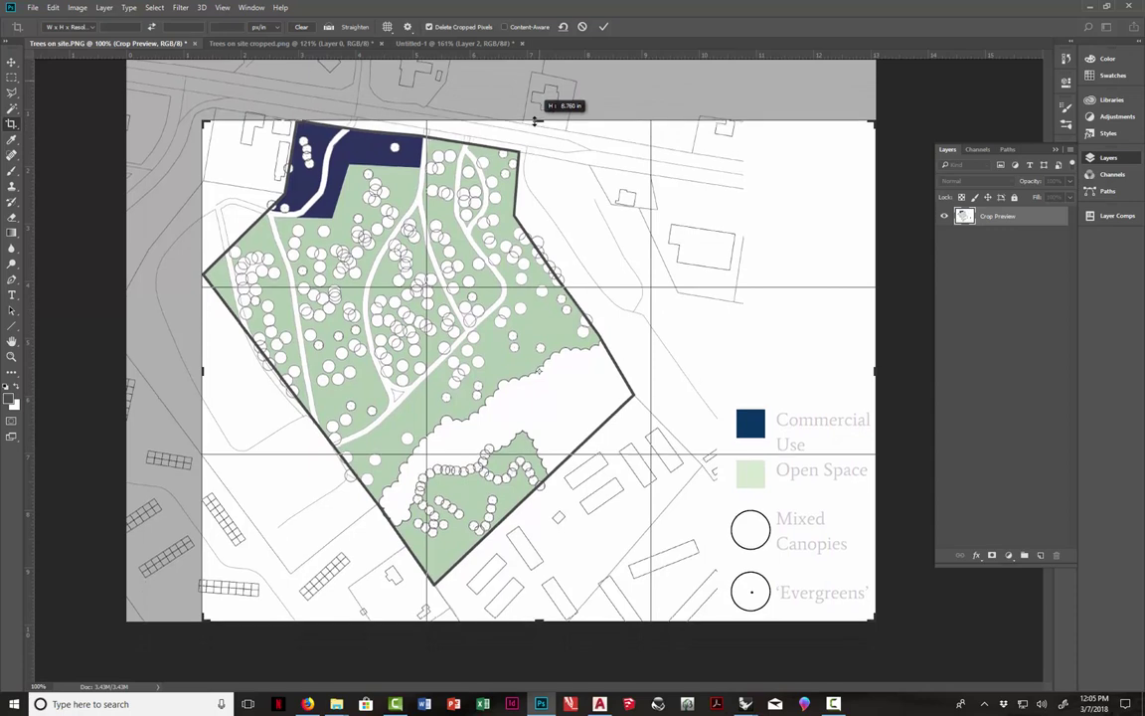
left_click_drag(535, 119, 535, 120)
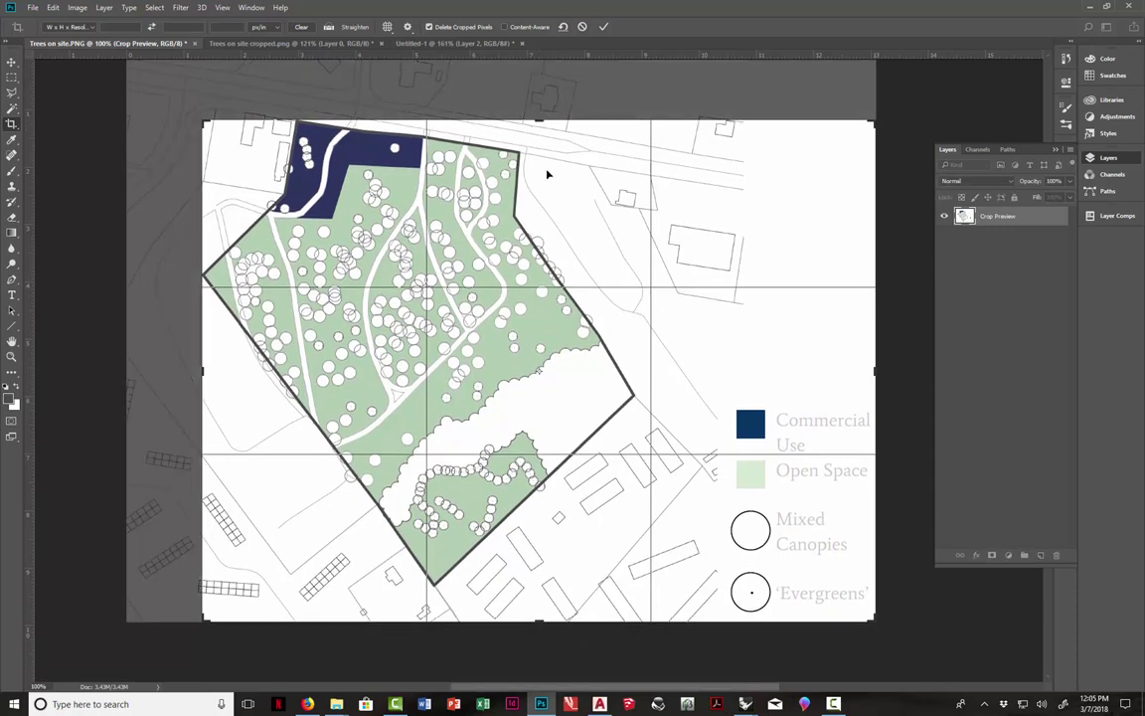
left_click_drag(872, 374, 754, 369)
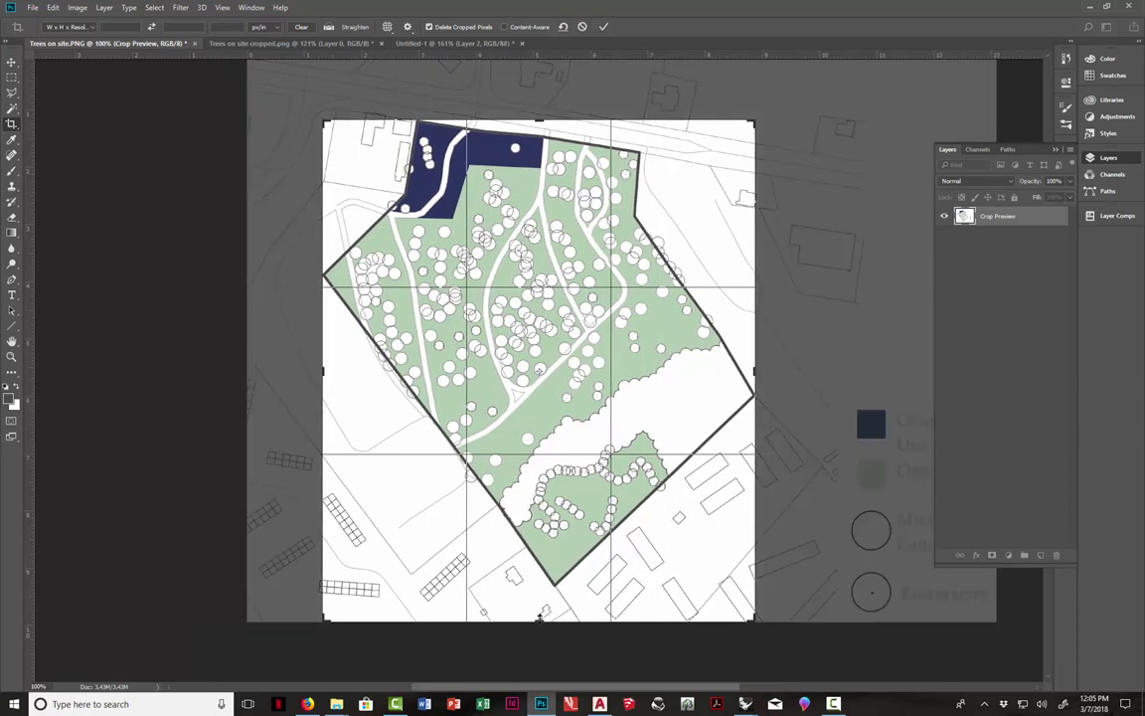
left_click_drag(539, 617, 537, 600)
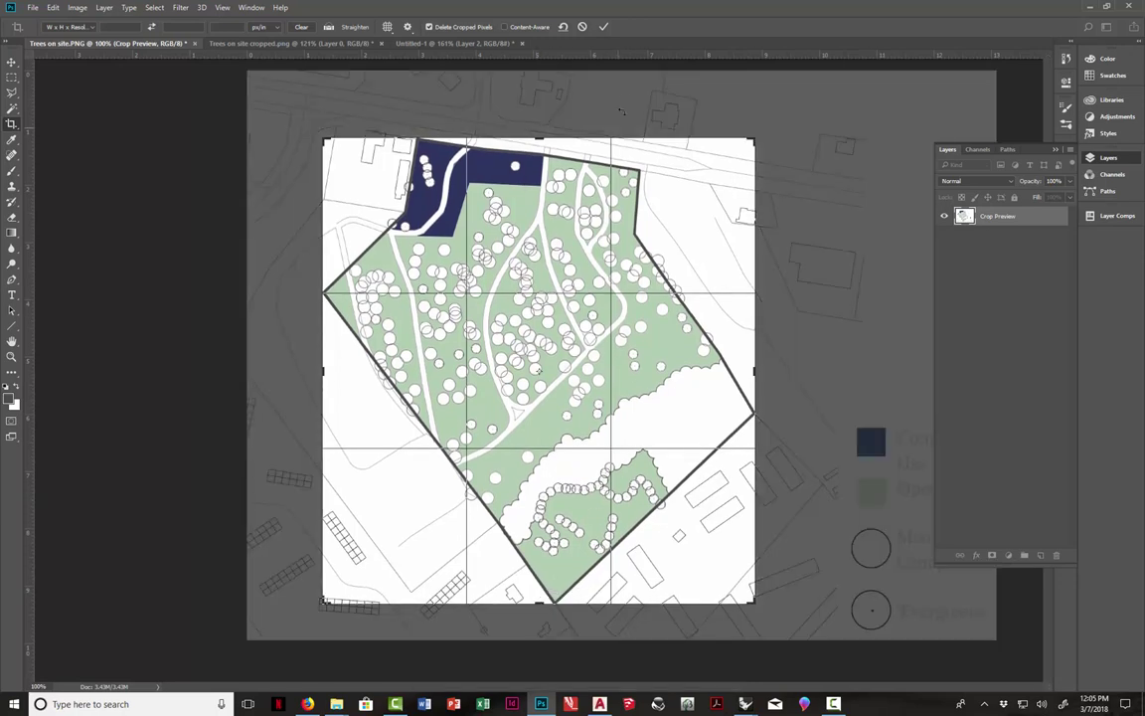
left_click(601, 26)
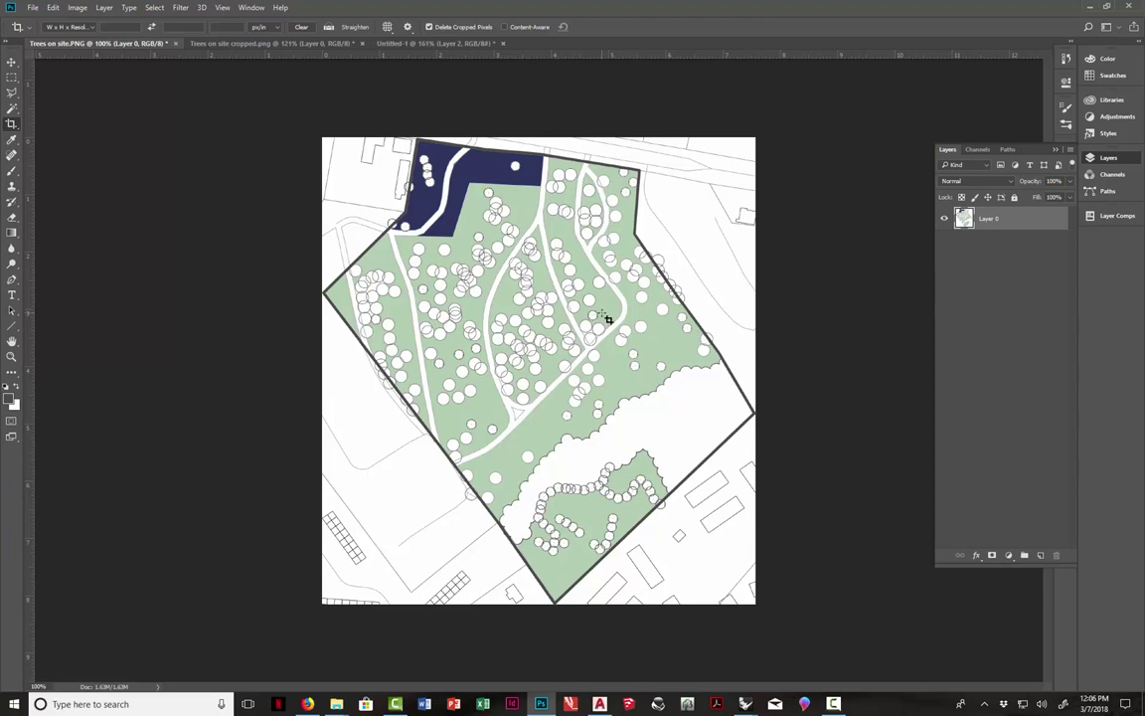
left_click(75, 7)
left_click(104, 95)
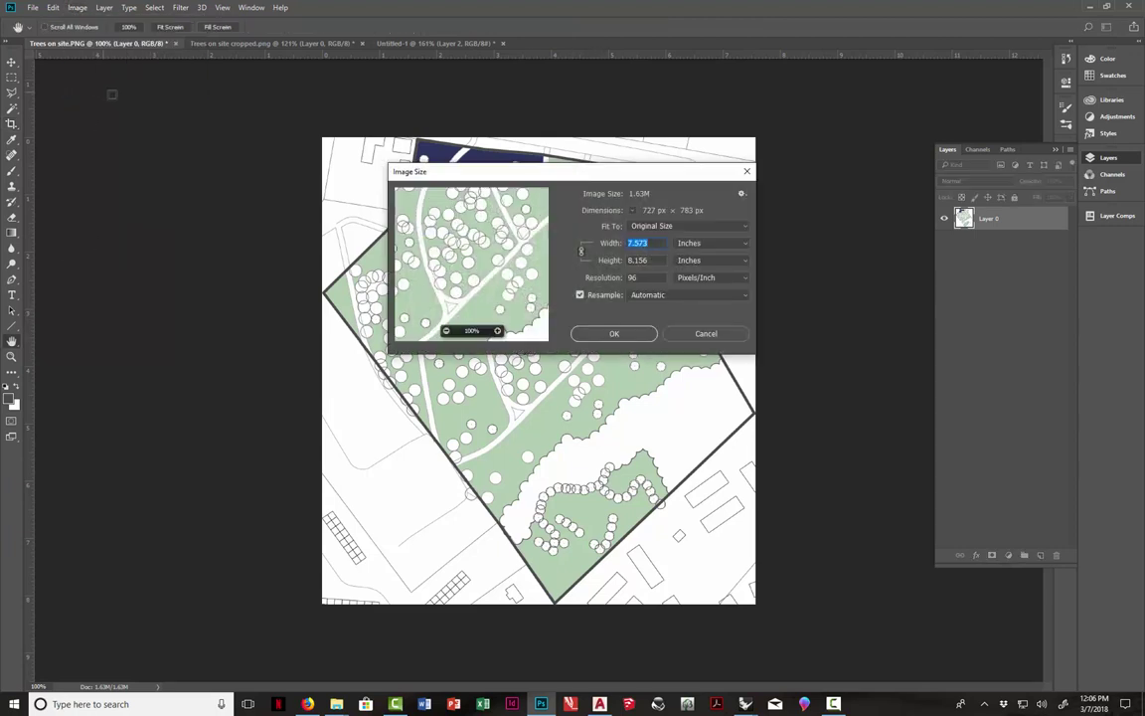
left_click(686, 243)
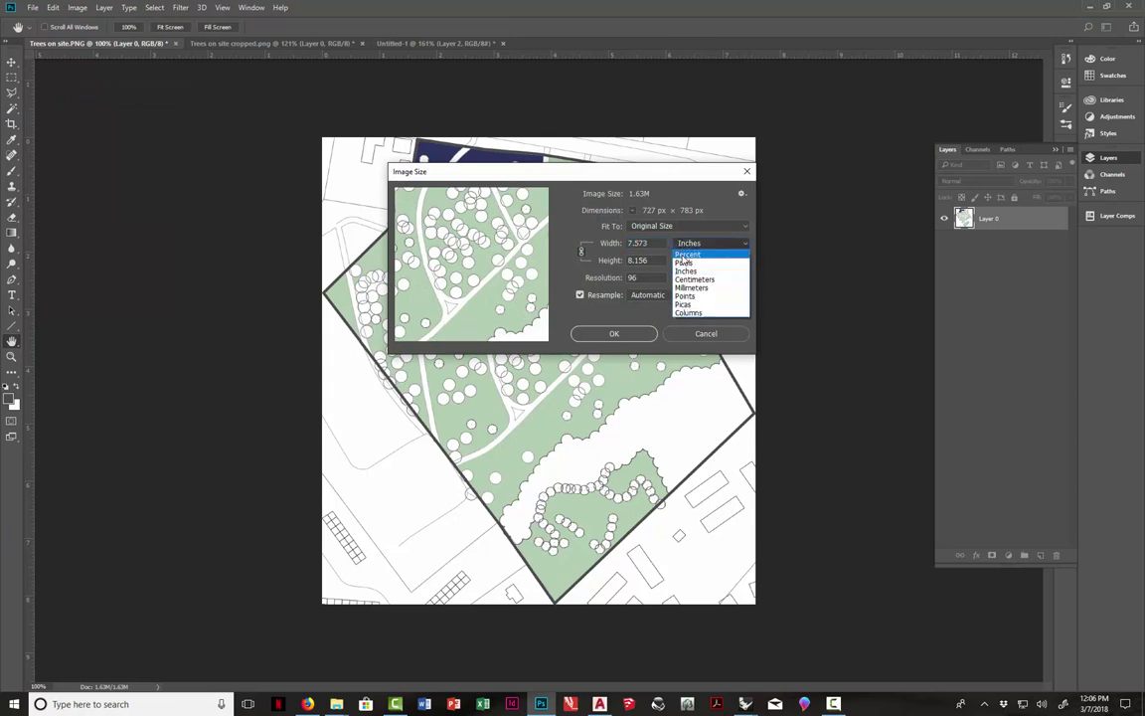
left_click(684, 262)
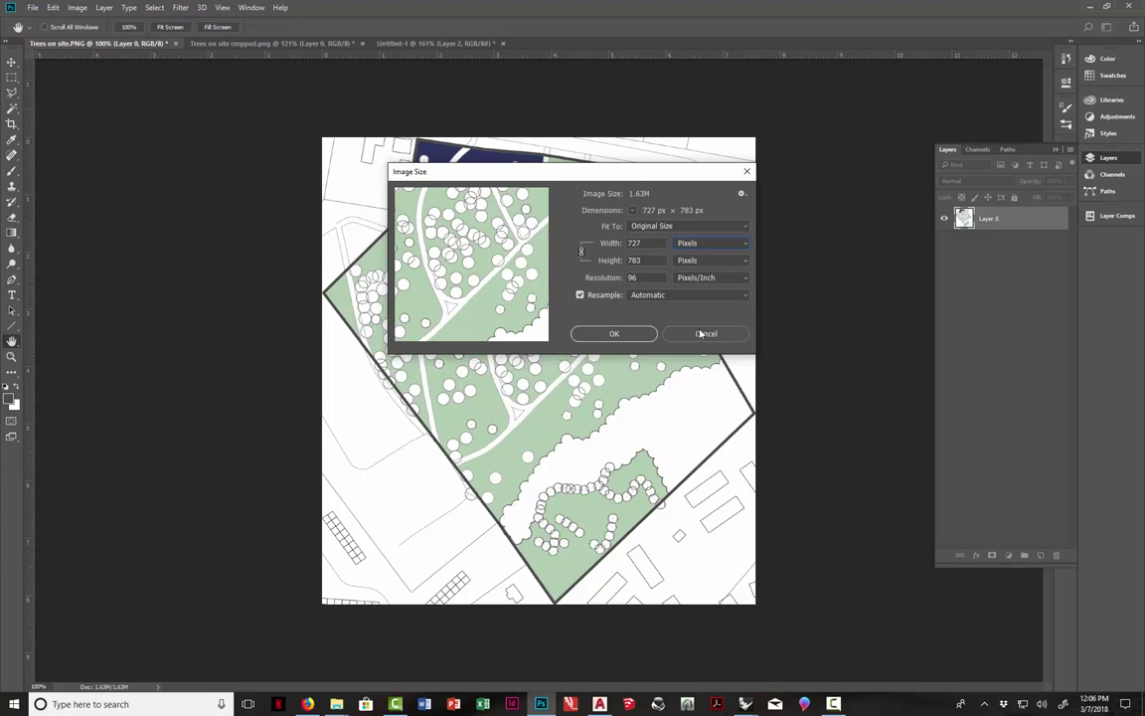
left_click(701, 335)
key("c")
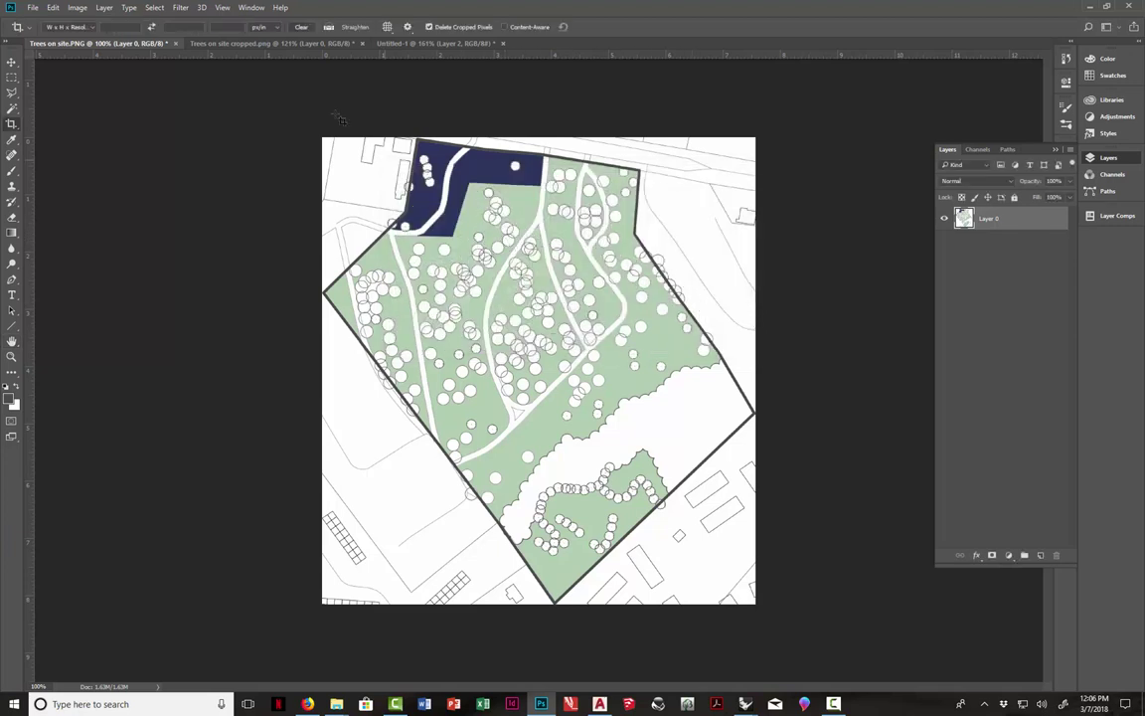
Turn the Layer 2 copy masterplan overlay back on in the cropped image, then return to Rhino
left_click(263, 46)
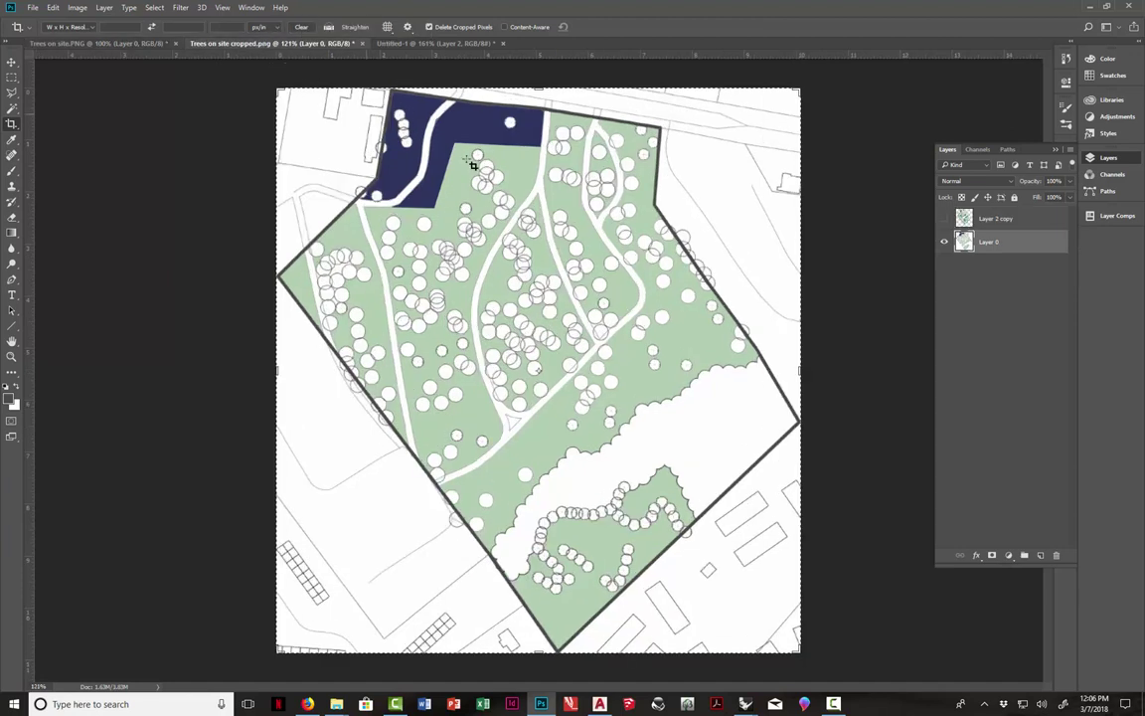
left_click(944, 218)
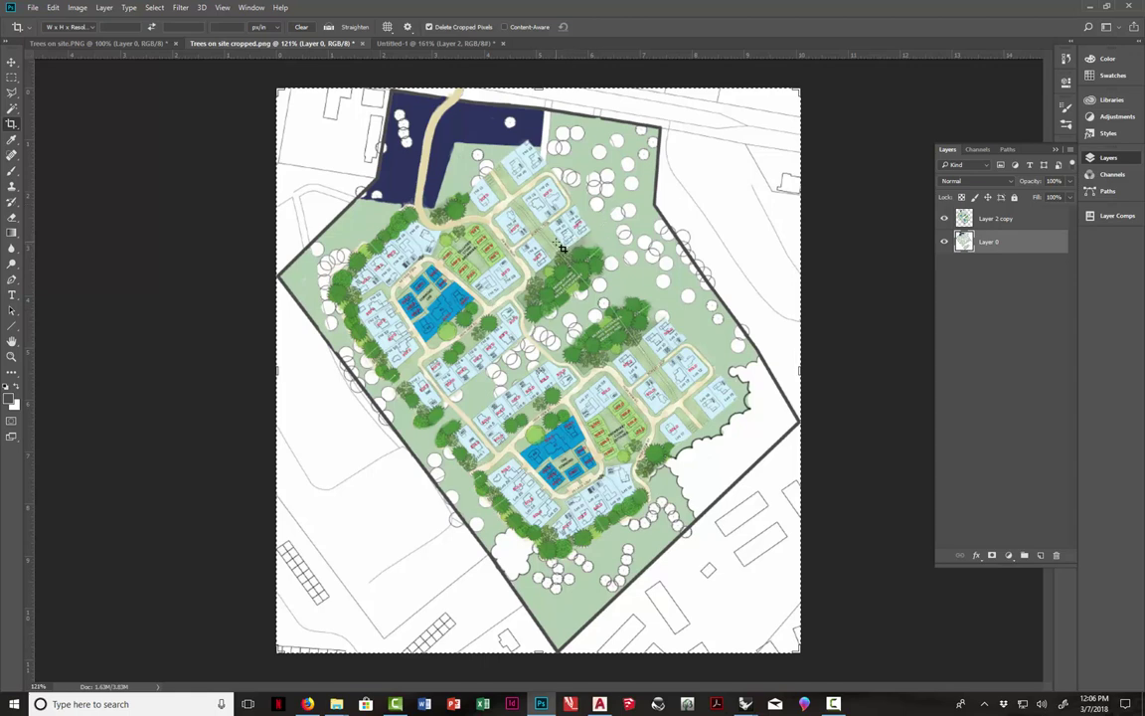
left_click(33, 7)
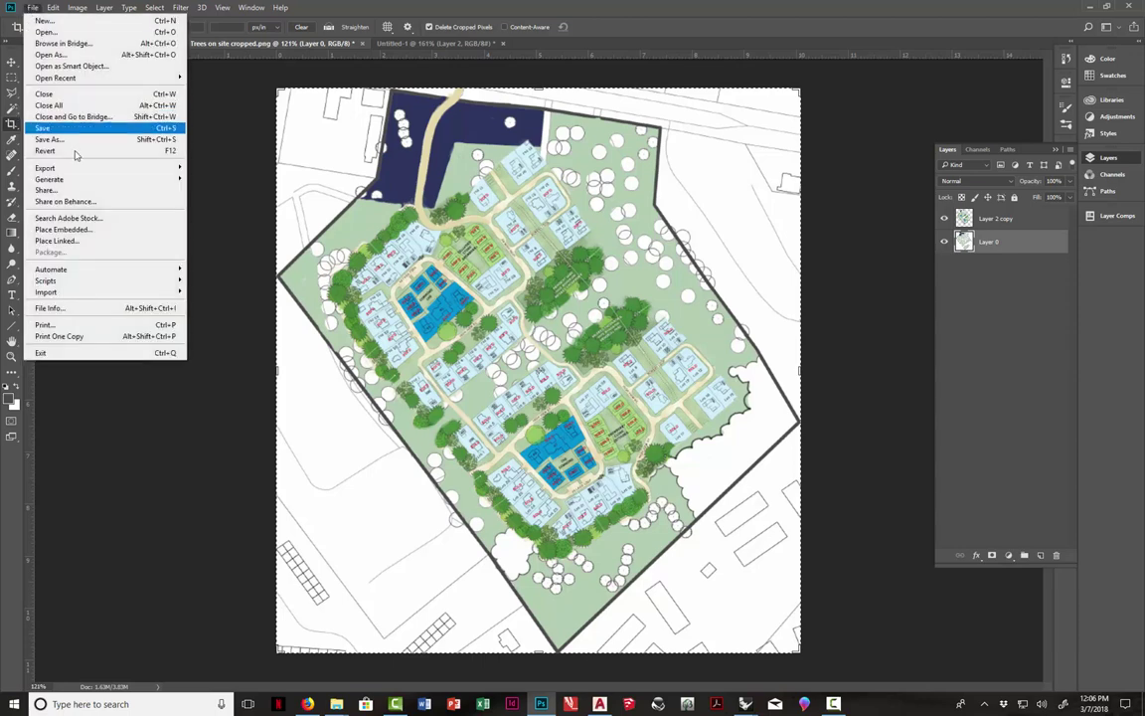
mouse_move(78, 169)
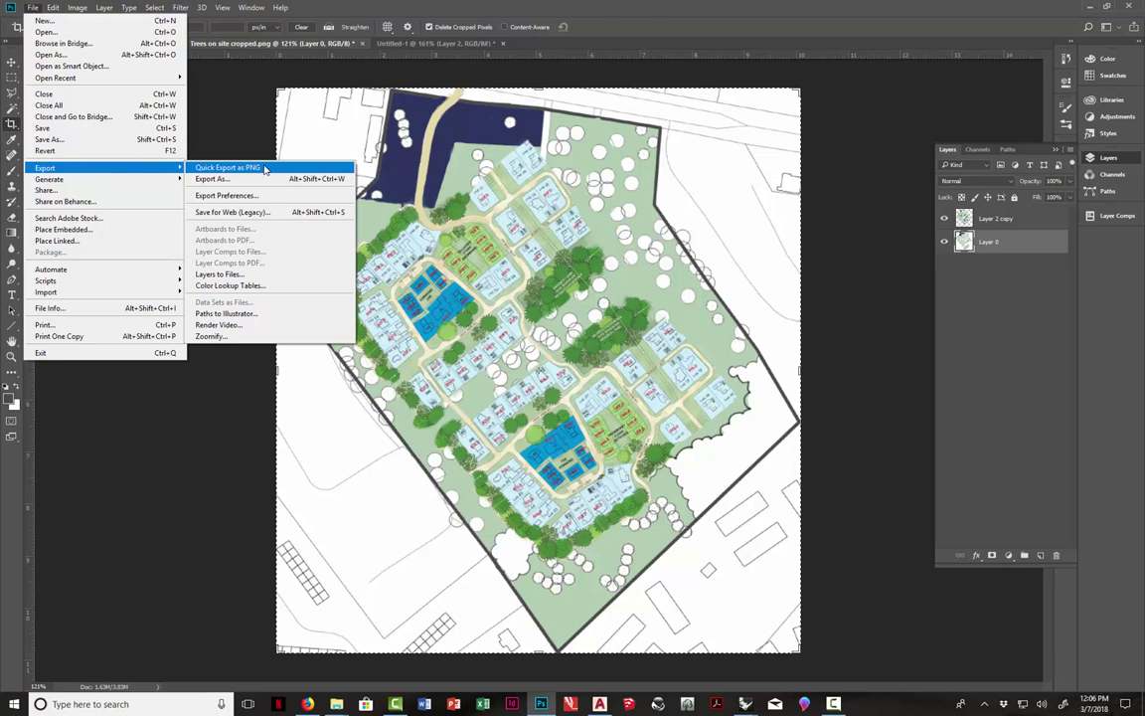
left_click(254, 135)
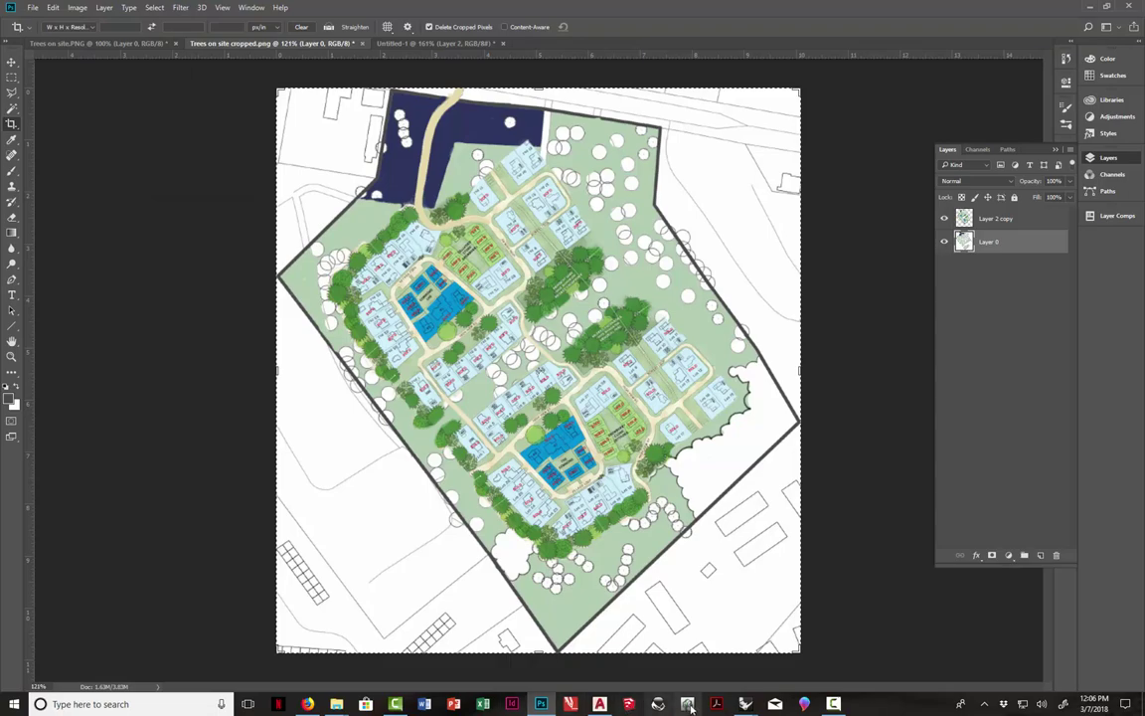
mouse_move(744, 703)
left_click(542, 636)
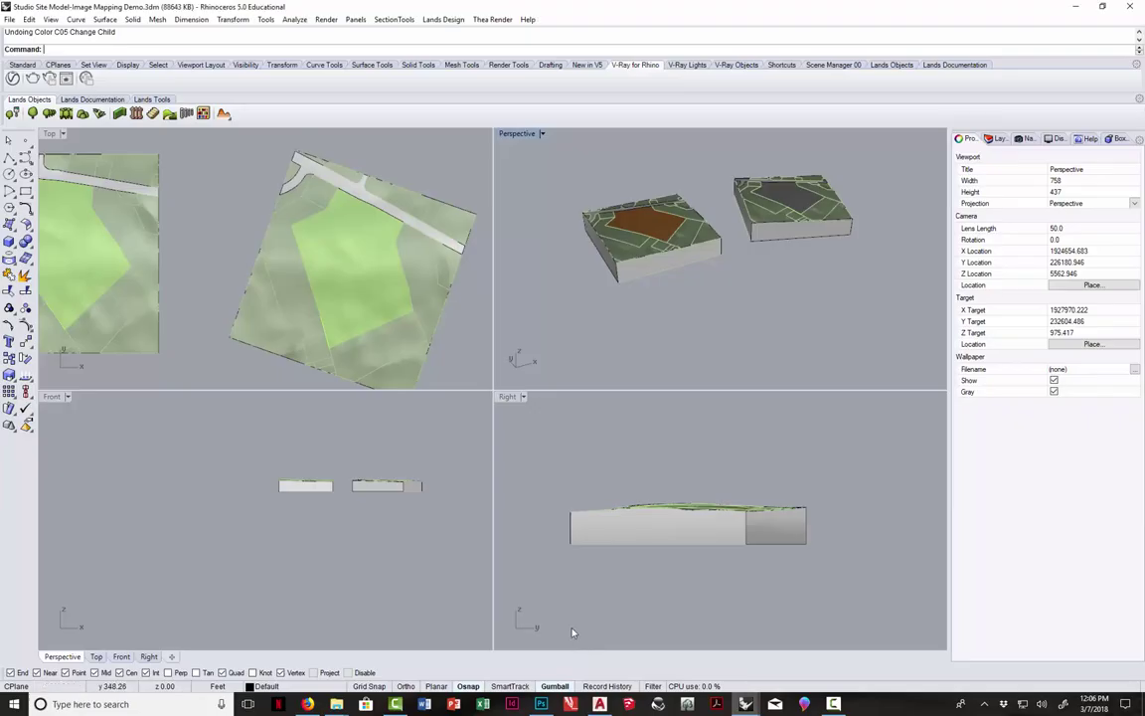
double_click(515, 134)
right_click_drag(501, 151, 434, 340)
scroll(187, 187, "down", 1)
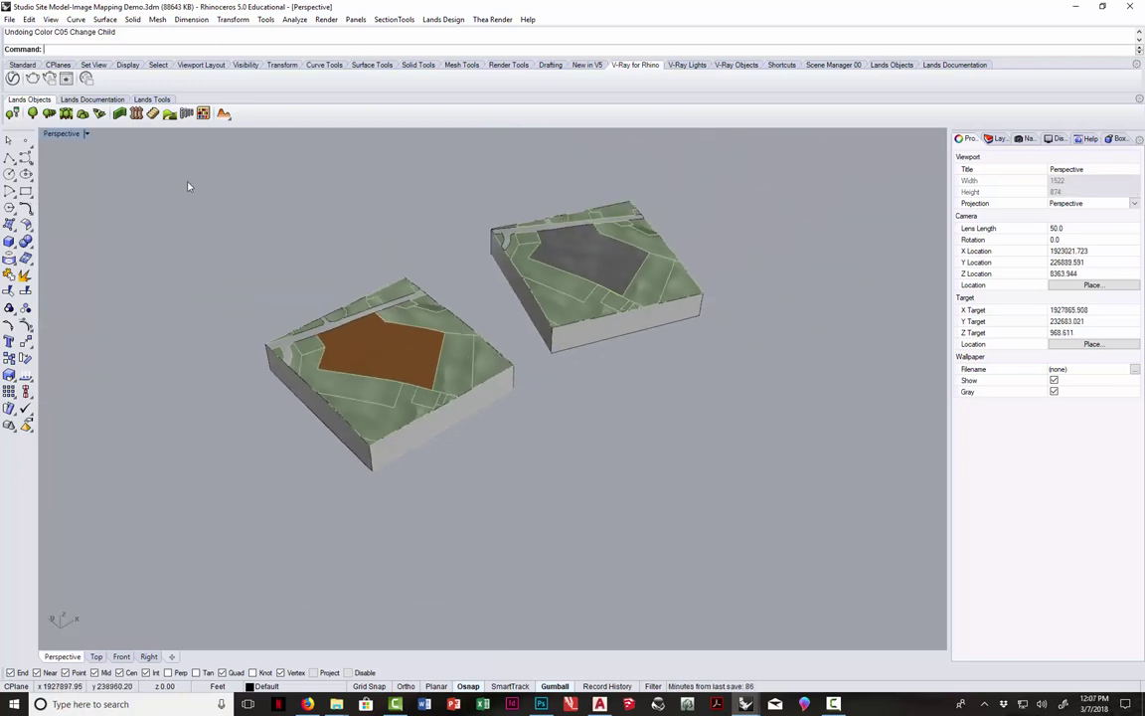
scroll(257, 271, "up", 3)
scroll(345, 328, "down", 2)
scroll(345, 328, "up", 4)
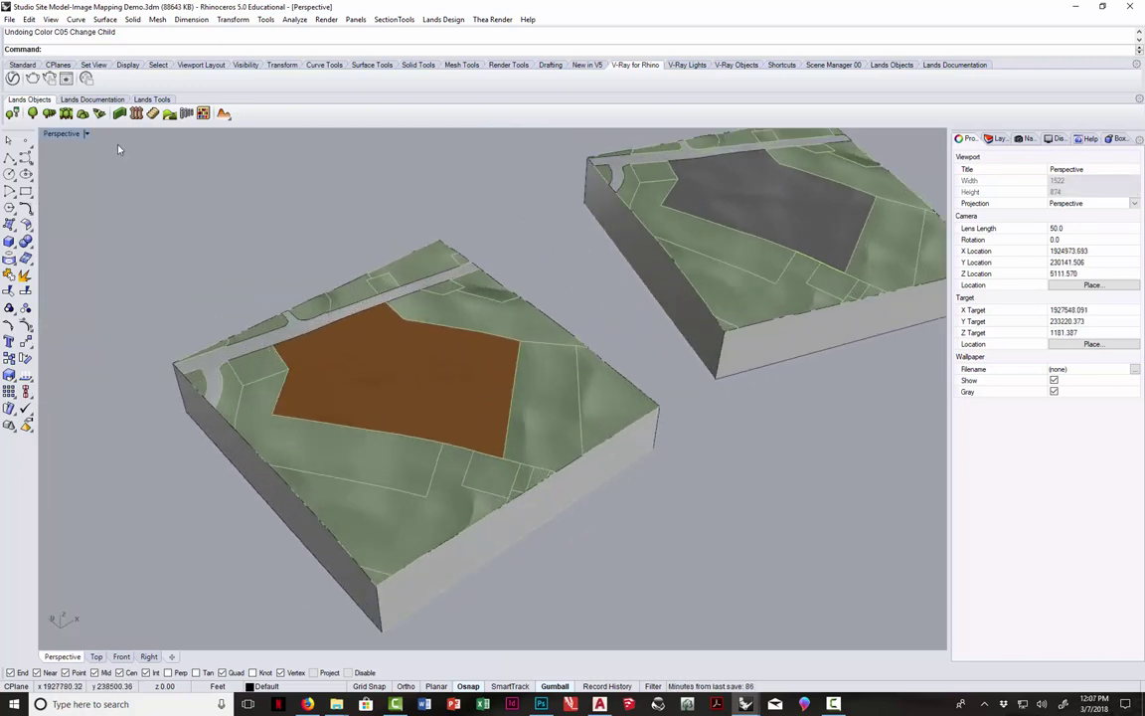
left_click(88, 134)
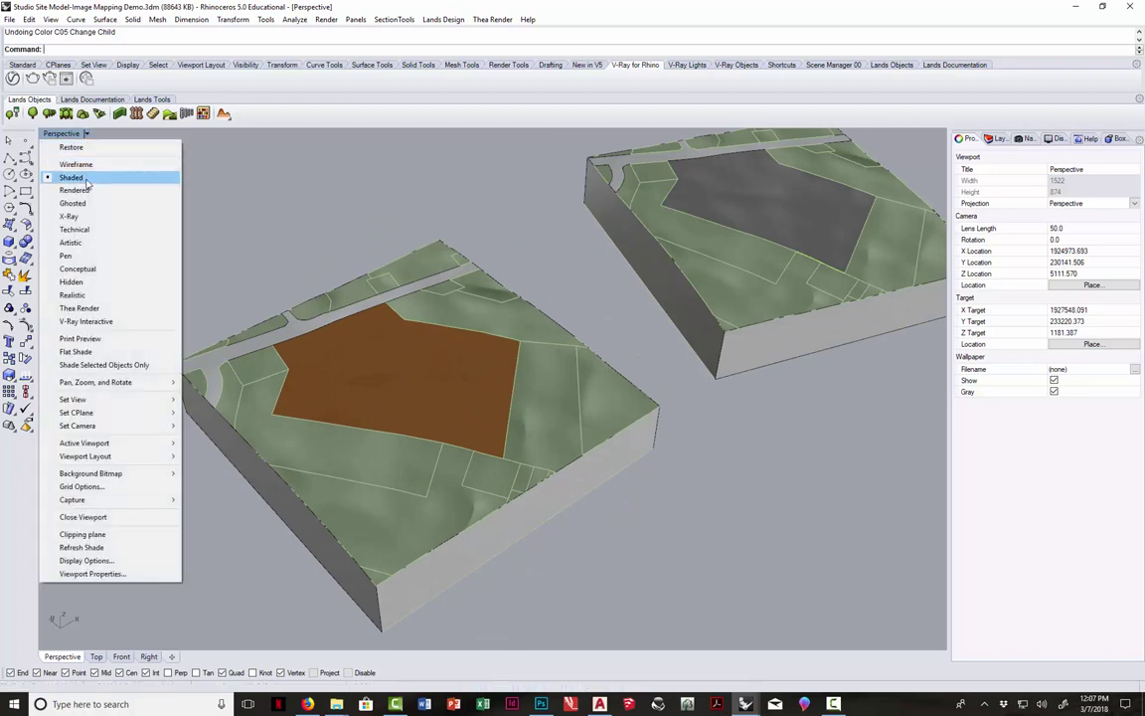
left_click(79, 547)
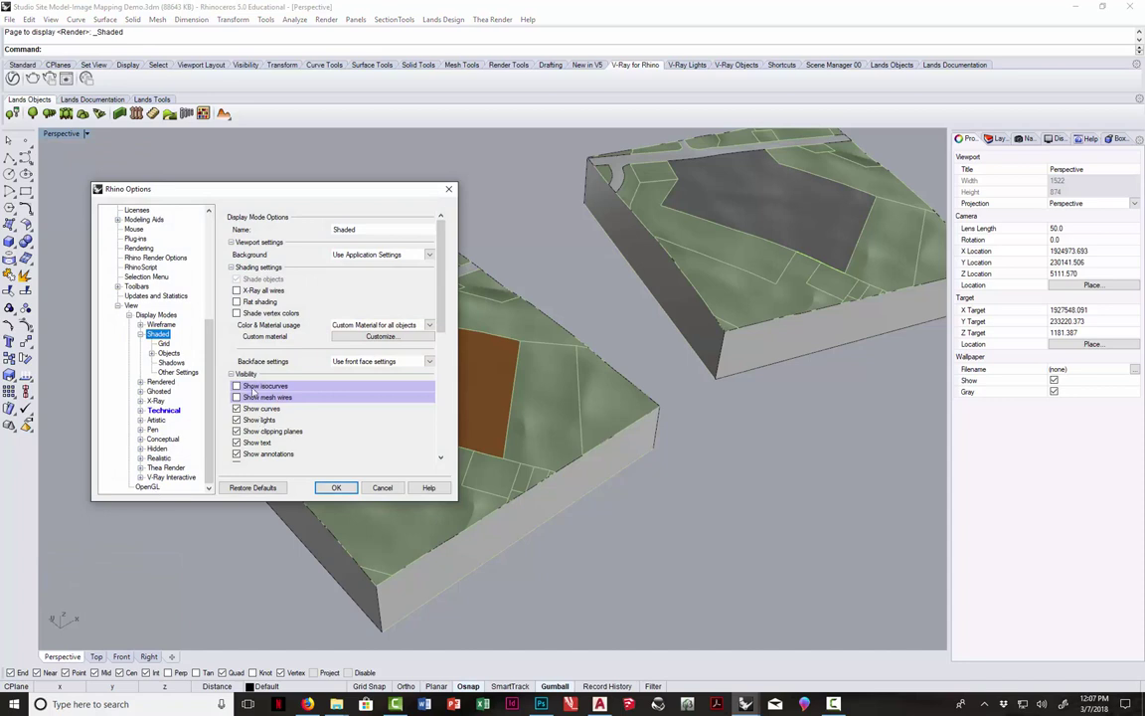
left_click(237, 386)
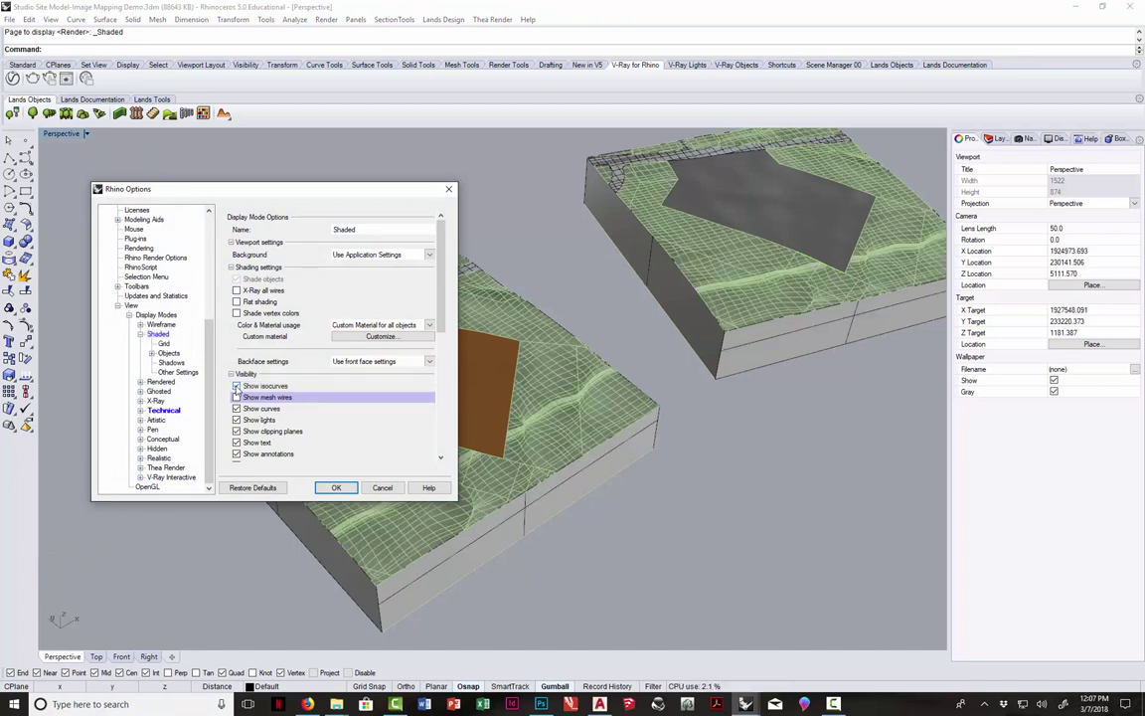
left_click(237, 386)
left_click(338, 488)
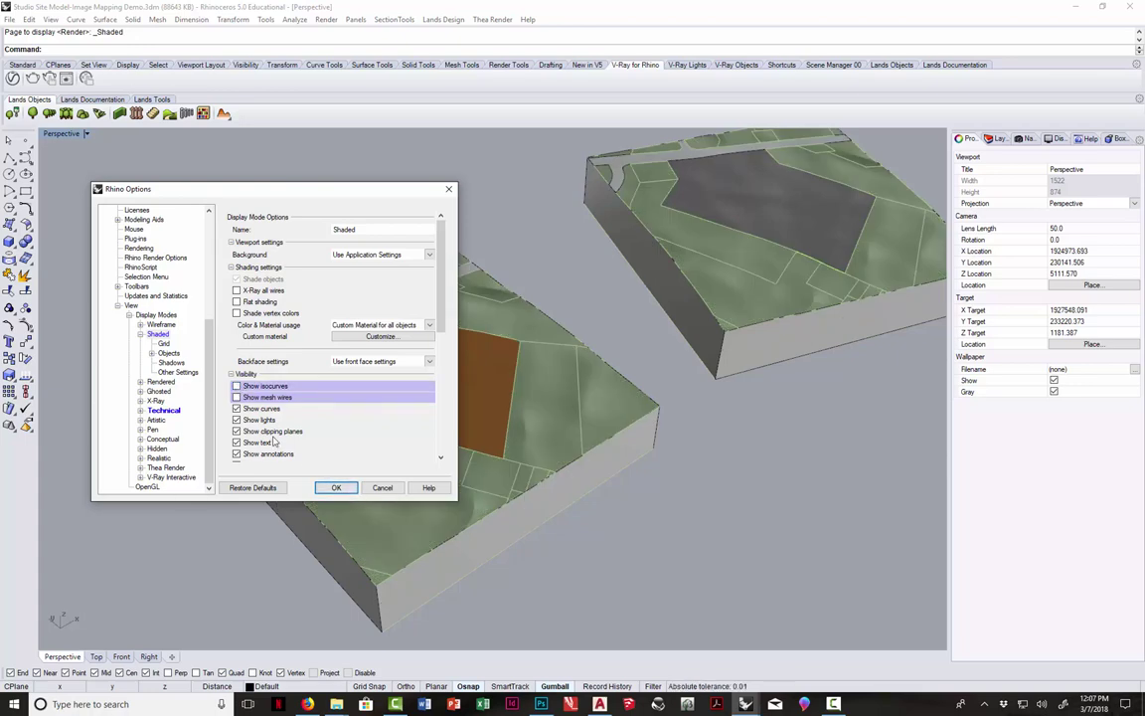
left_click(385, 488)
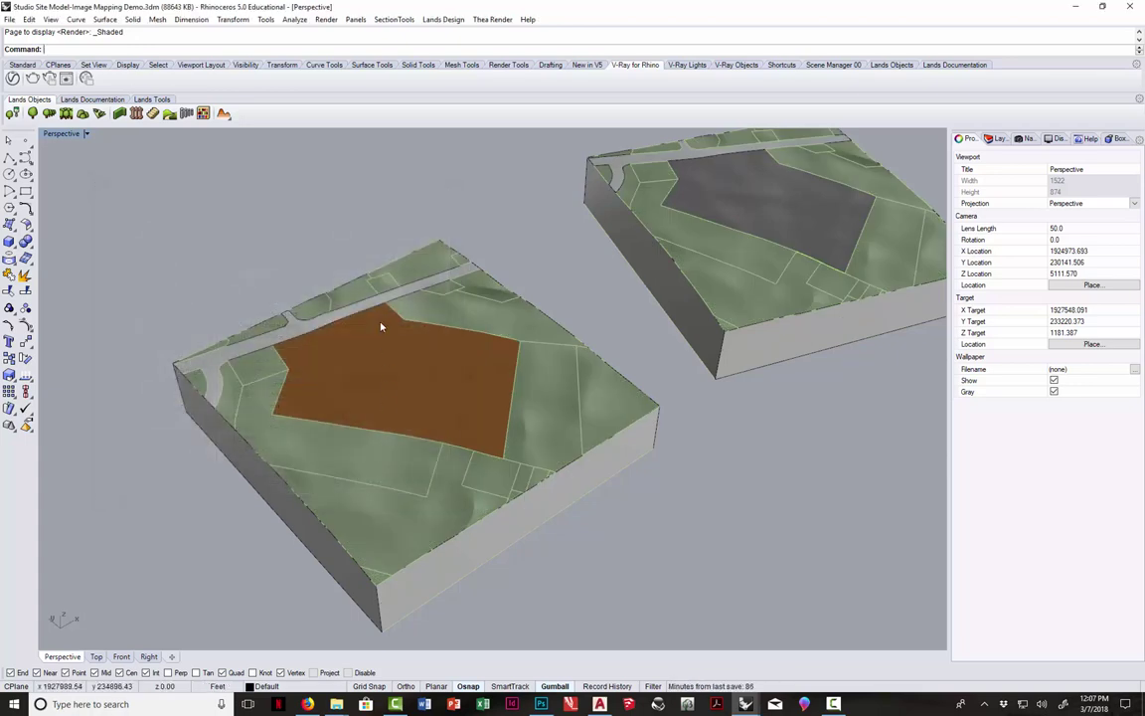
Set the orange site surface to always display in Rendered mode with SetObjectDisplayMode
left_click(413, 384)
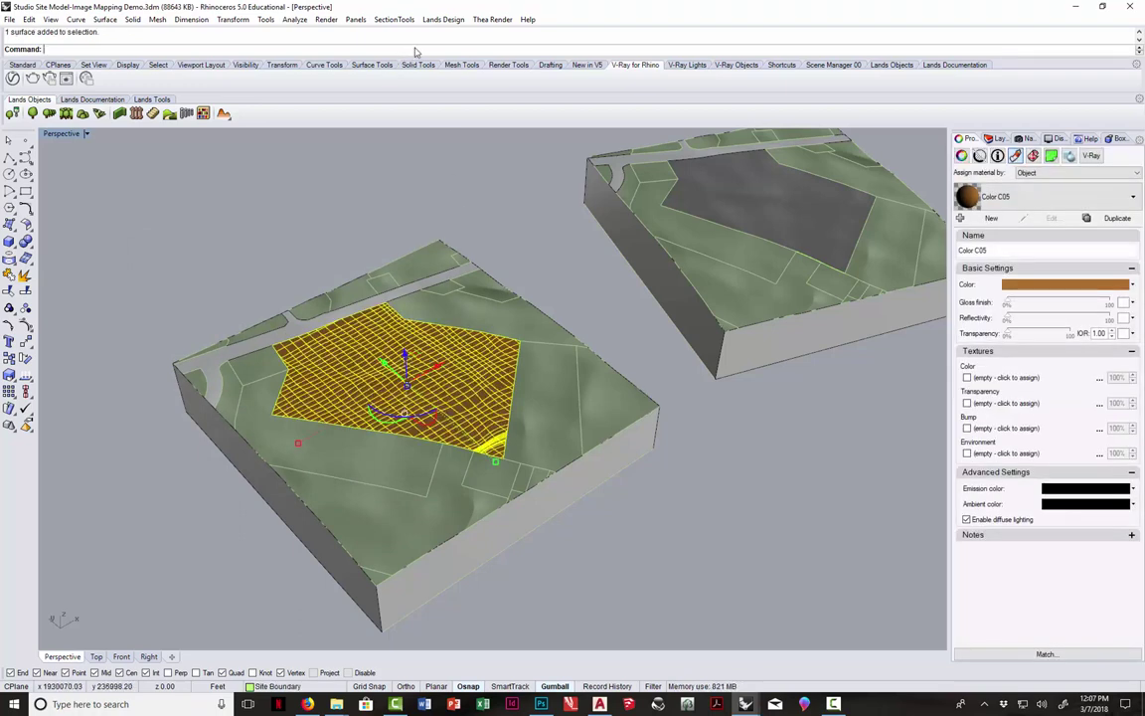
type("SetObjectDisplayMode")
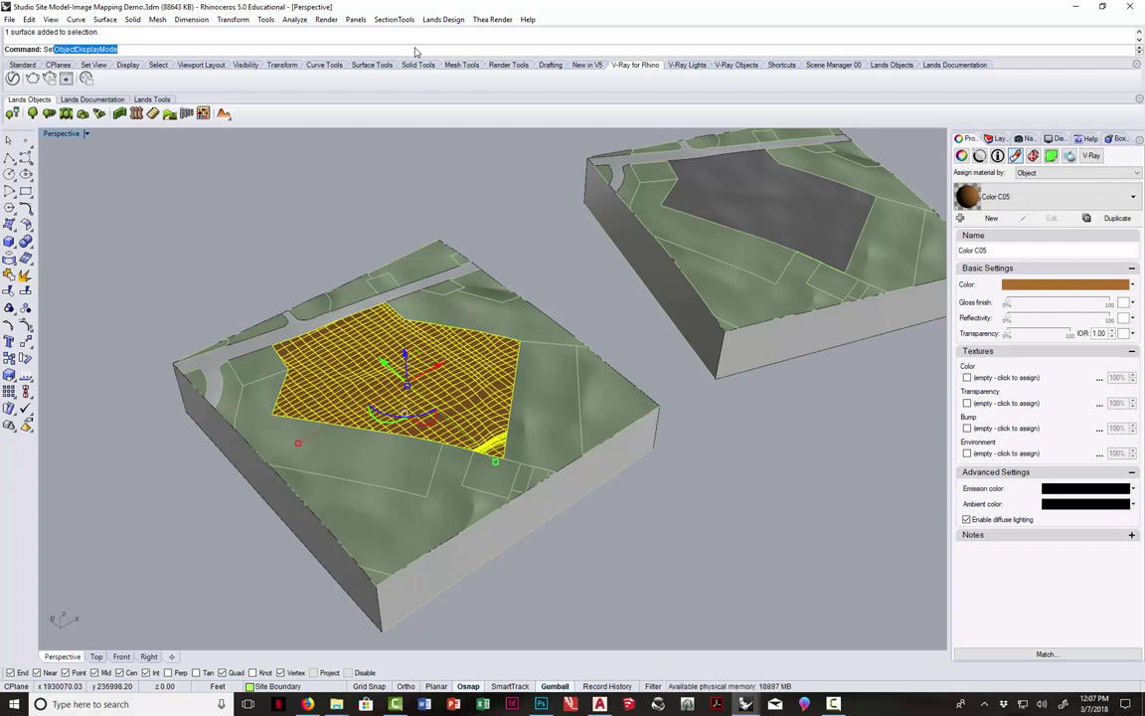
key("Return")
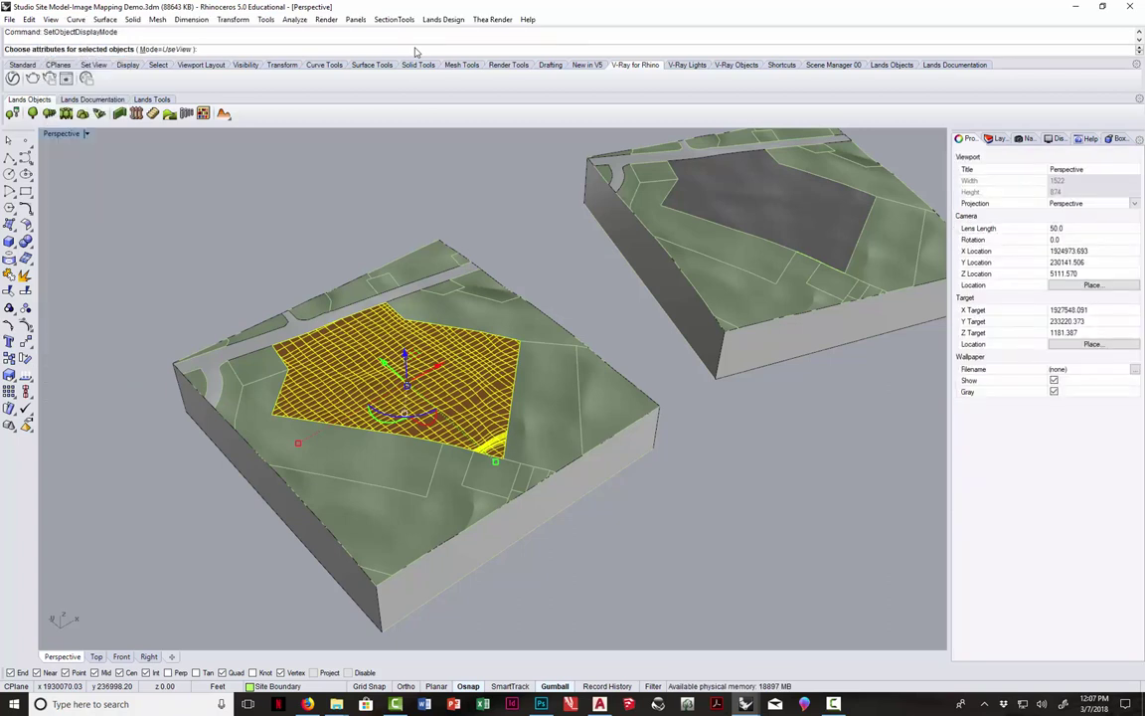
left_click(164, 49)
left_click(151, 48)
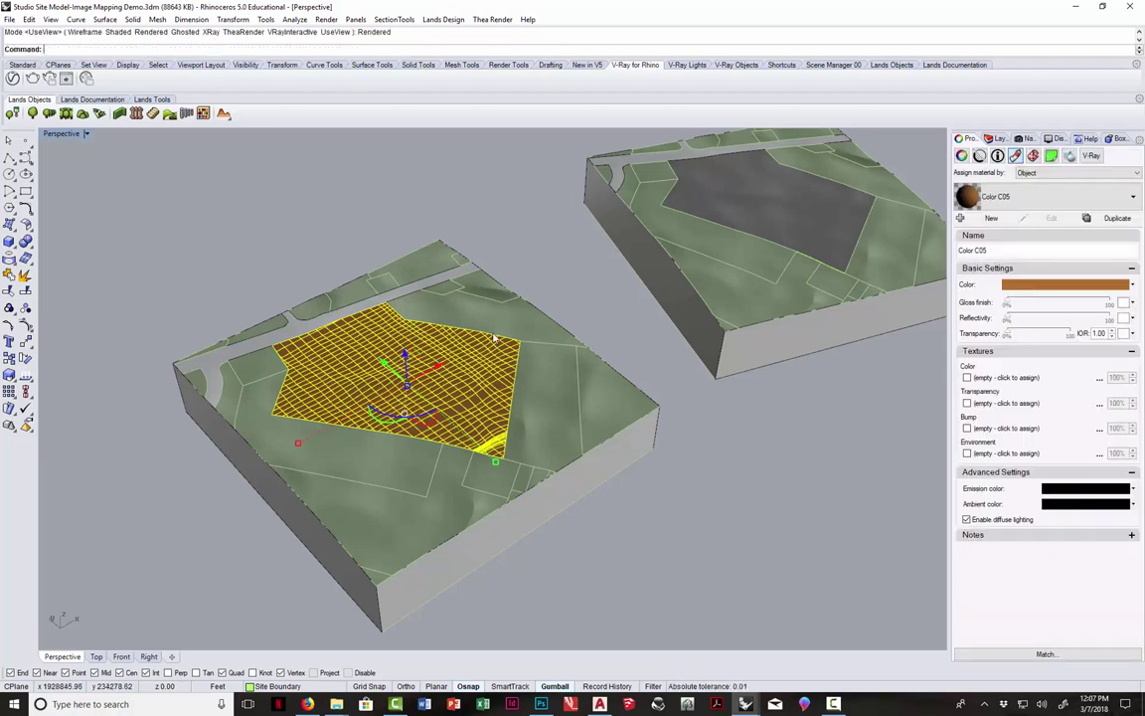
Orbit around the site models and reselect the orange site surface
right_click_drag(479, 283, 447, 357)
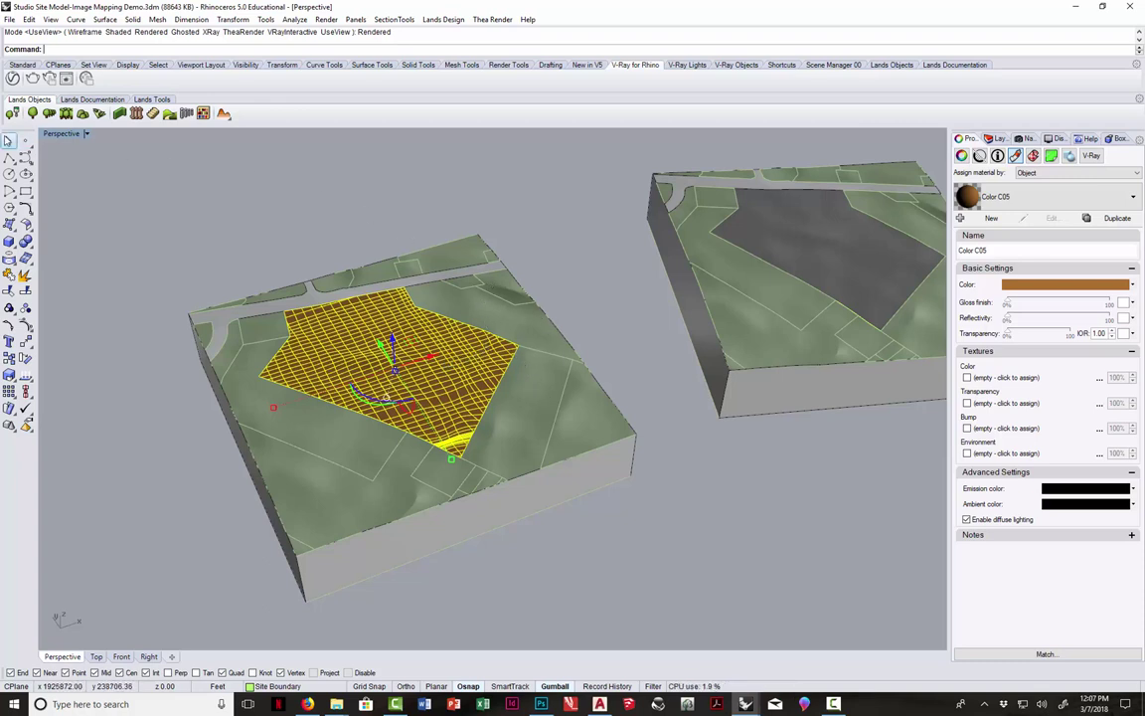
left_click(9, 141)
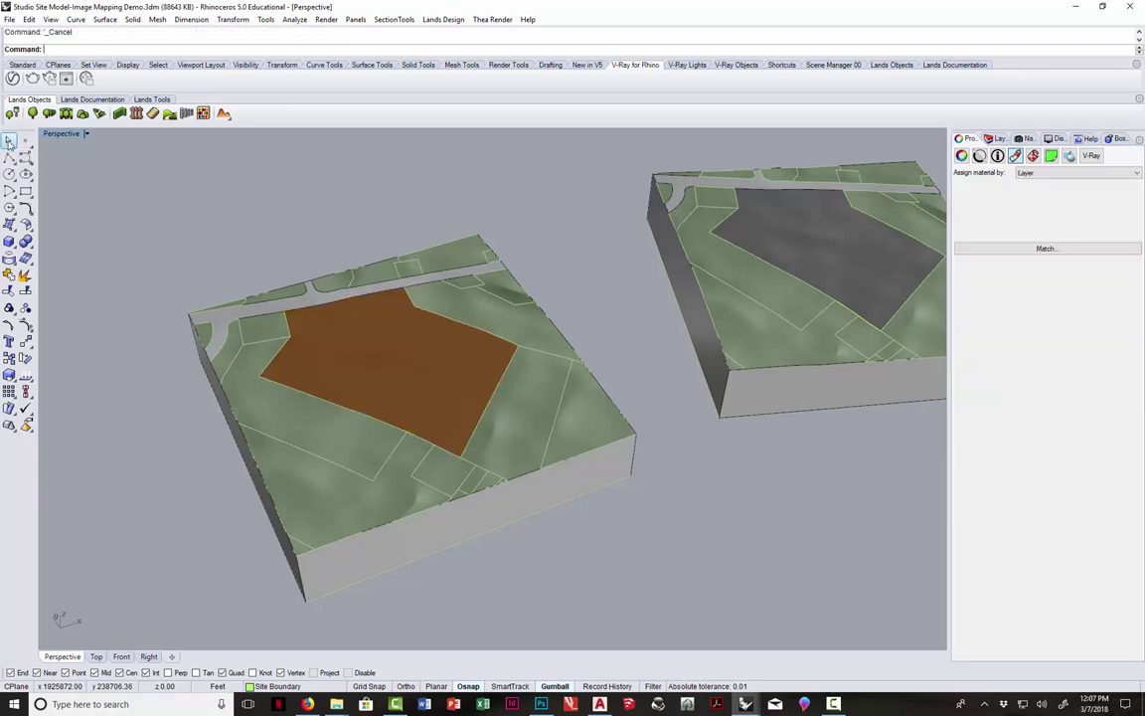
scroll(369, 279, "down", 5)
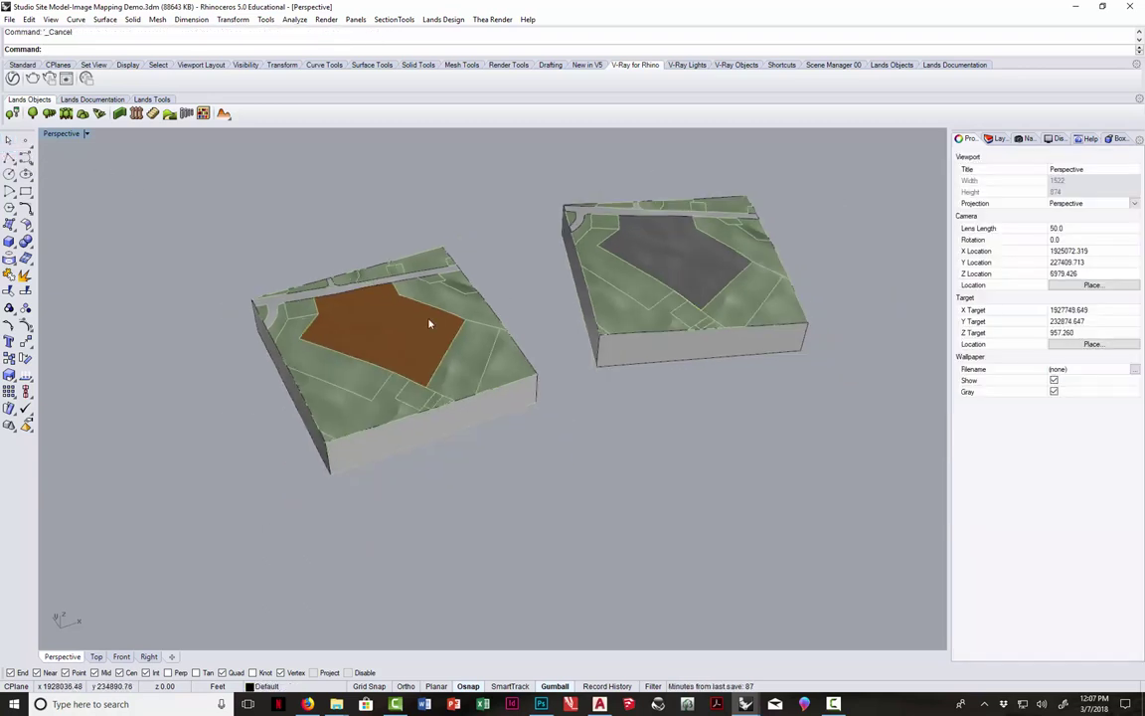
left_click(398, 319)
key("Escape")
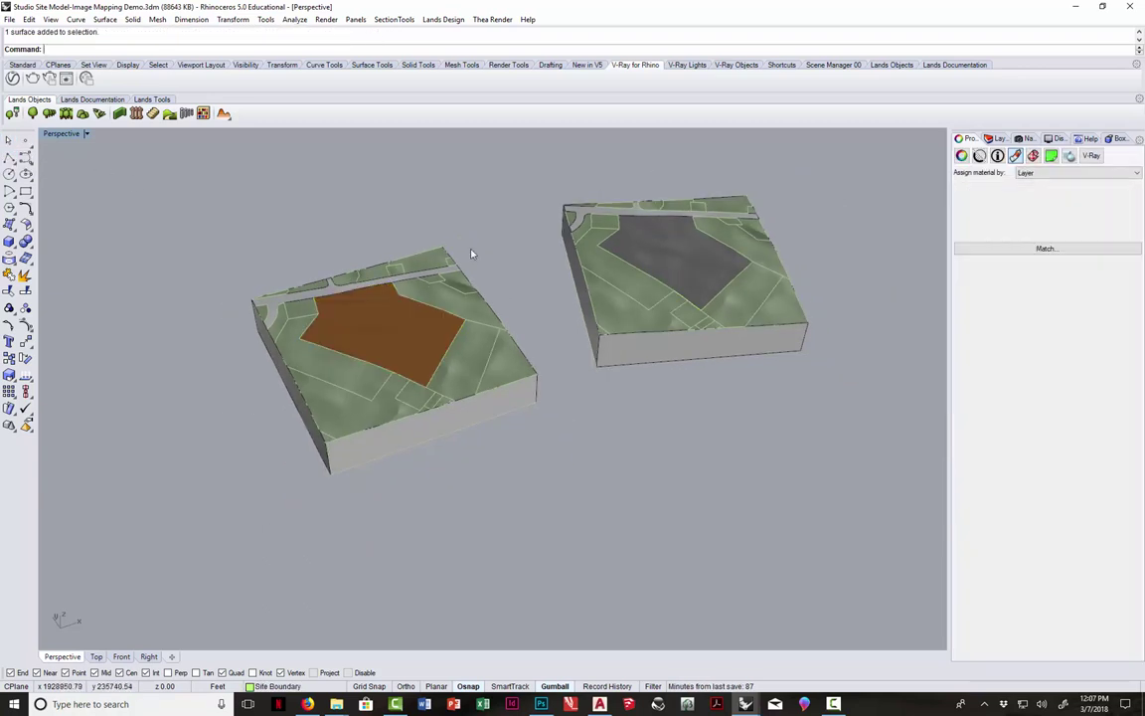
left_click(395, 325)
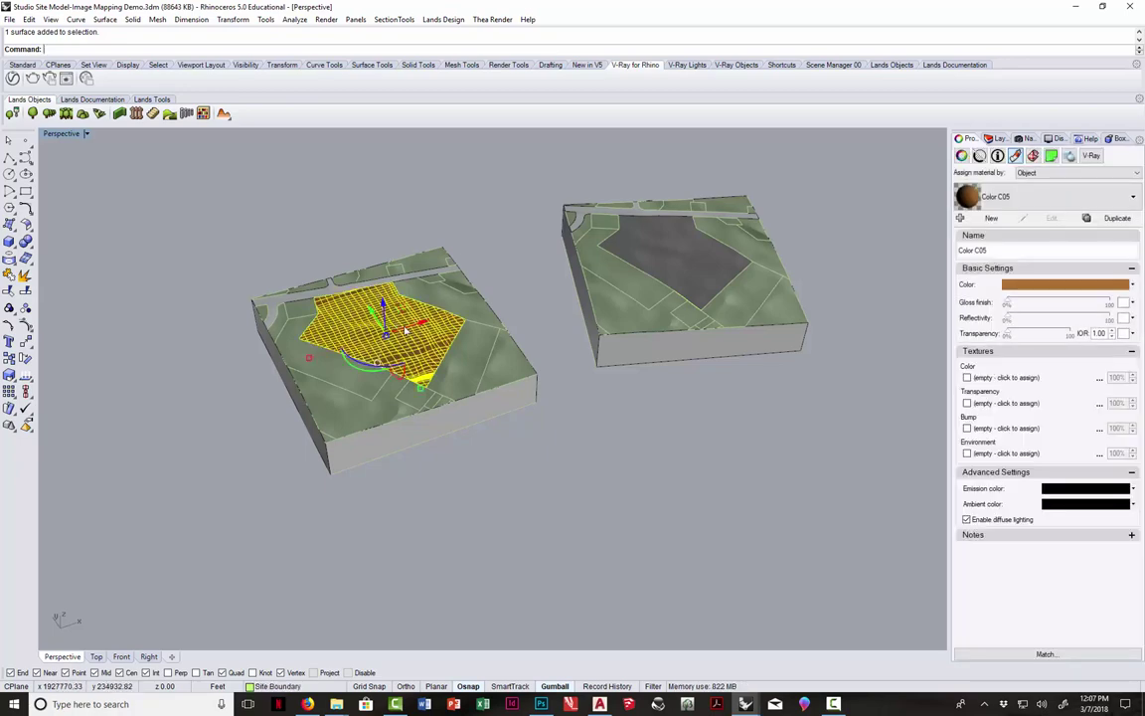
right_click_drag(484, 313, 521, 308)
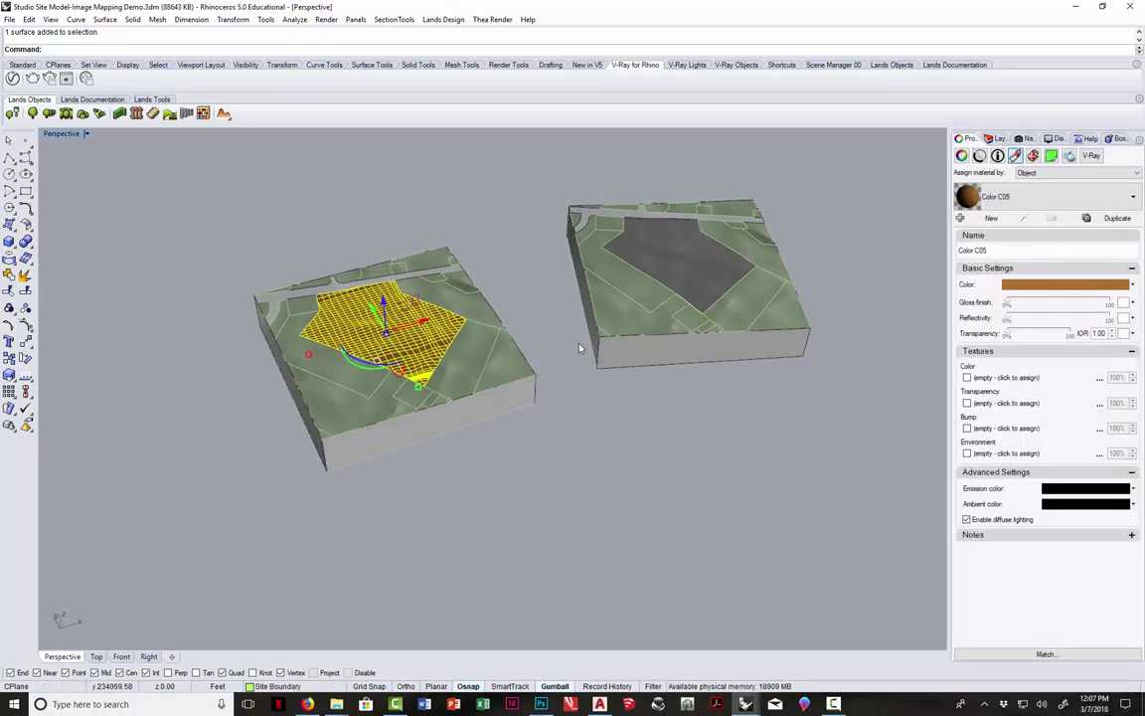
Load Site Plan.png from Image Maps as the material's Color texture
left_click(989, 379)
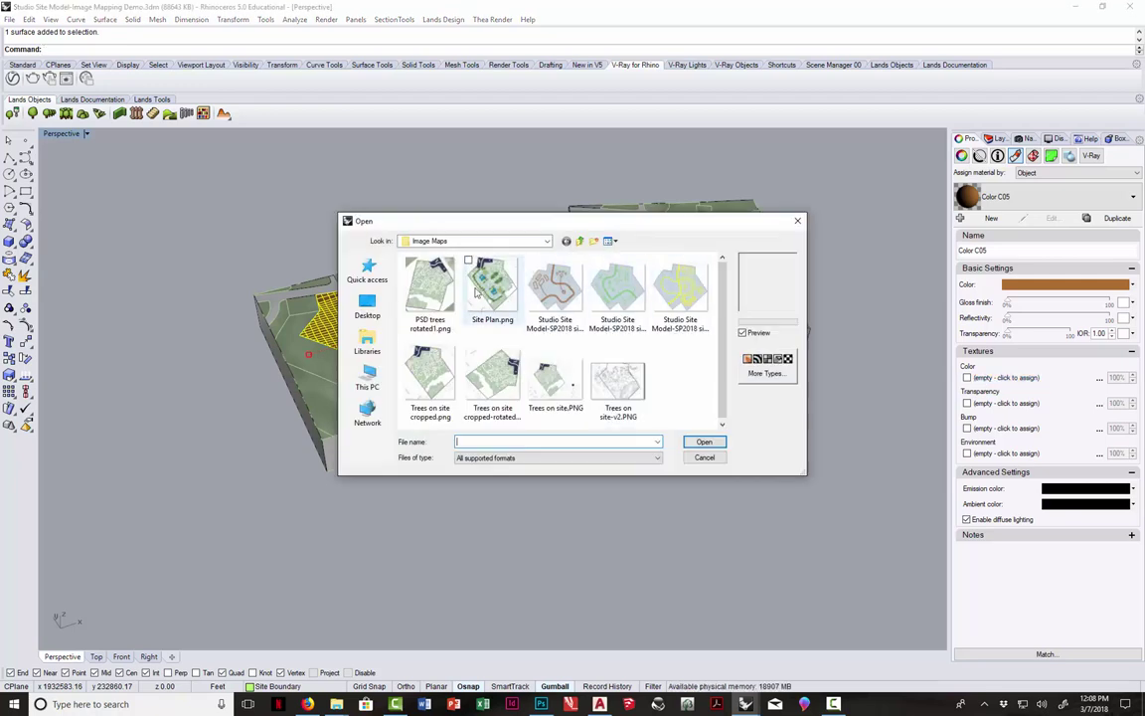
left_click(487, 286)
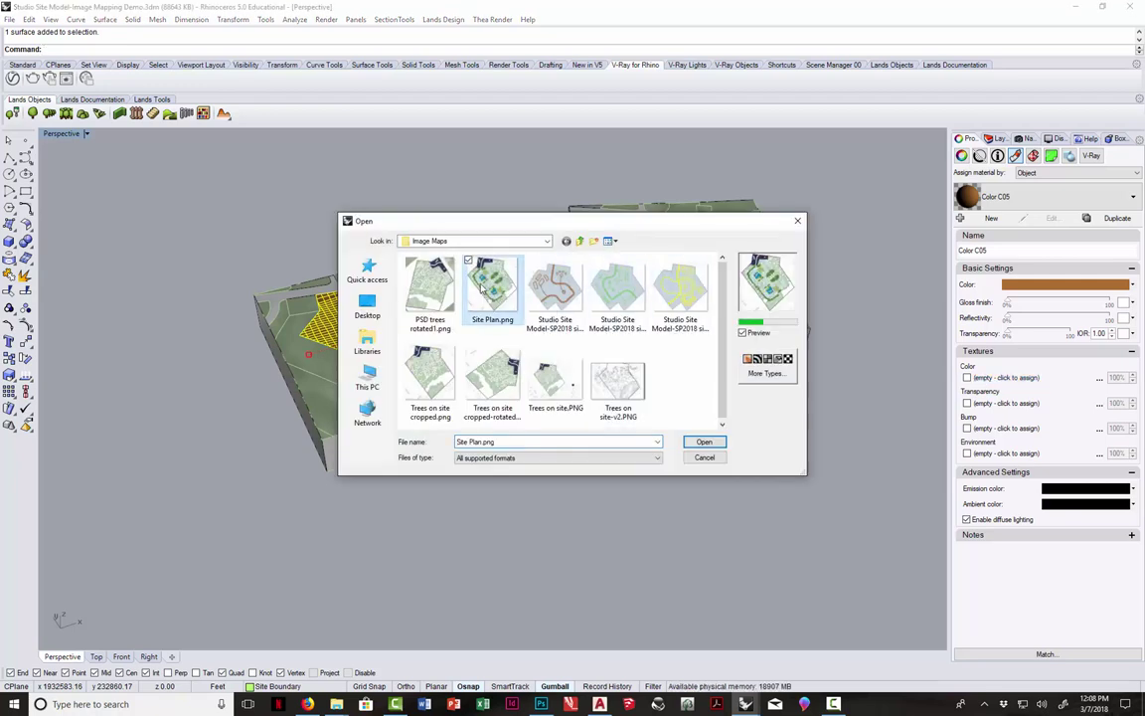
left_click(705, 442)
Orbit around the textured plot to inspect the mapped site plan, then reselect the surface
left_click(288, 222)
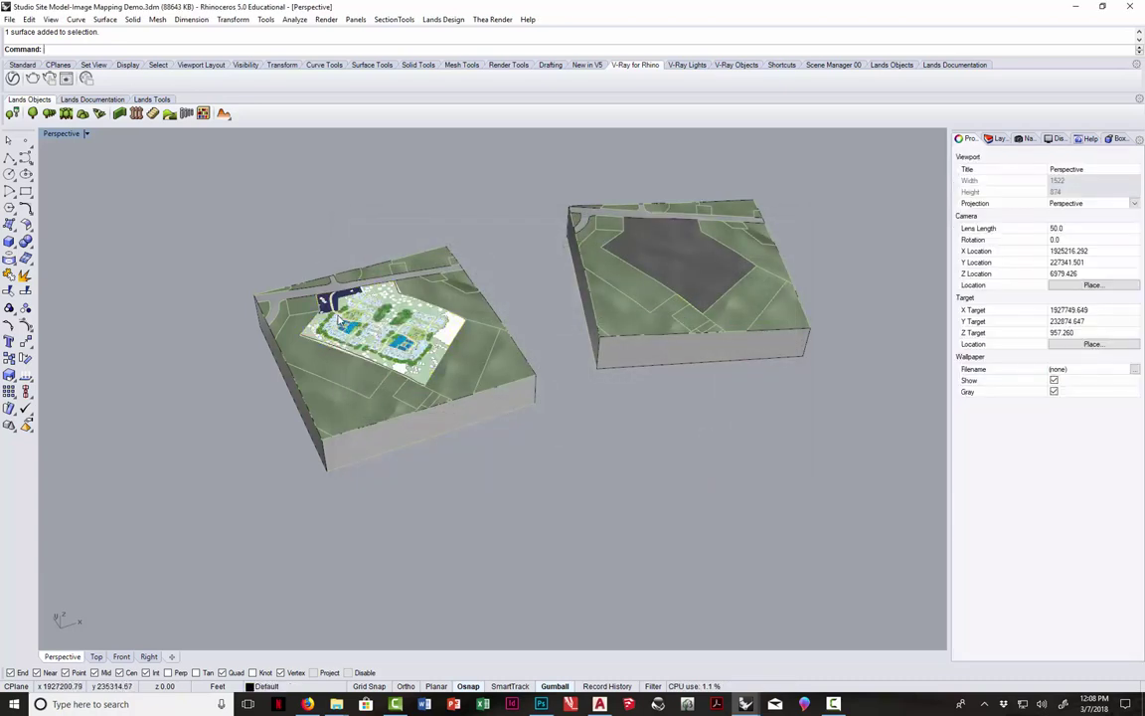
scroll(338, 318, "up", 3)
scroll(341, 328, "up", 4)
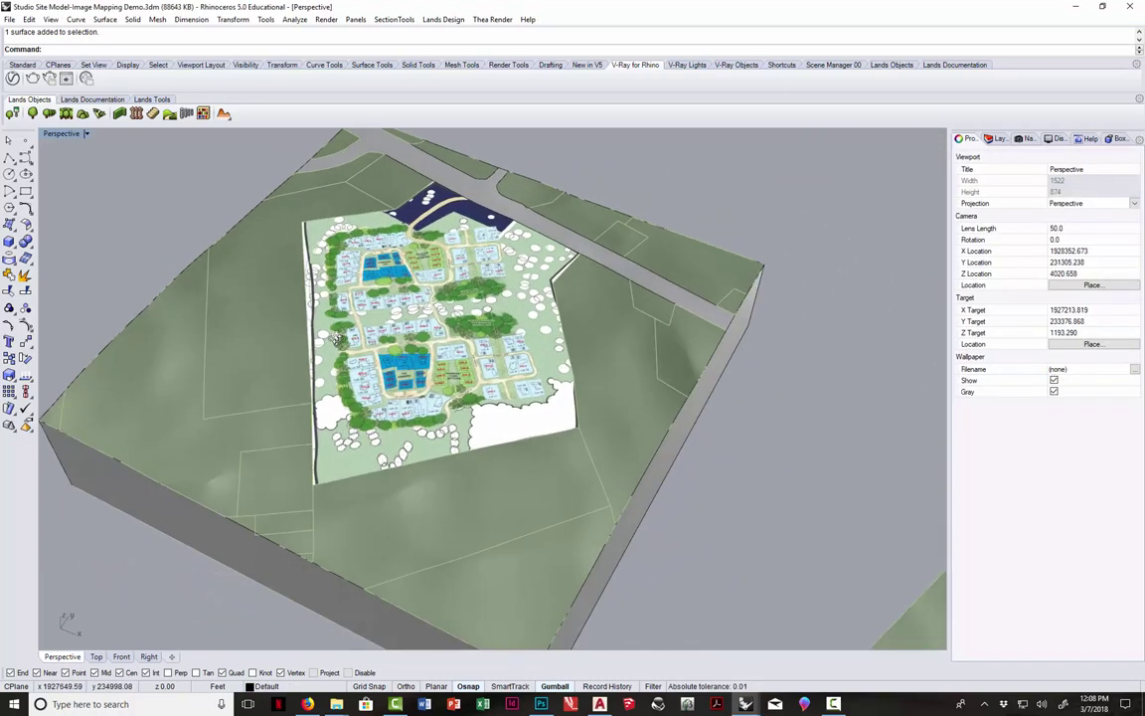
right_click_drag(341, 337, 335, 289)
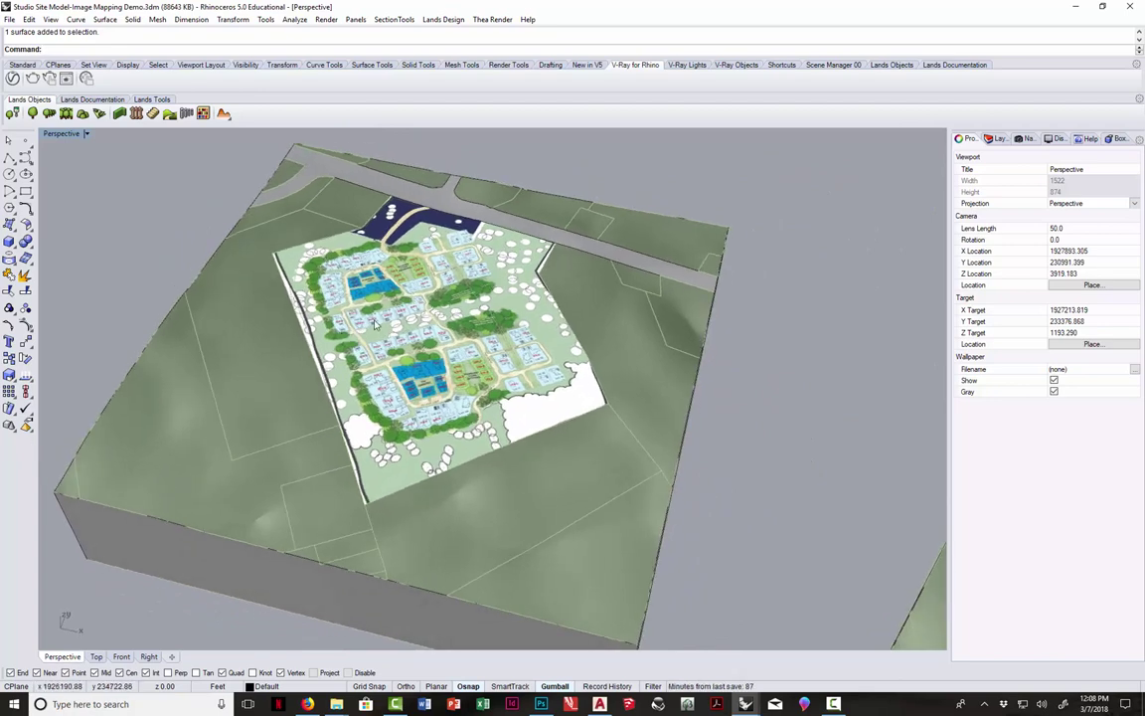
right_click_drag(348, 278, 434, 313)
scroll(434, 314, "down", 4)
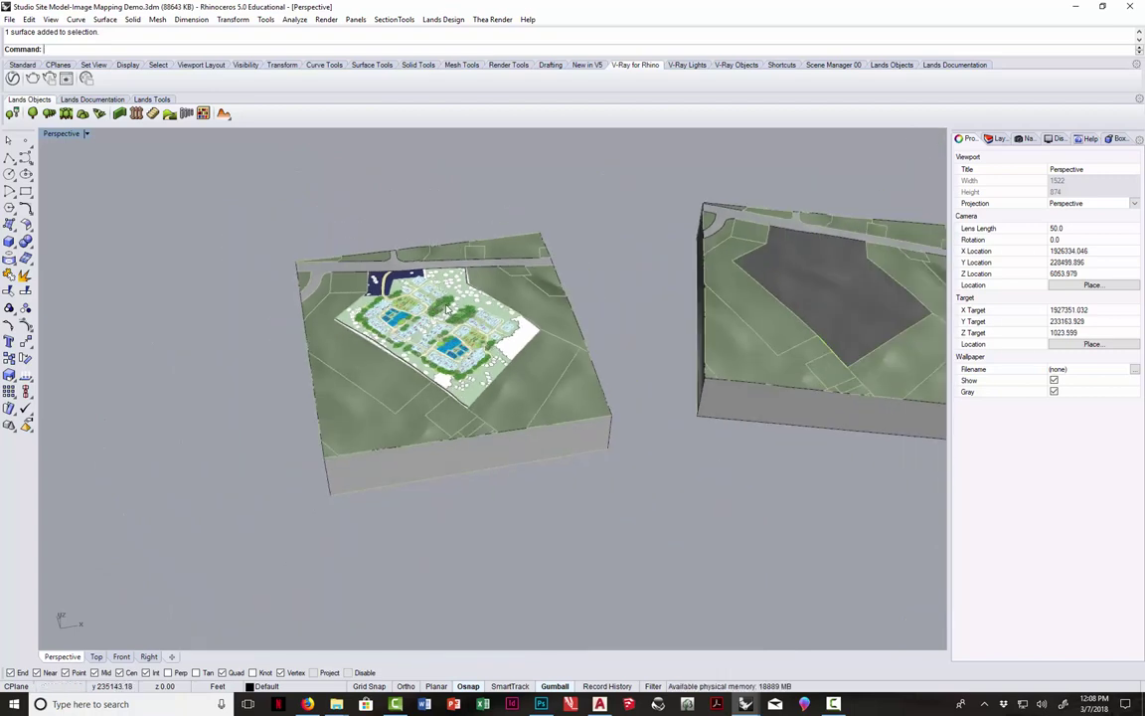
left_click(434, 313)
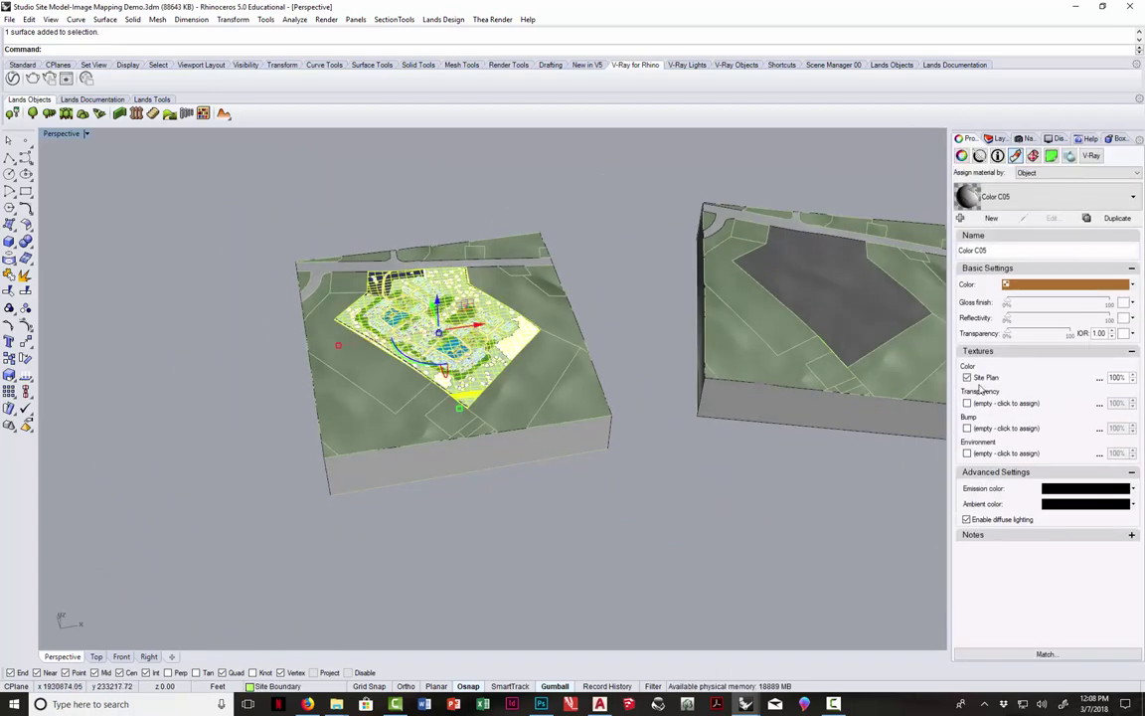
scroll(481, 328, "up", 4)
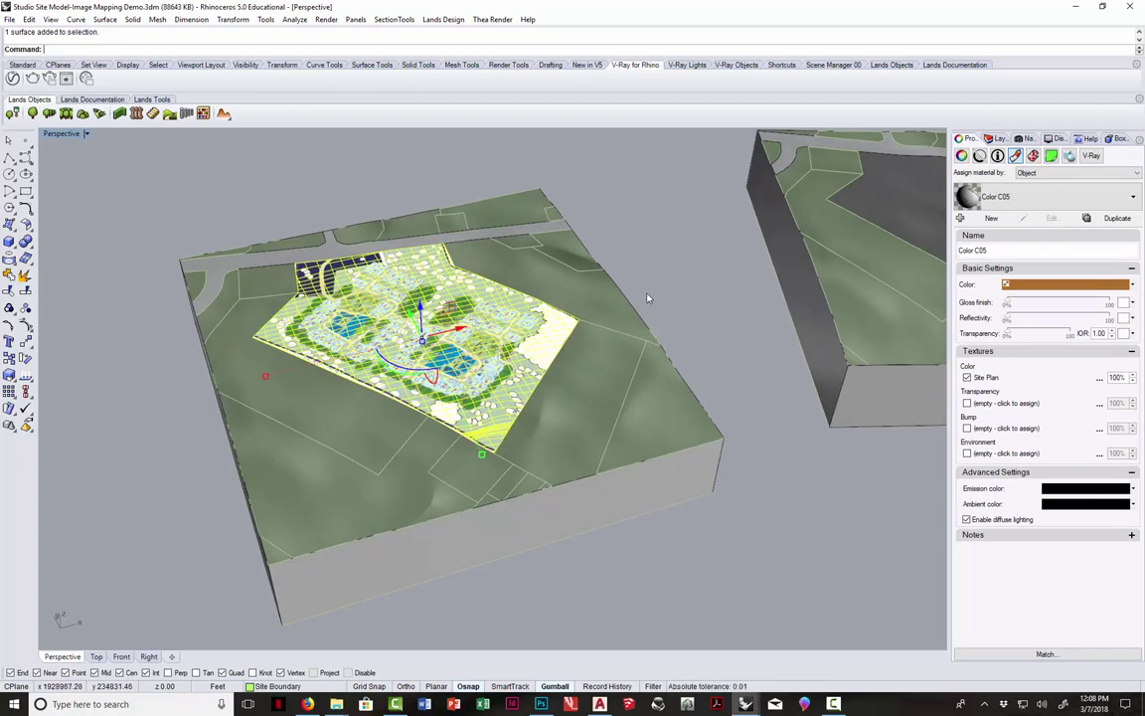
left_click(651, 298)
left_click(517, 319)
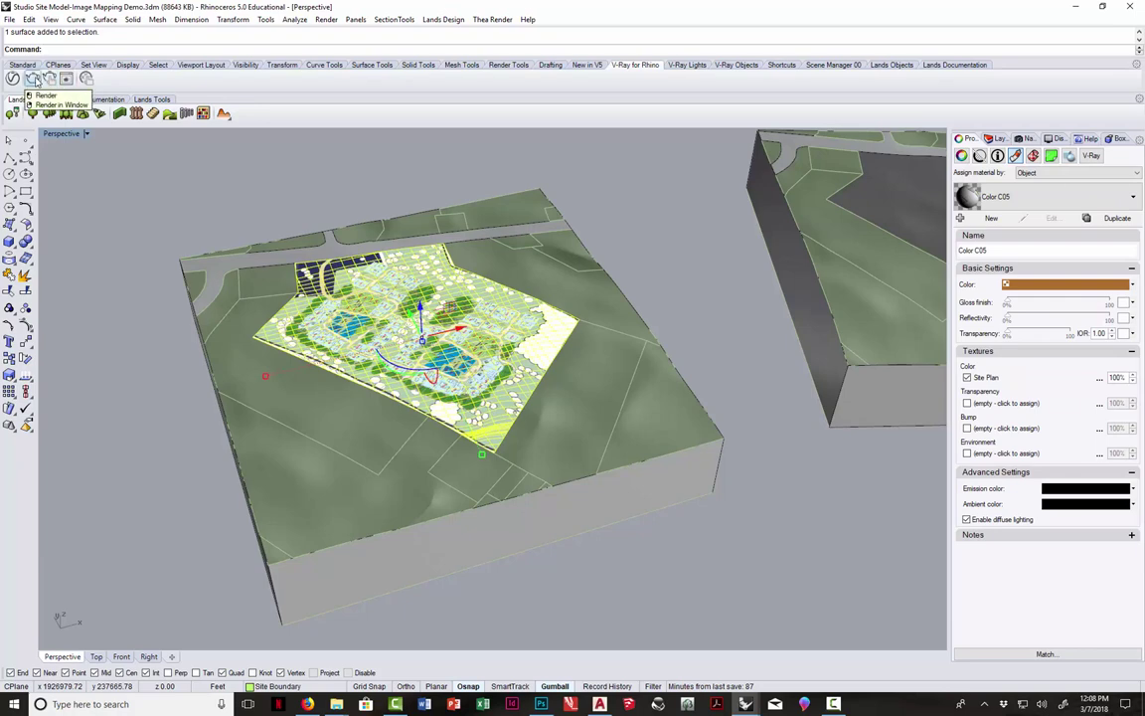
Render the perspective view with Rhino Render, check the result, and close its window
left_click(33, 79)
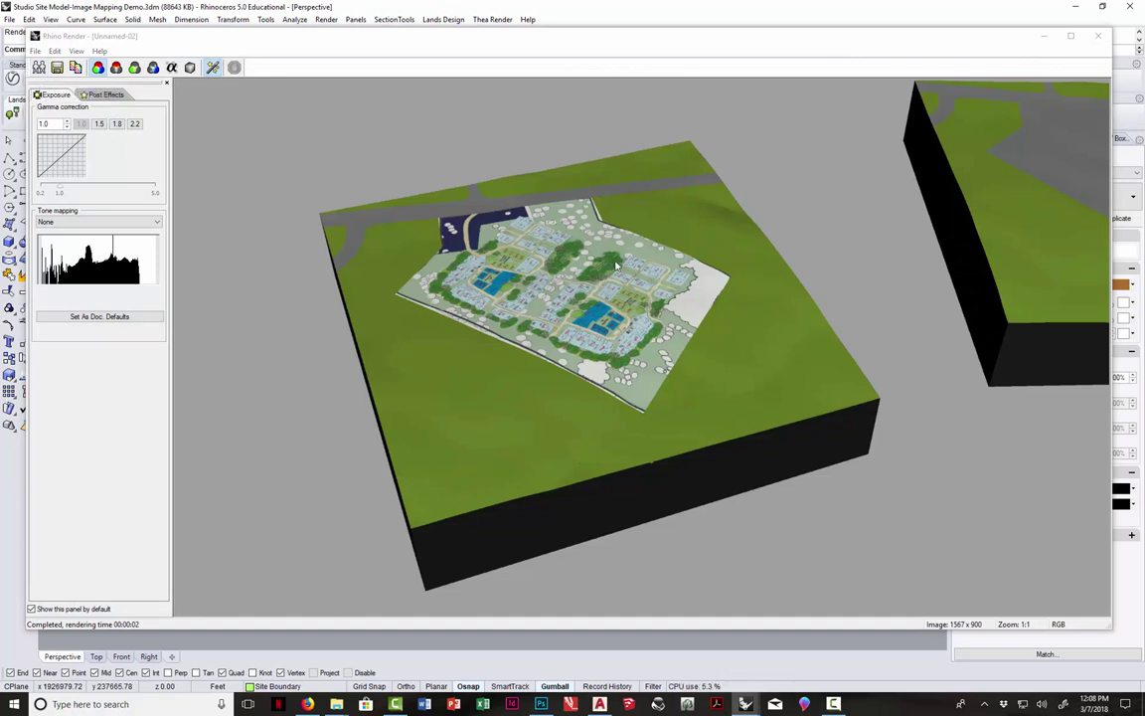
left_click(999, 38)
key("alt+F4")
Make V-Ray for Rhino the current renderer
left_click(326, 19)
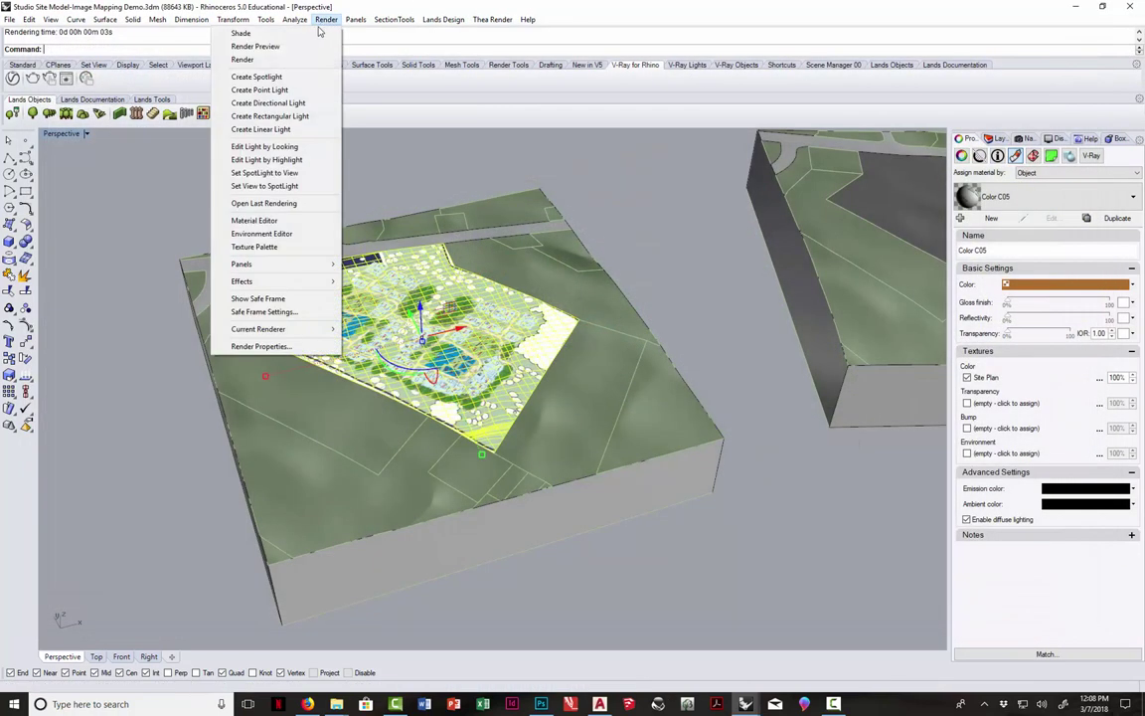
mouse_move(257, 328)
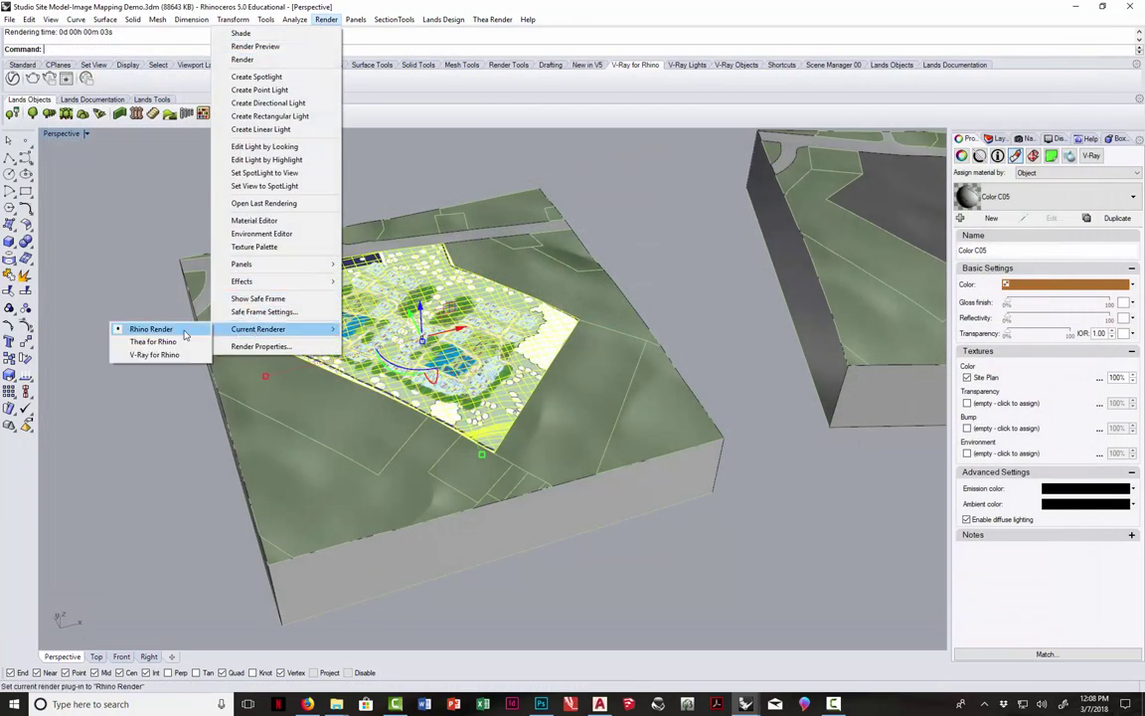
left_click(164, 356)
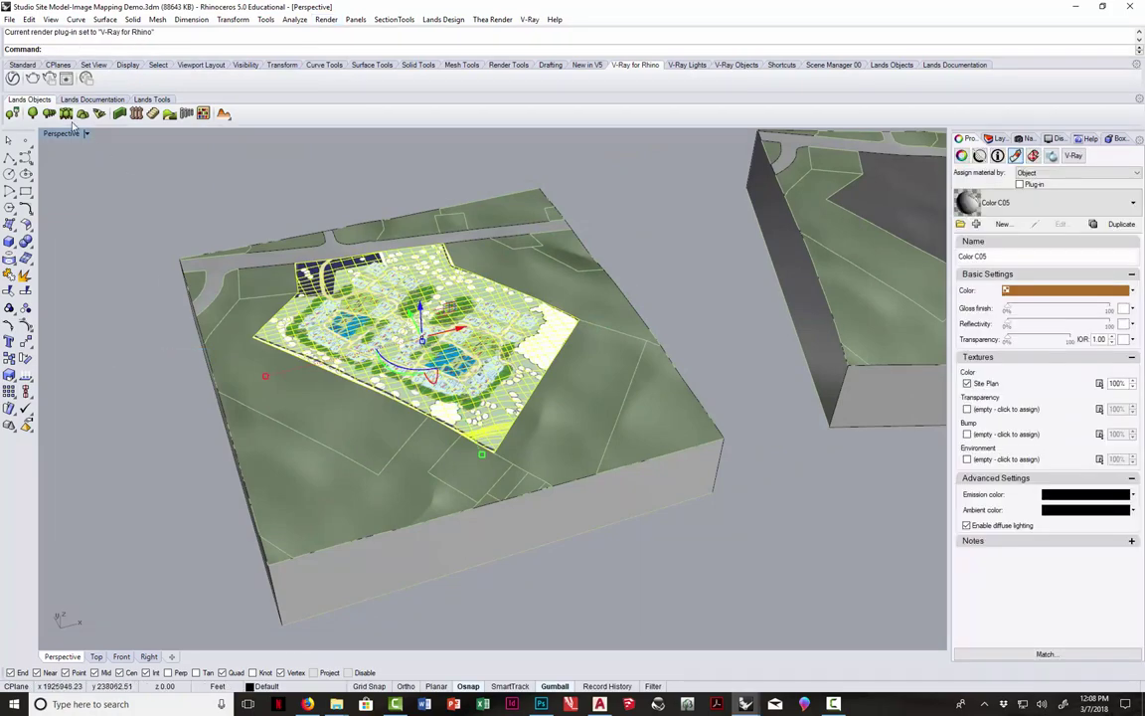
Run a V-Ray render of the perspective view, inspect it, and close the frame buffer and progress windows
left_click(32, 78)
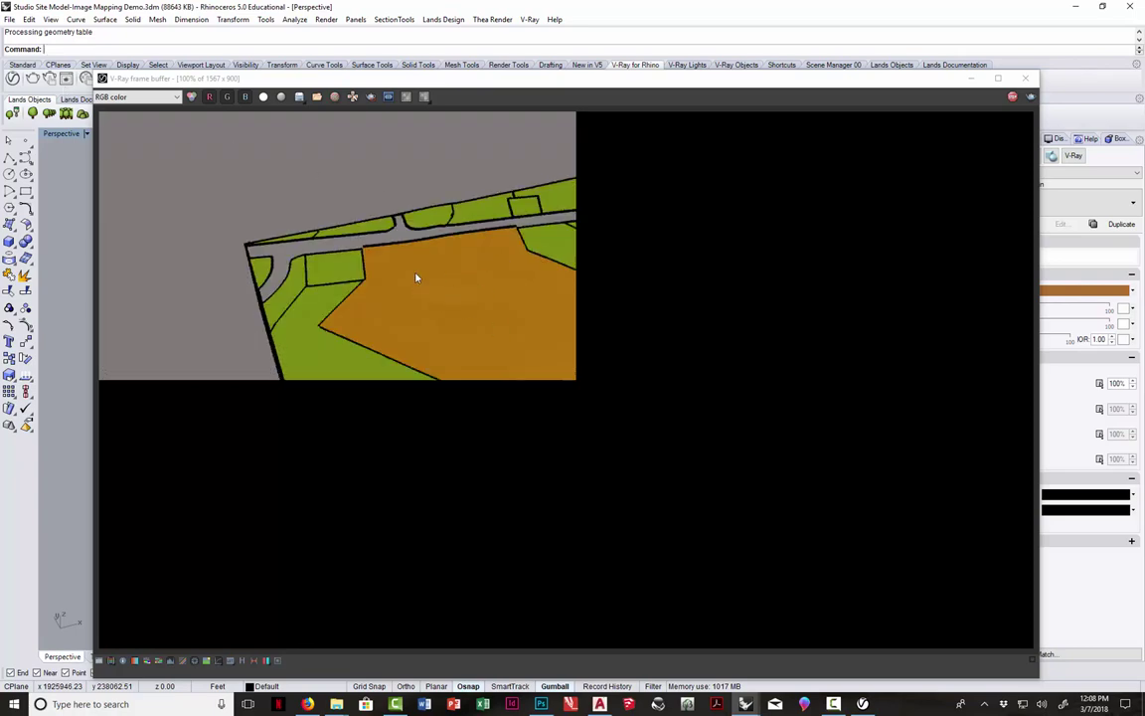
scroll(380, 247, "down", 5)
scroll(381, 247, "up", 3)
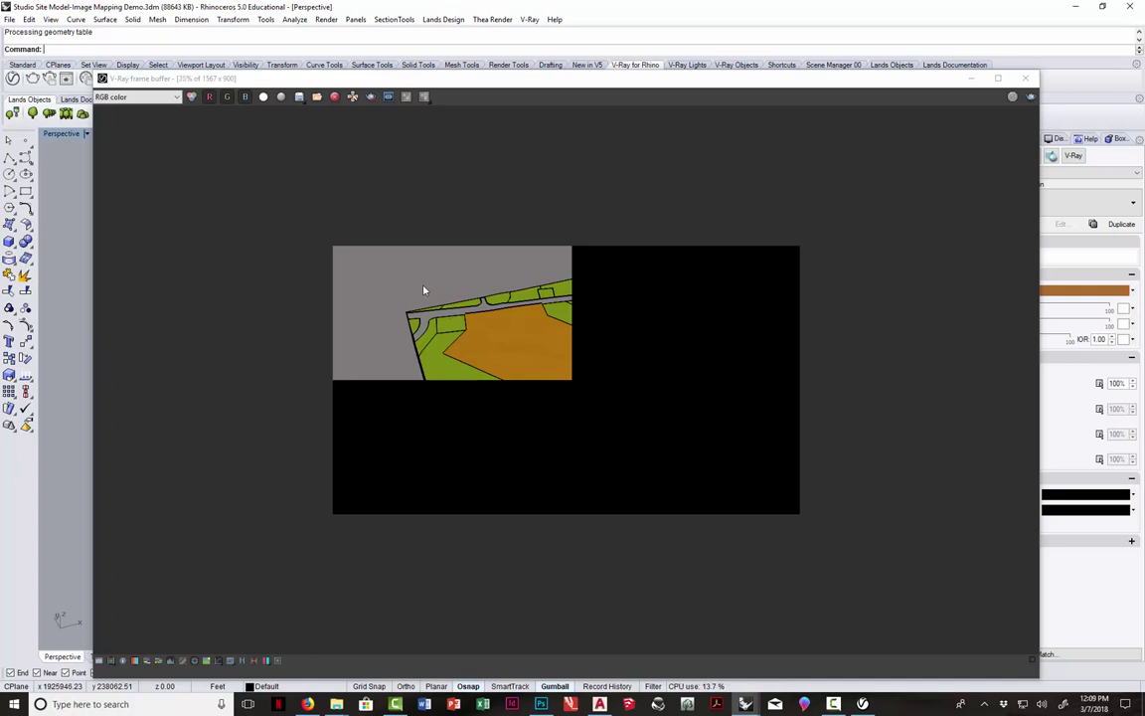
scroll(423, 290, "down", 2)
scroll(561, 370, "up", 4)
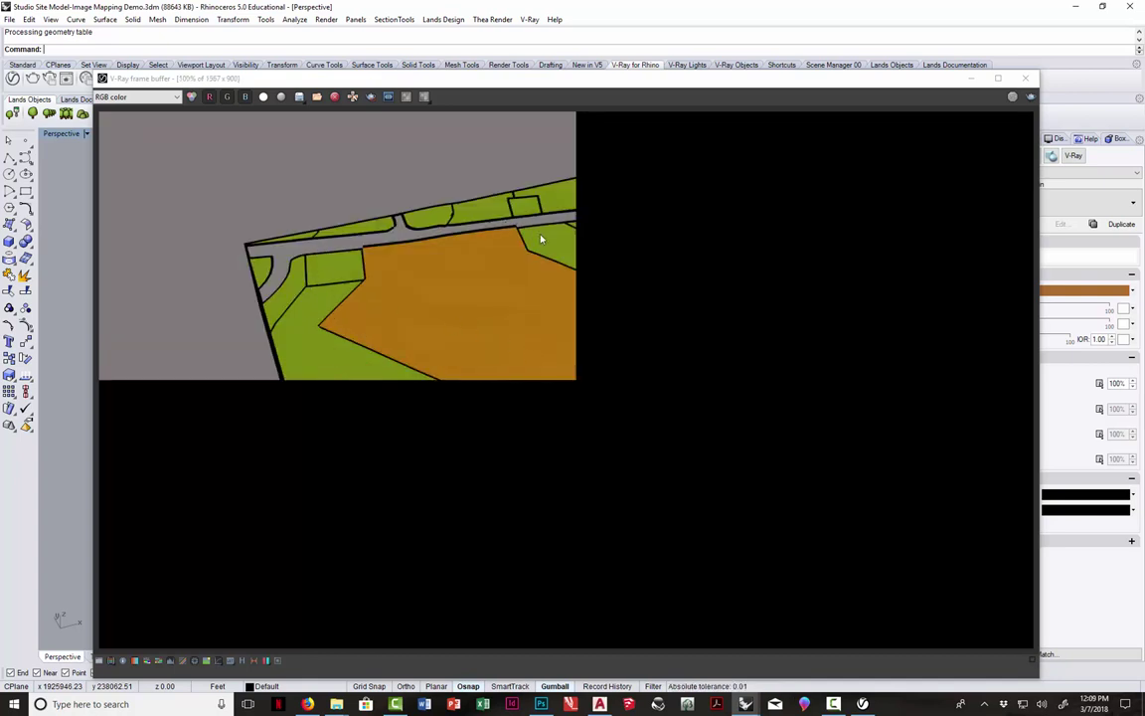
left_click(1025, 78)
left_click(682, 236)
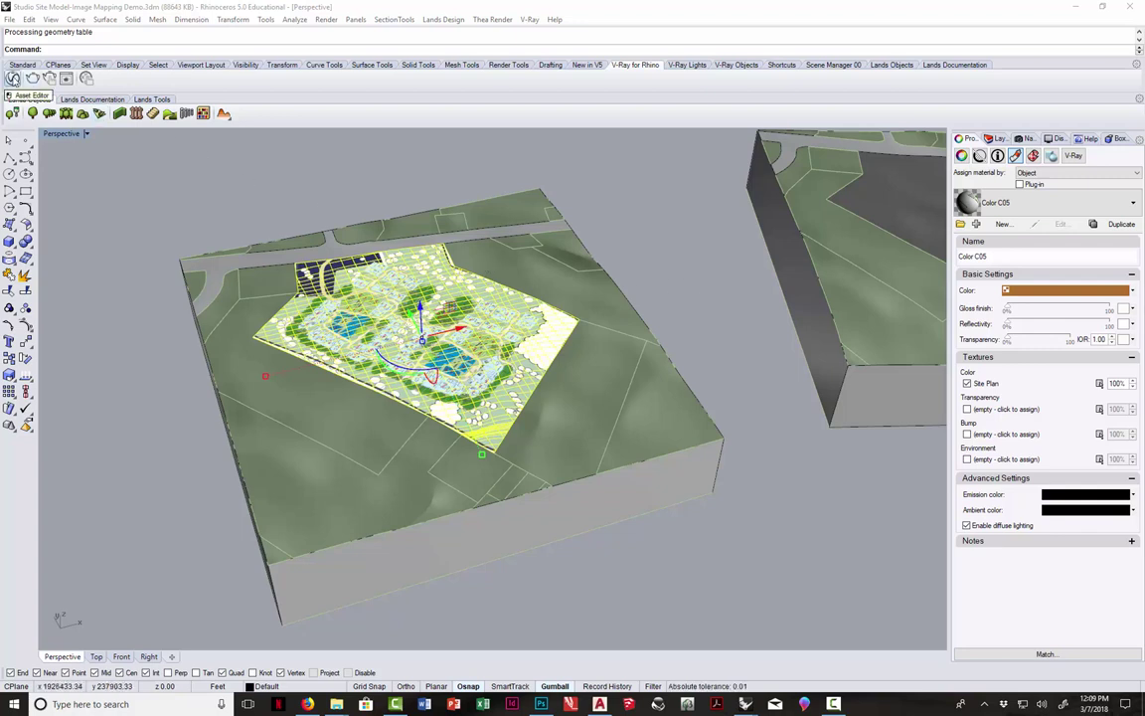
Add a new Generic material in the V-Ray Asset Editor
left_click(13, 78)
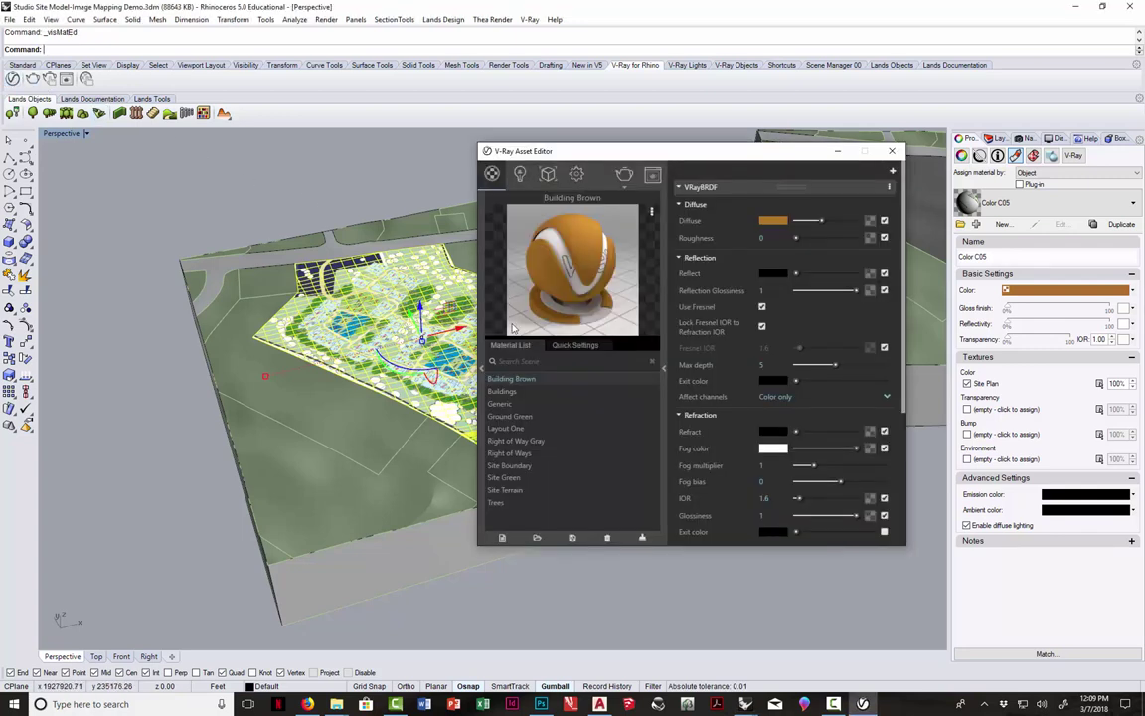
left_click(503, 538)
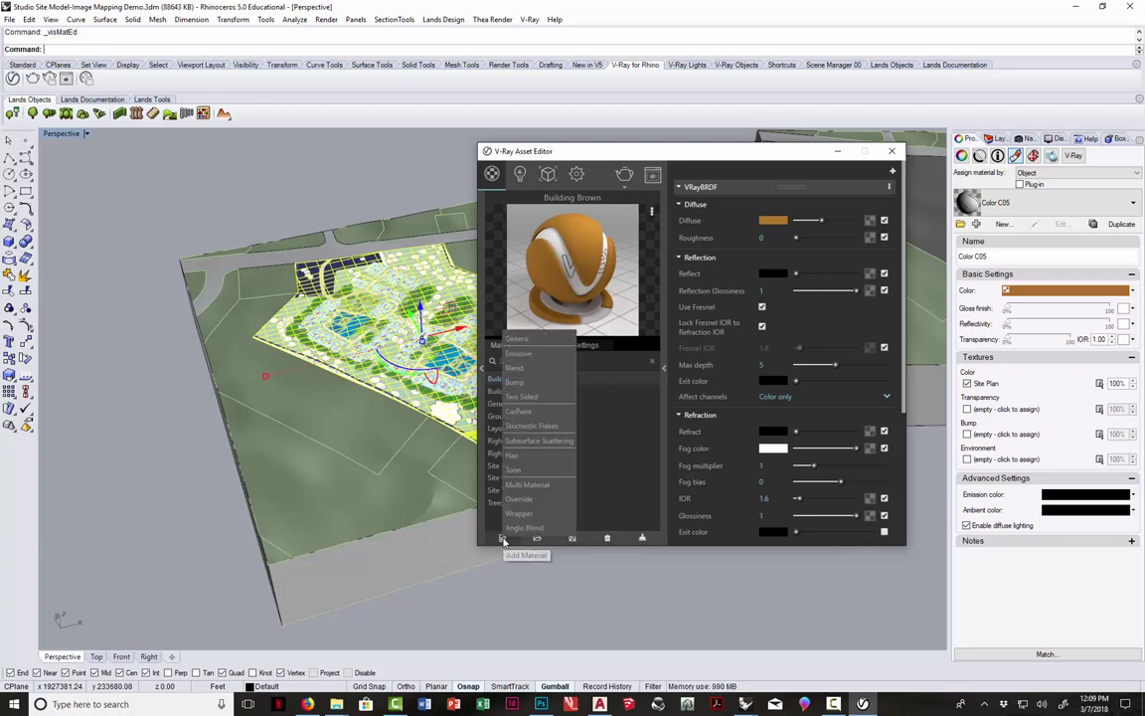
left_click(534, 341)
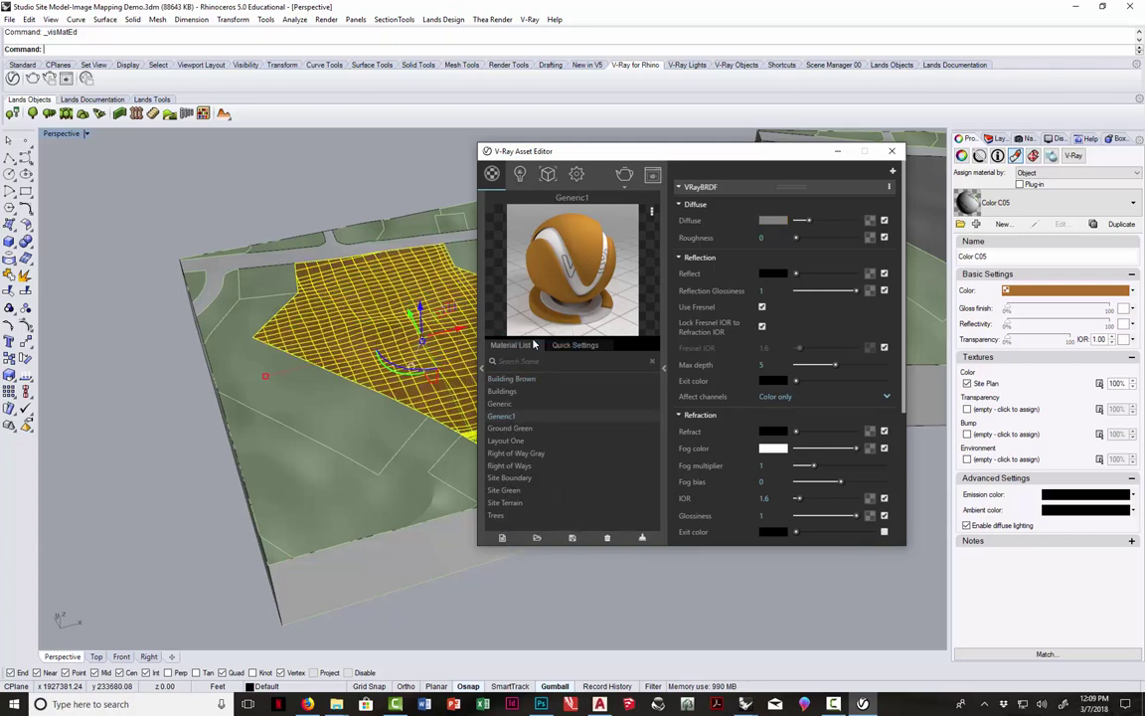
Rename the Generic1 material to Site_Plan_Image
right_click(524, 416)
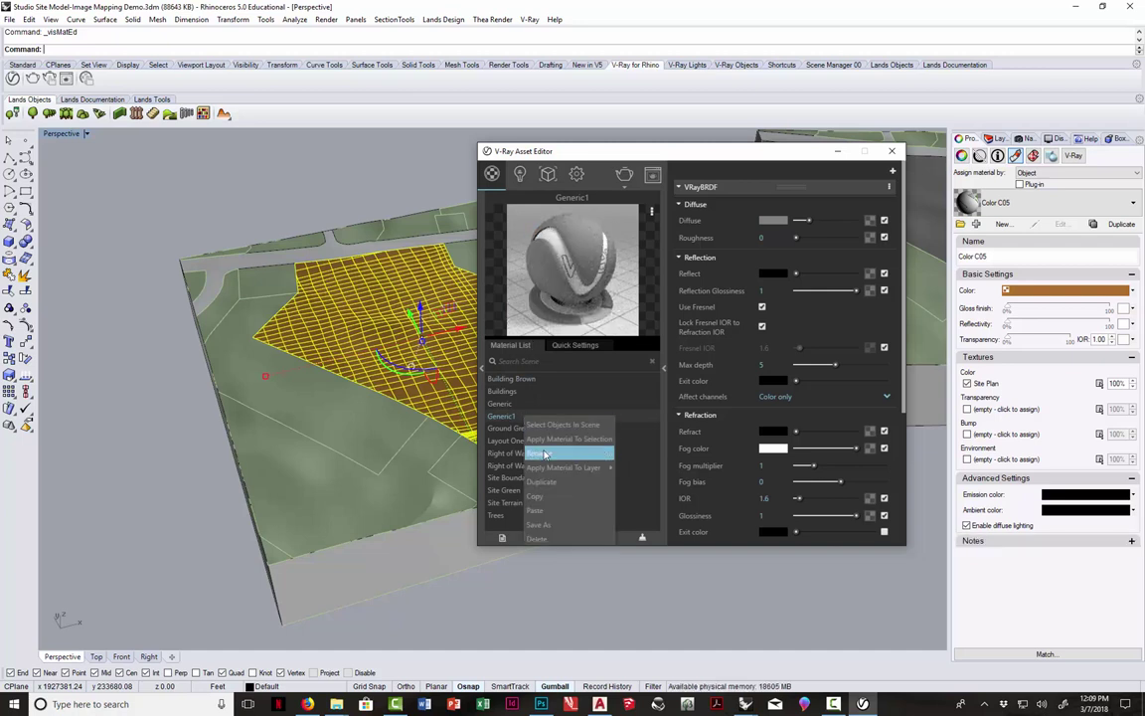
left_click(566, 439)
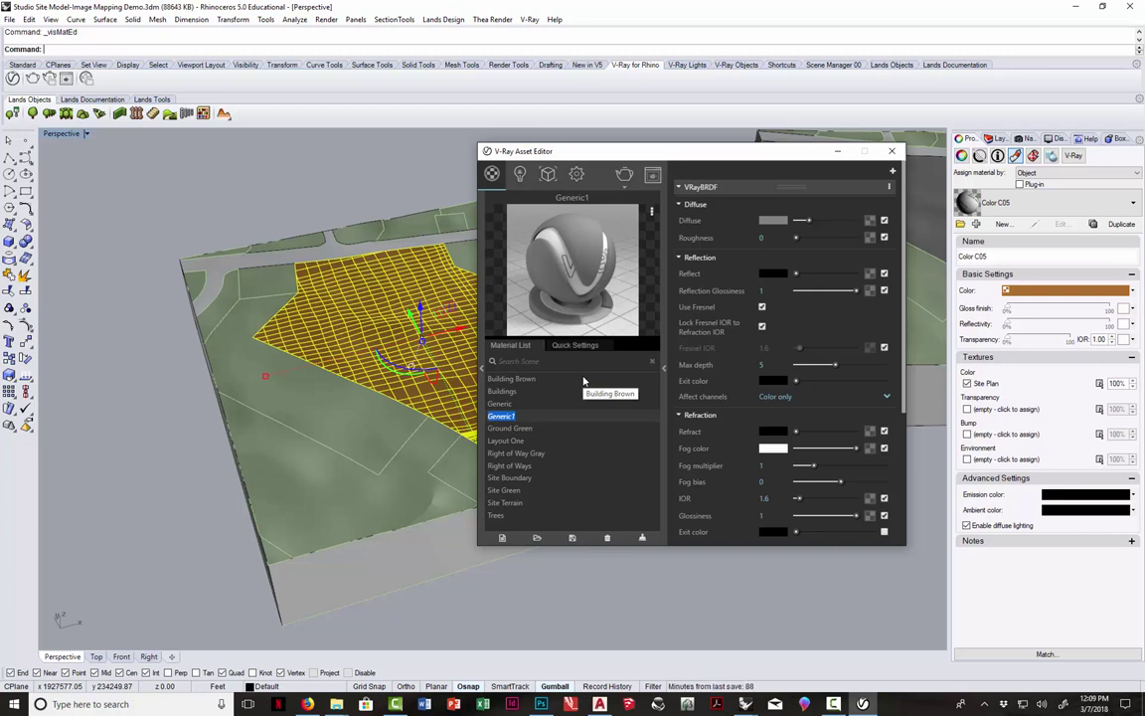
type("Sile")
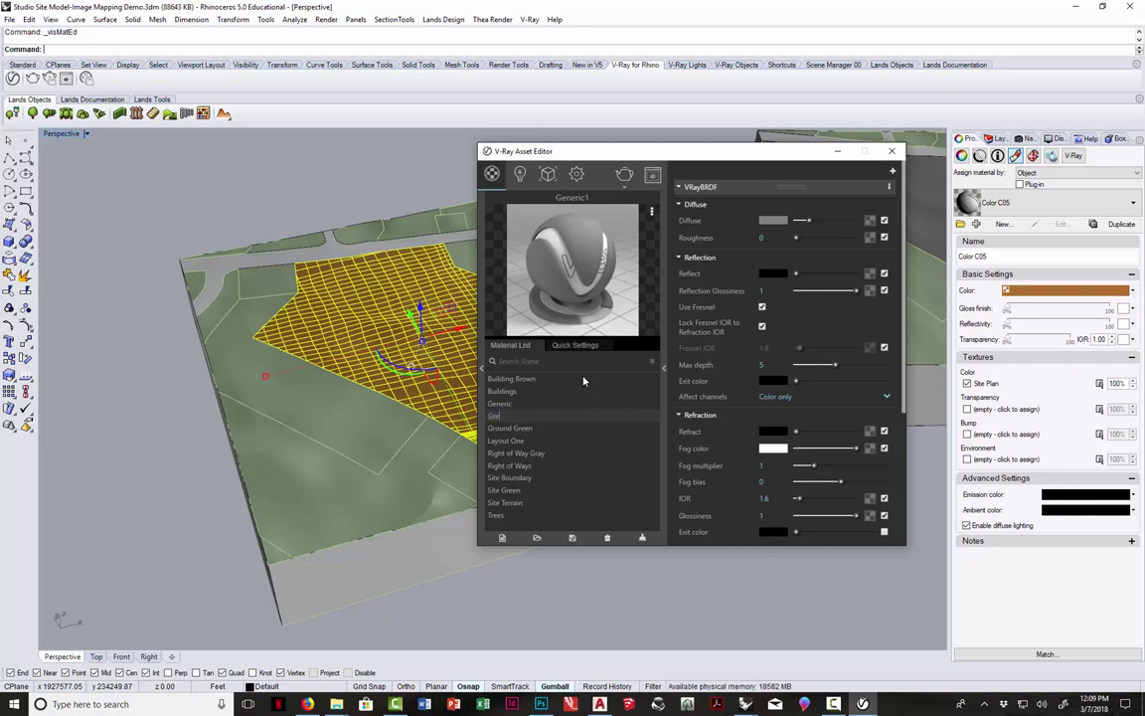
type(" Plan_Plan_Image")
key("Return")
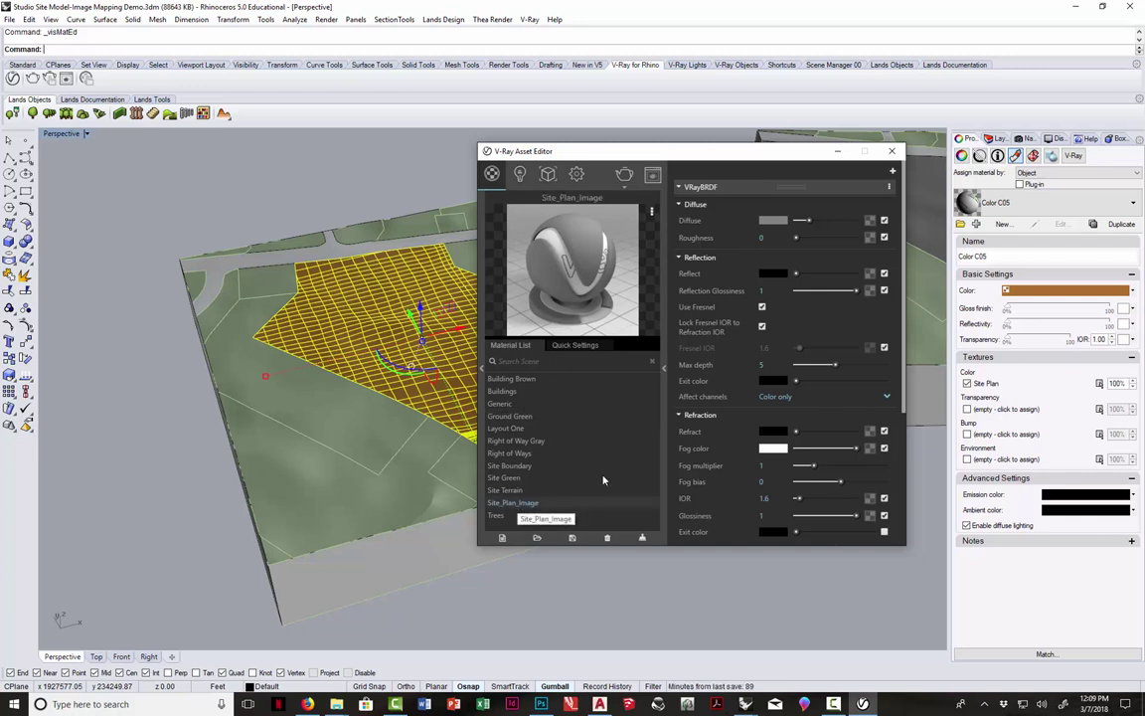
left_click(664, 369)
left_click(664, 369)
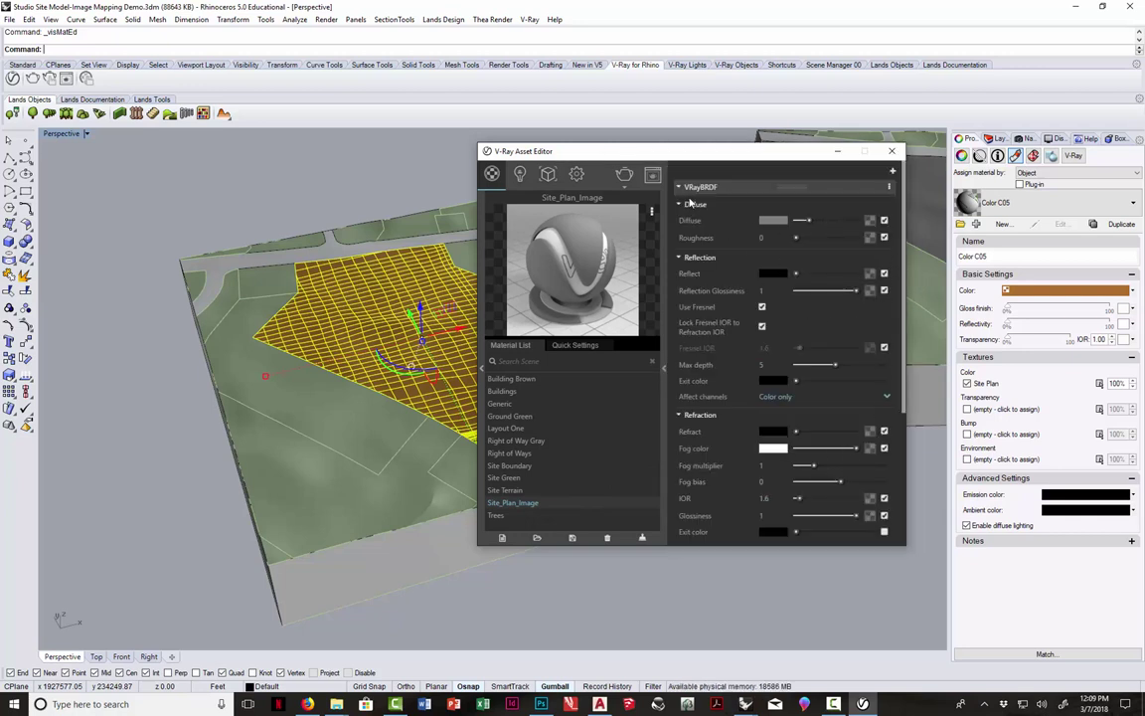
Give the Site_Plan_Image material a Site Plan.png bitmap as its diffuse texture
left_click(870, 223)
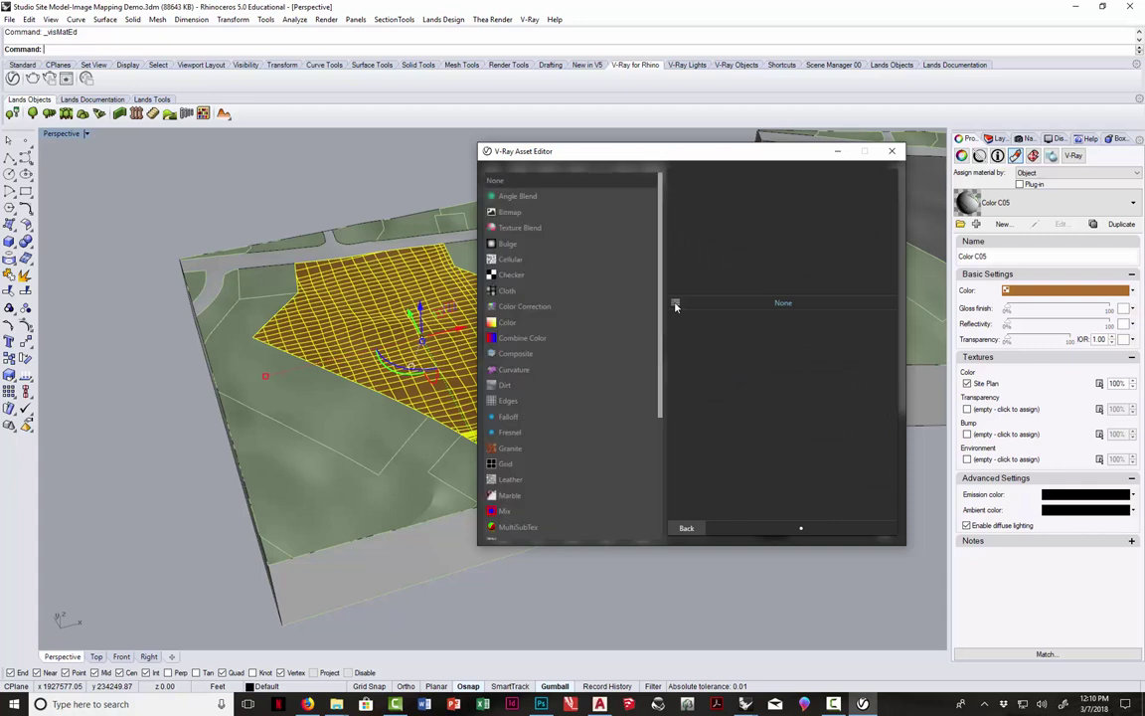
left_click(513, 215)
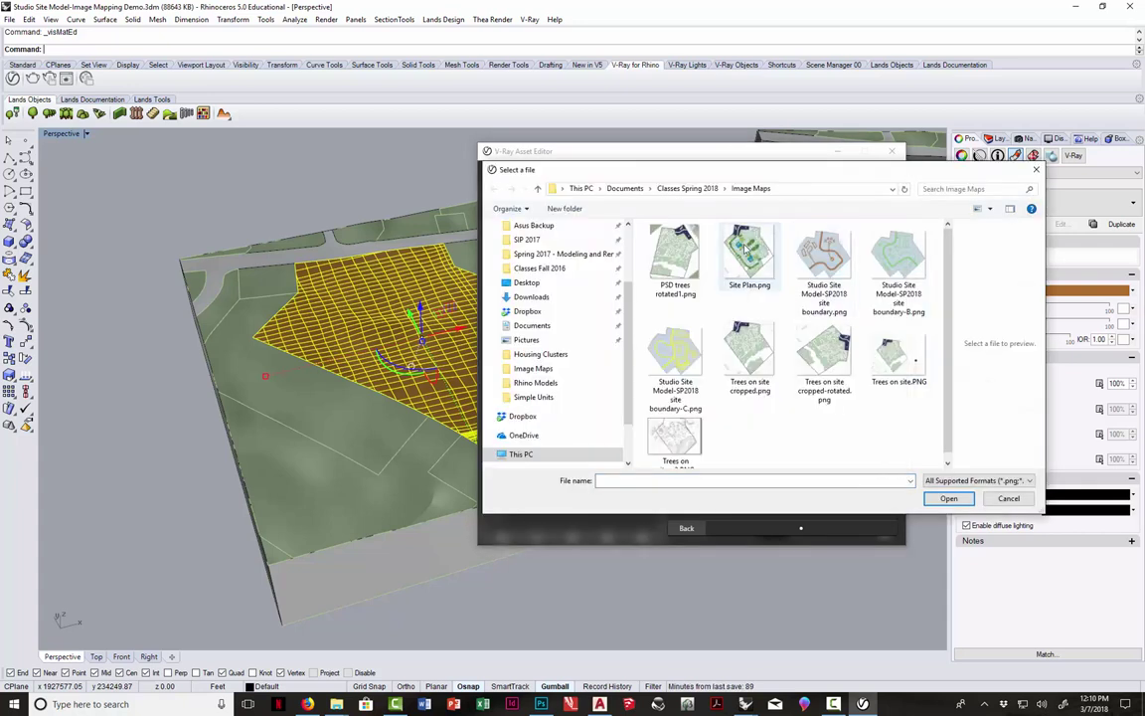
left_click(748, 250)
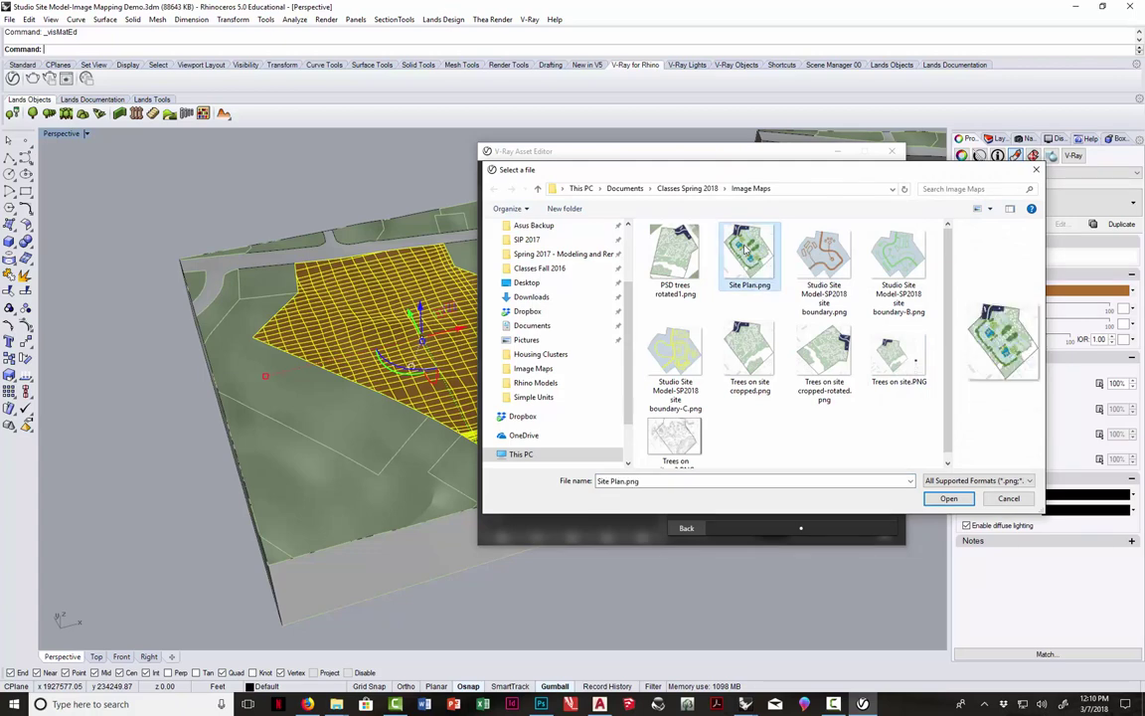
left_click(931, 499)
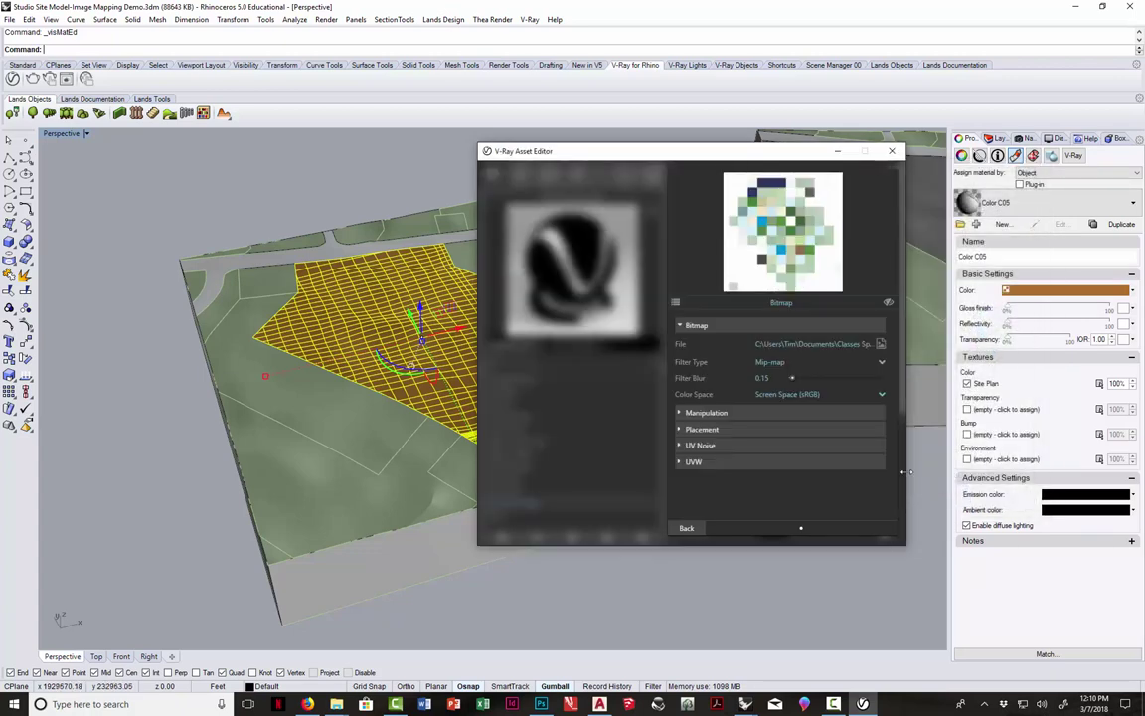
Apply the Site_Plan_Image material to the selected site surface
left_click(688, 528)
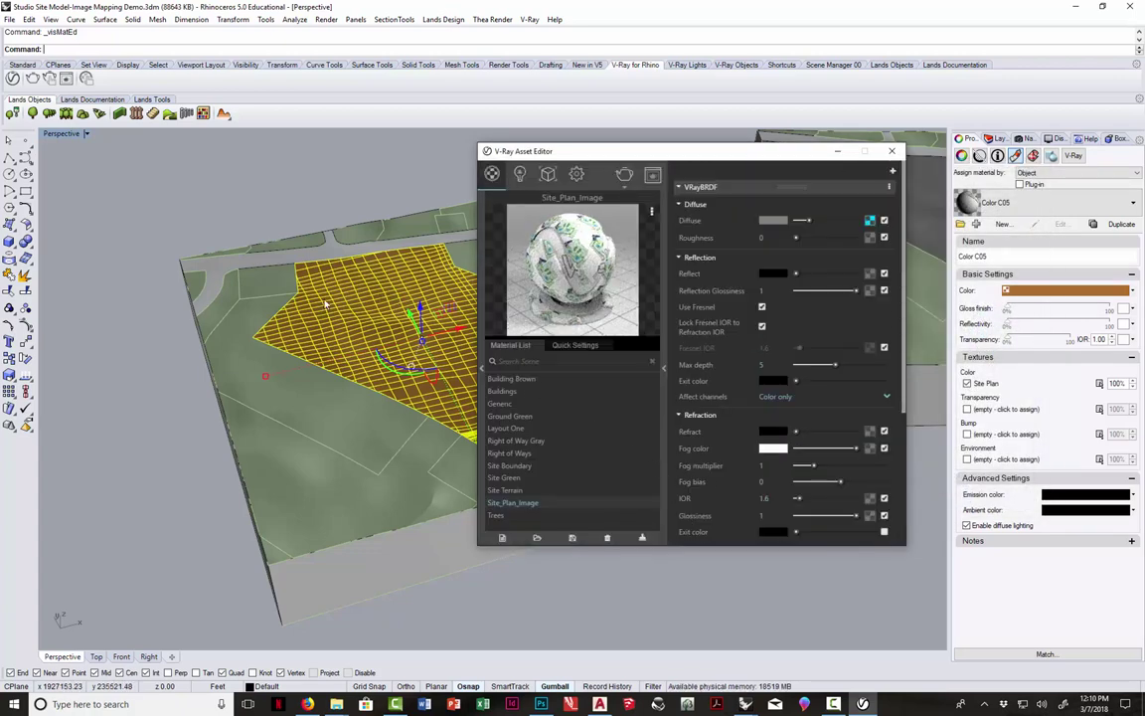
right_click(528, 505)
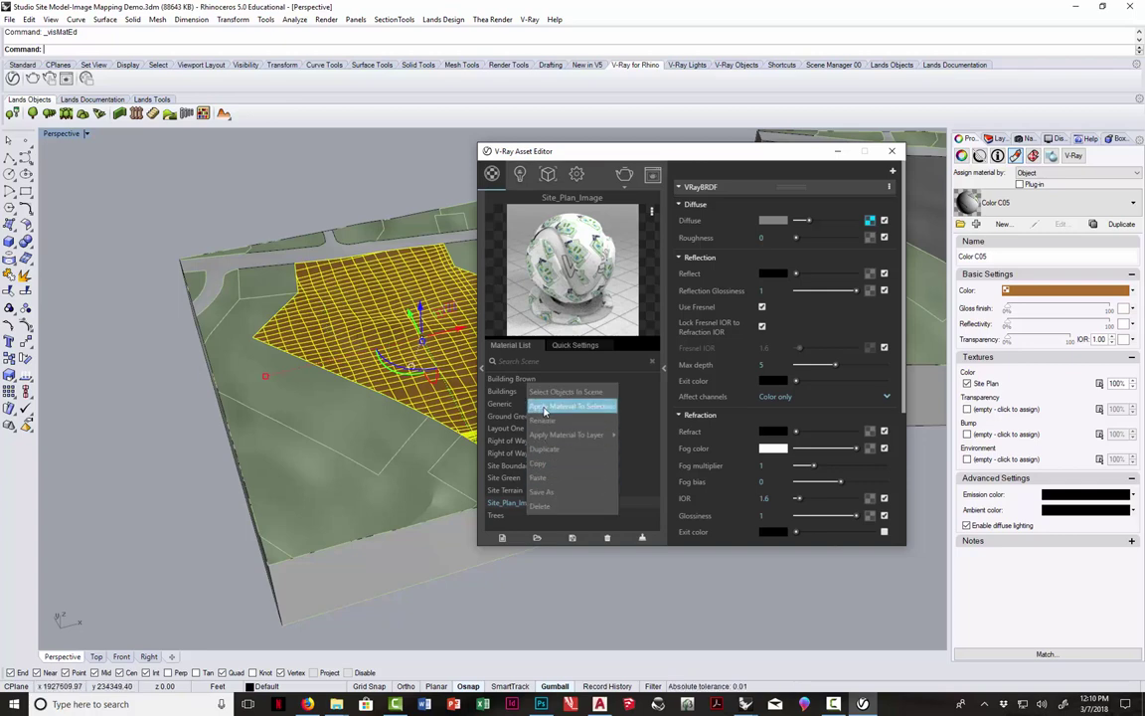
left_click(544, 411)
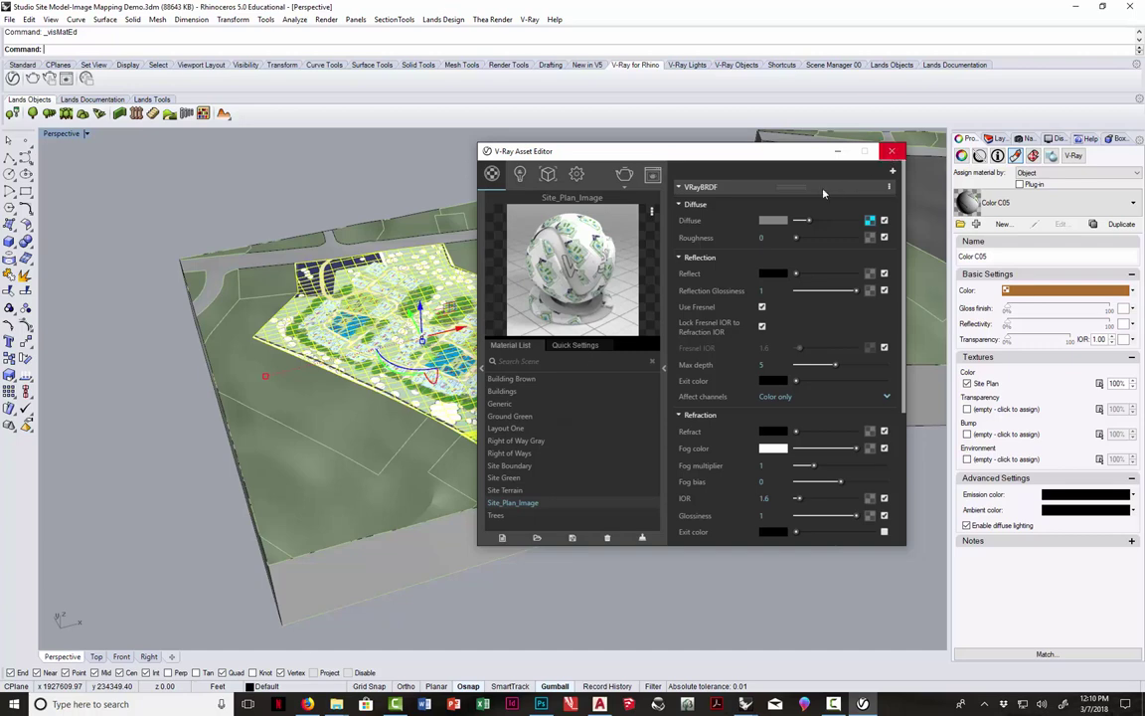
Close the material editor, orbit the Perspective view and render it in V-Ray to check the mapped plan
left_click(891, 151)
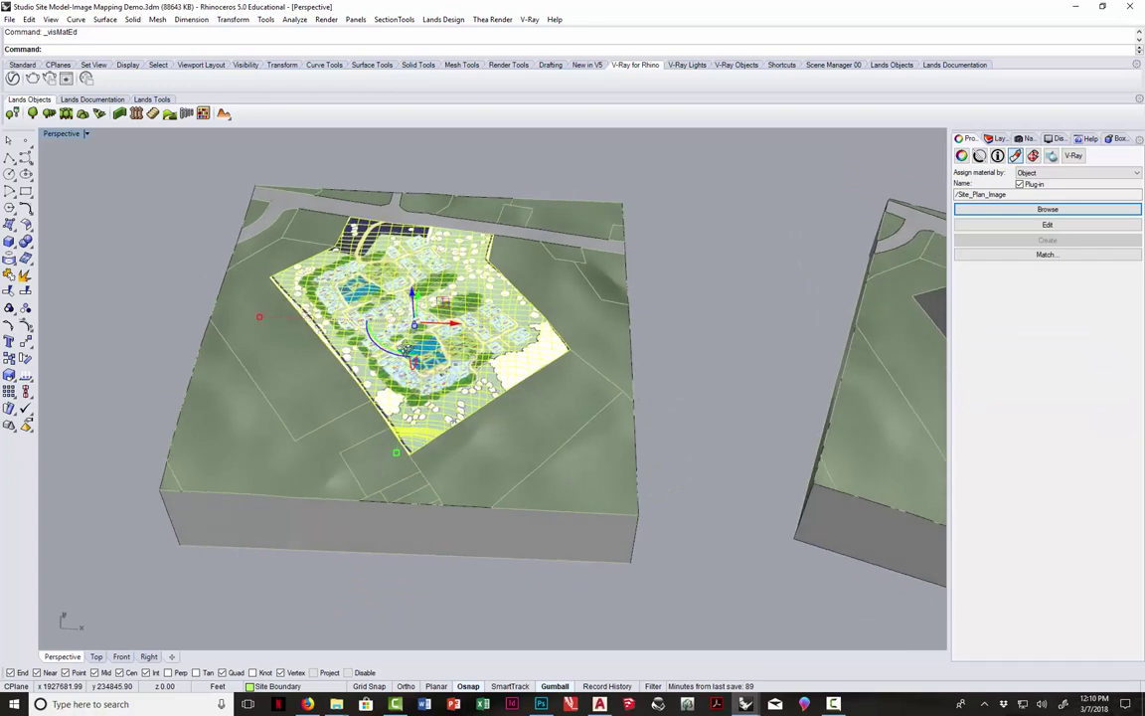
right_click_drag(377, 323, 408, 318)
left_click(32, 77)
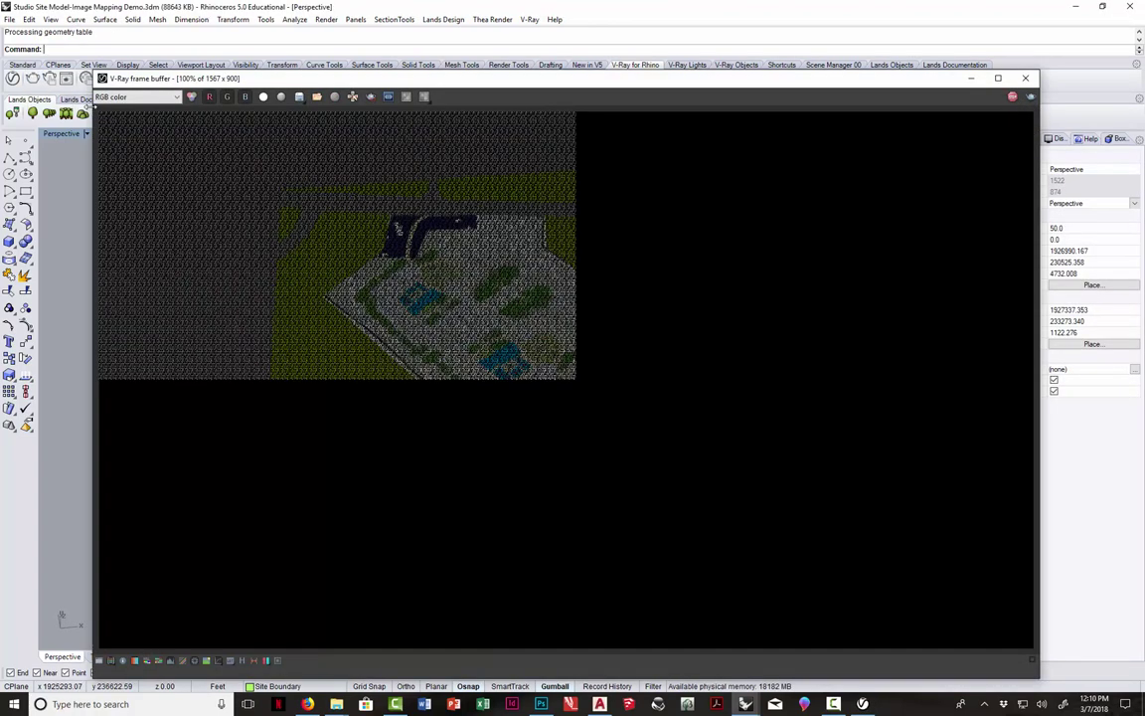
scroll(494, 281, "up", 2)
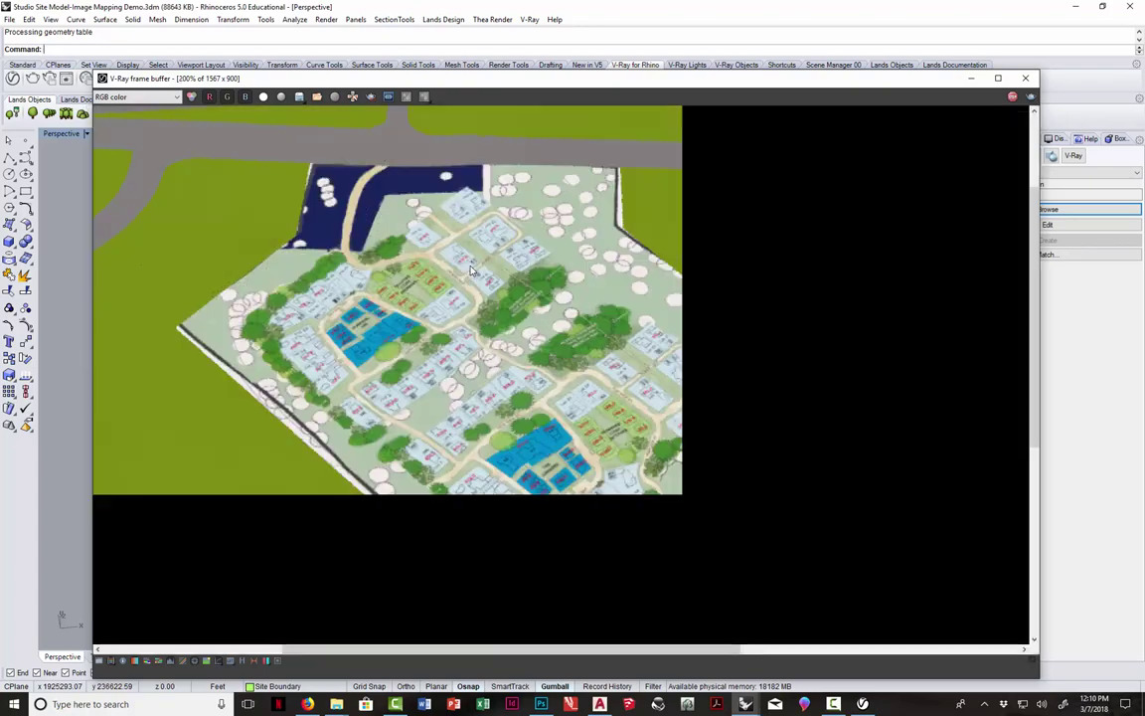
scroll(384, 350, "down", 2)
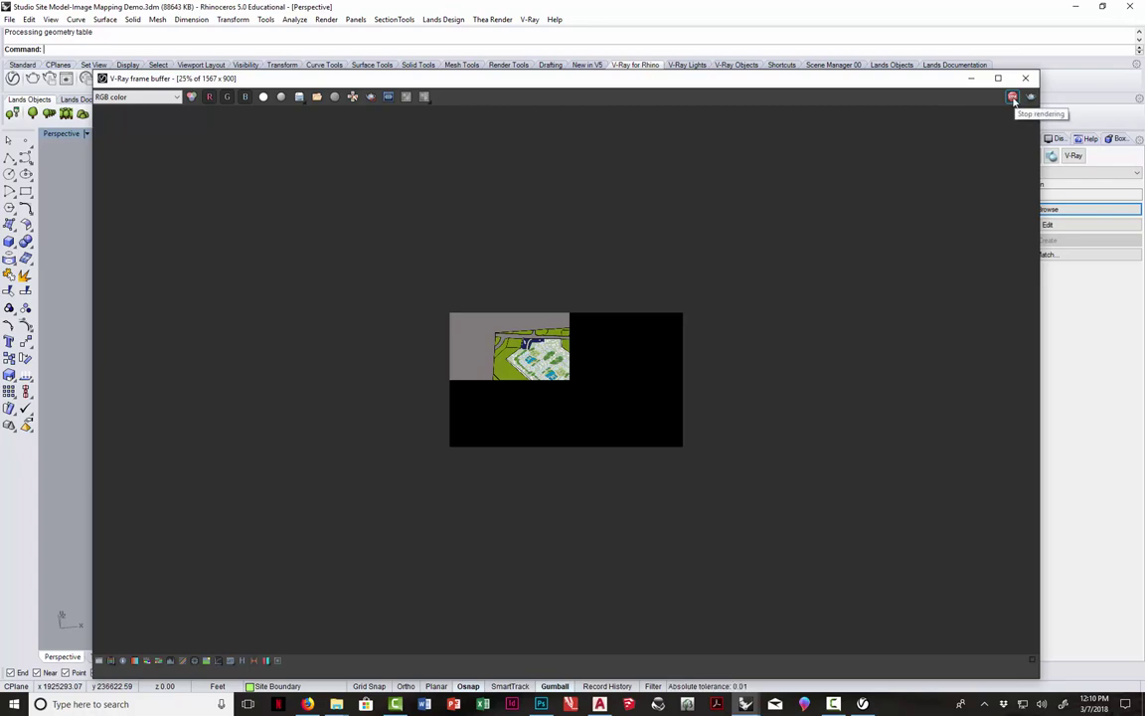
Close the V-Ray frame buffer and progress window, and bring the Lands Design dialog forward
left_click(1026, 77)
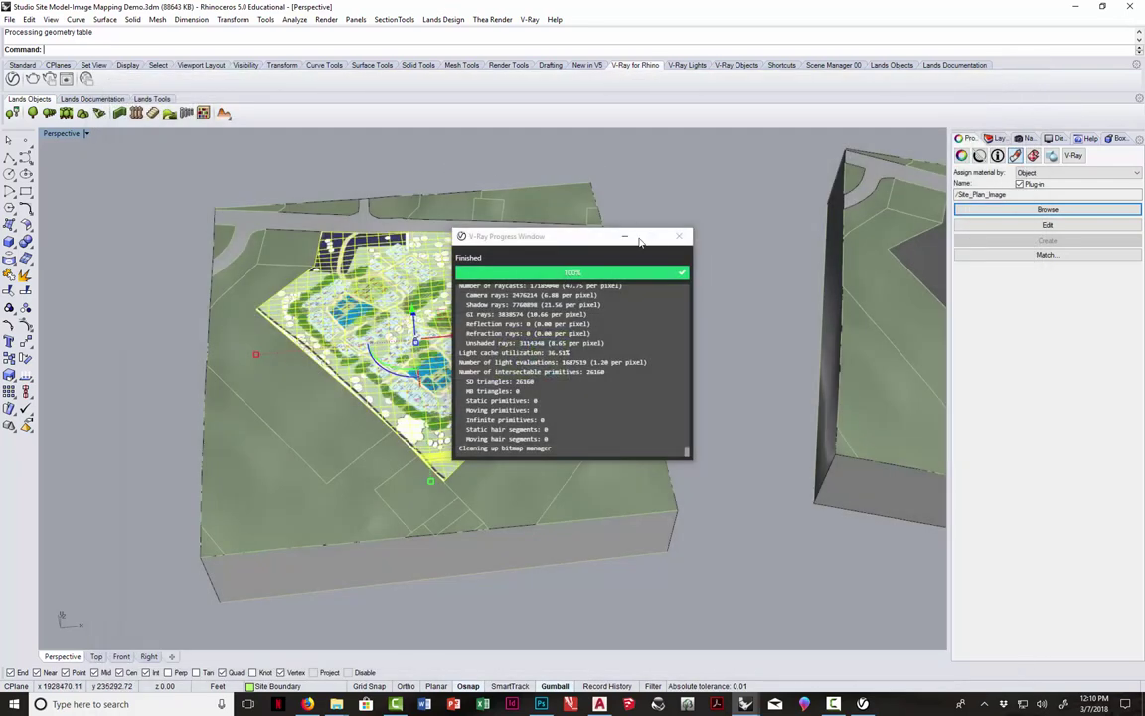
left_click(684, 238)
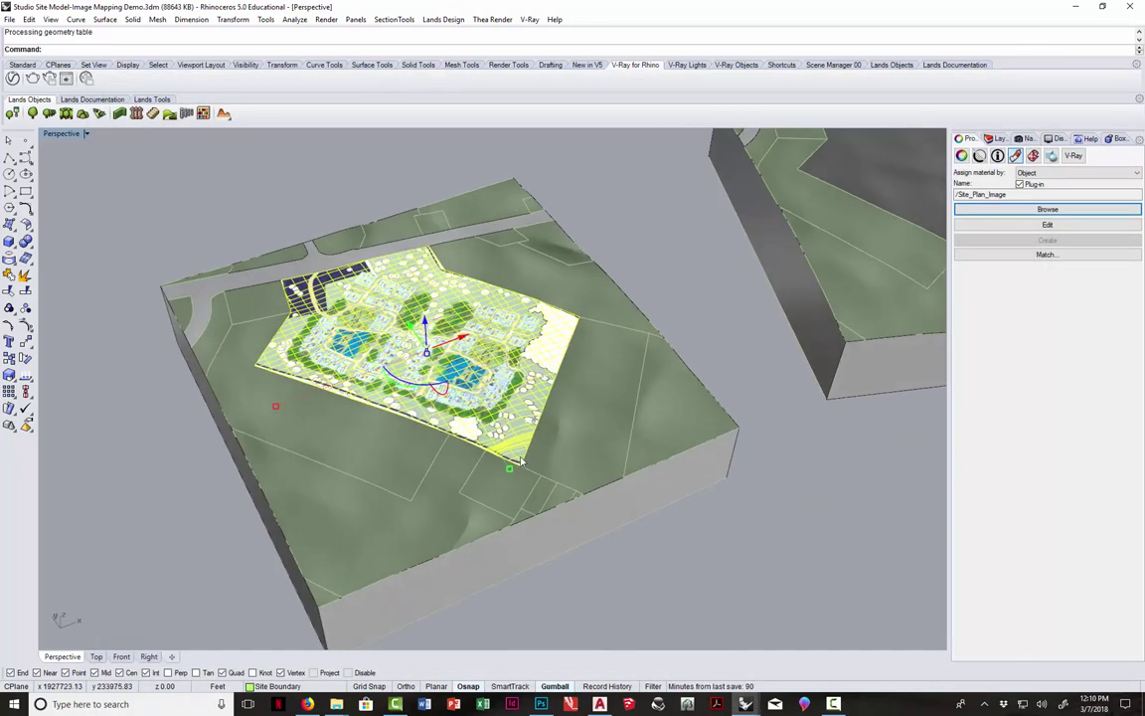
mouse_move(744, 704)
left_click(721, 596)
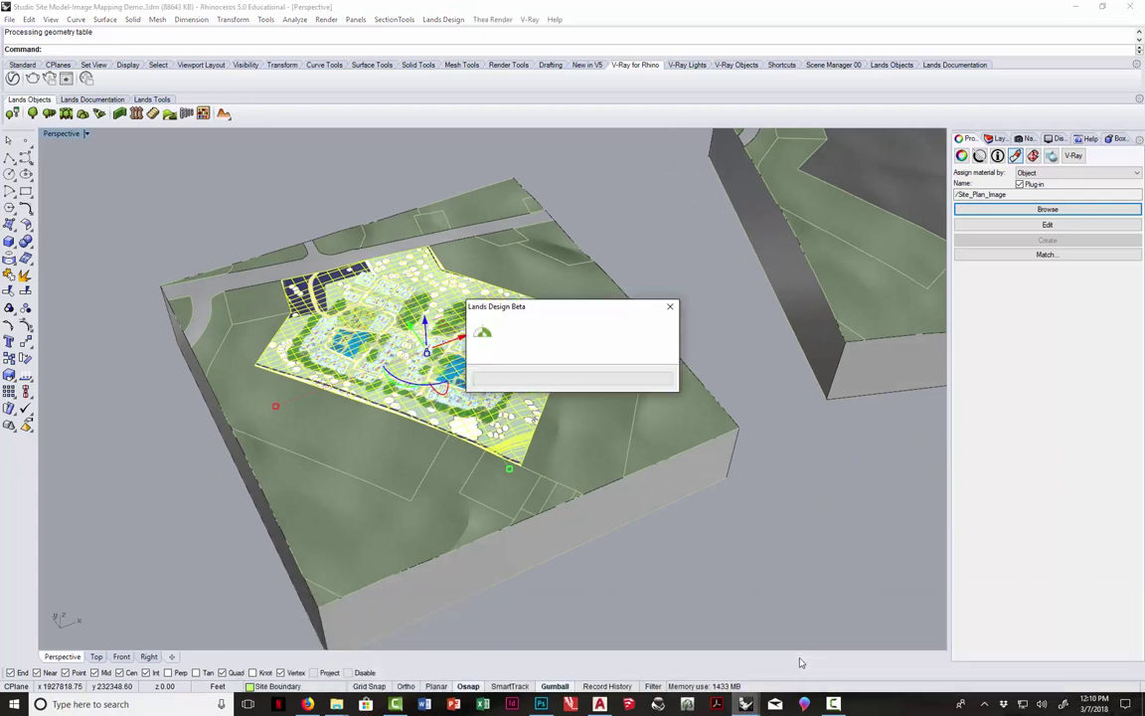
left_click(670, 306)
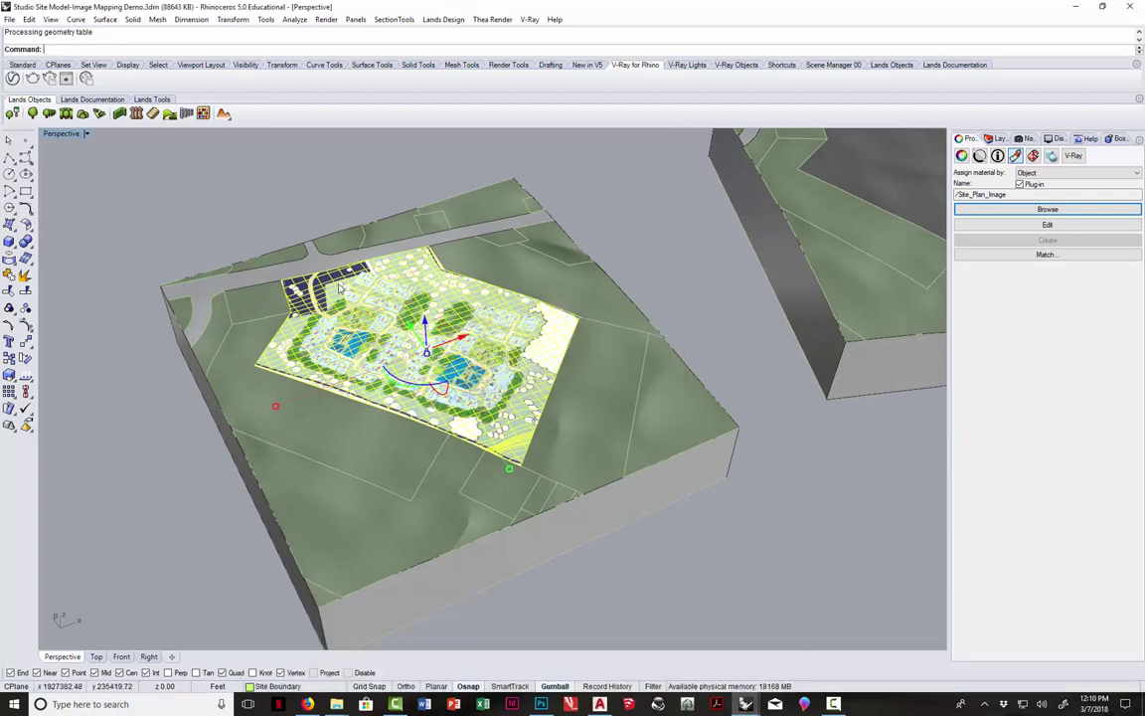
key("Escape")
scroll(489, 366, "down", 2)
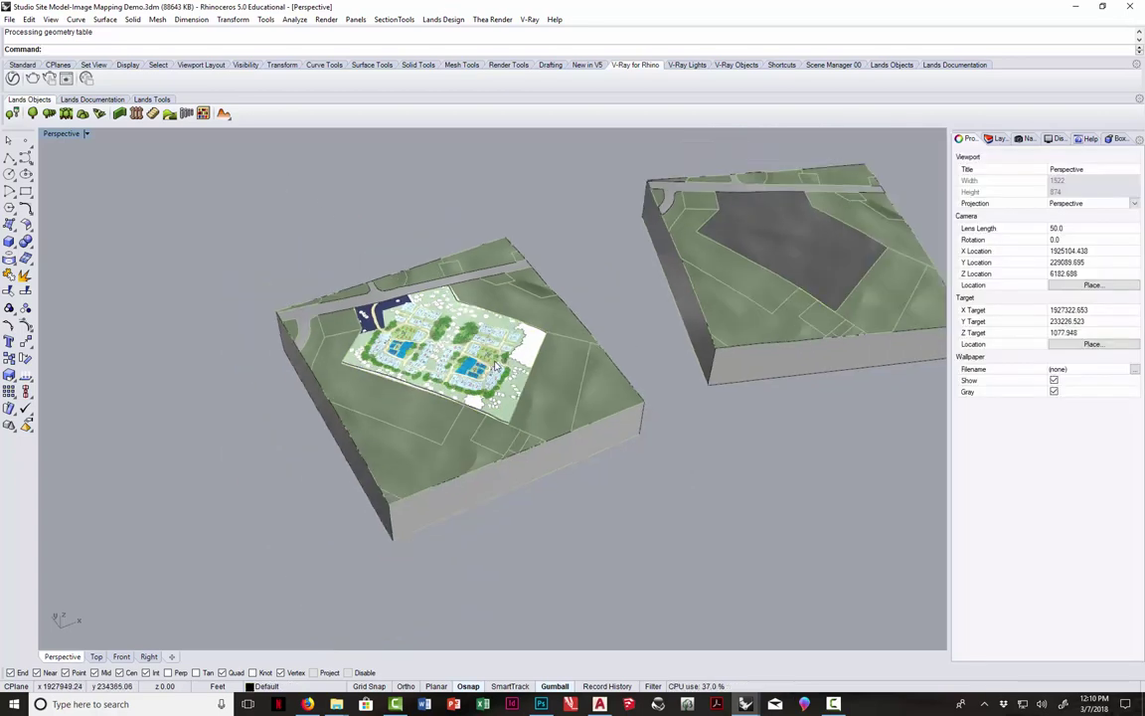
scroll(487, 353, "up", 6)
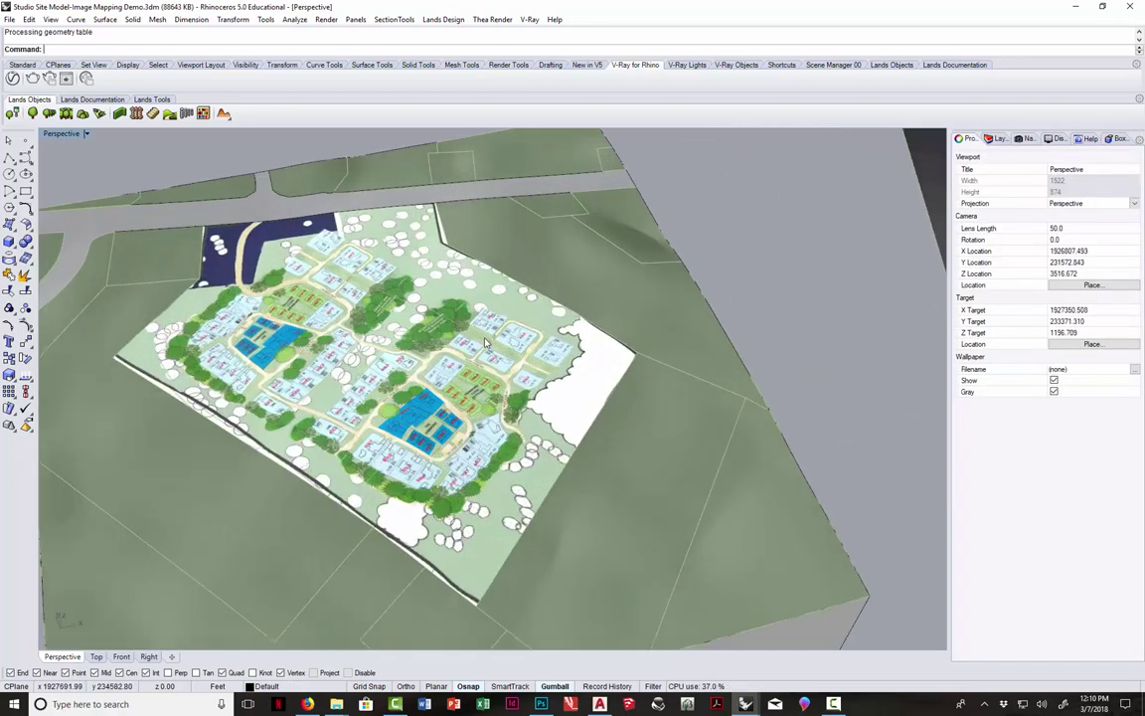
scroll(487, 342, "down", 3)
right_click_drag(487, 343, 416, 350)
scroll(416, 351, "up", 4)
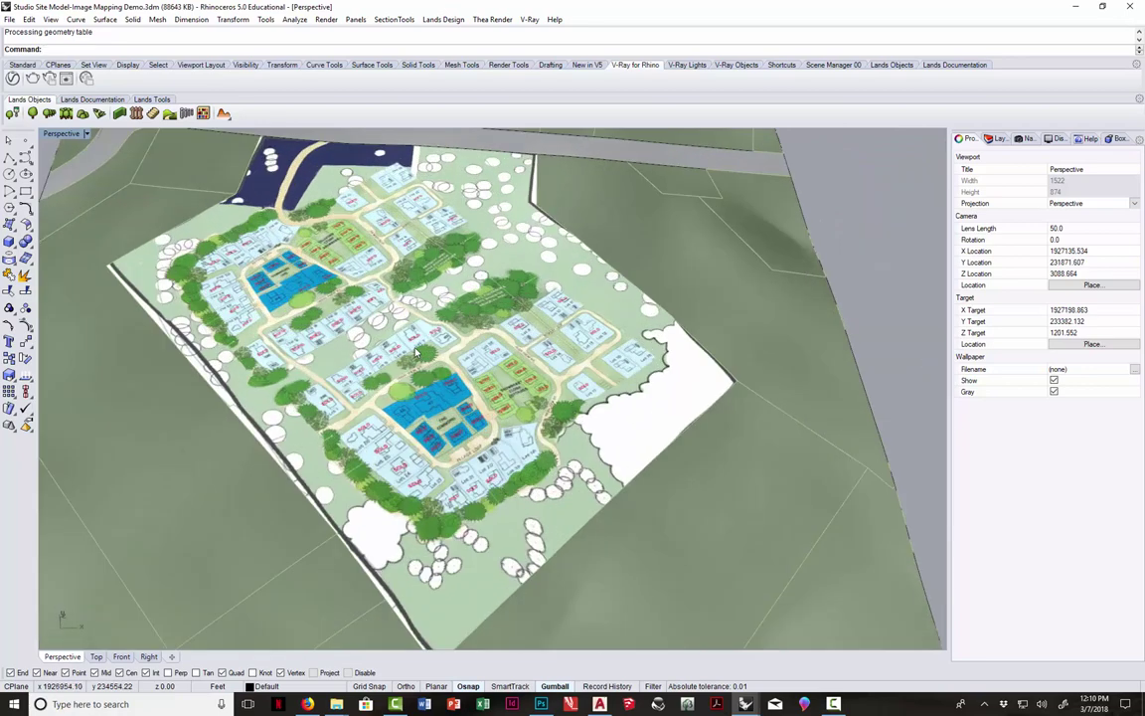
scroll(416, 350, "down", 3)
left_click(416, 342)
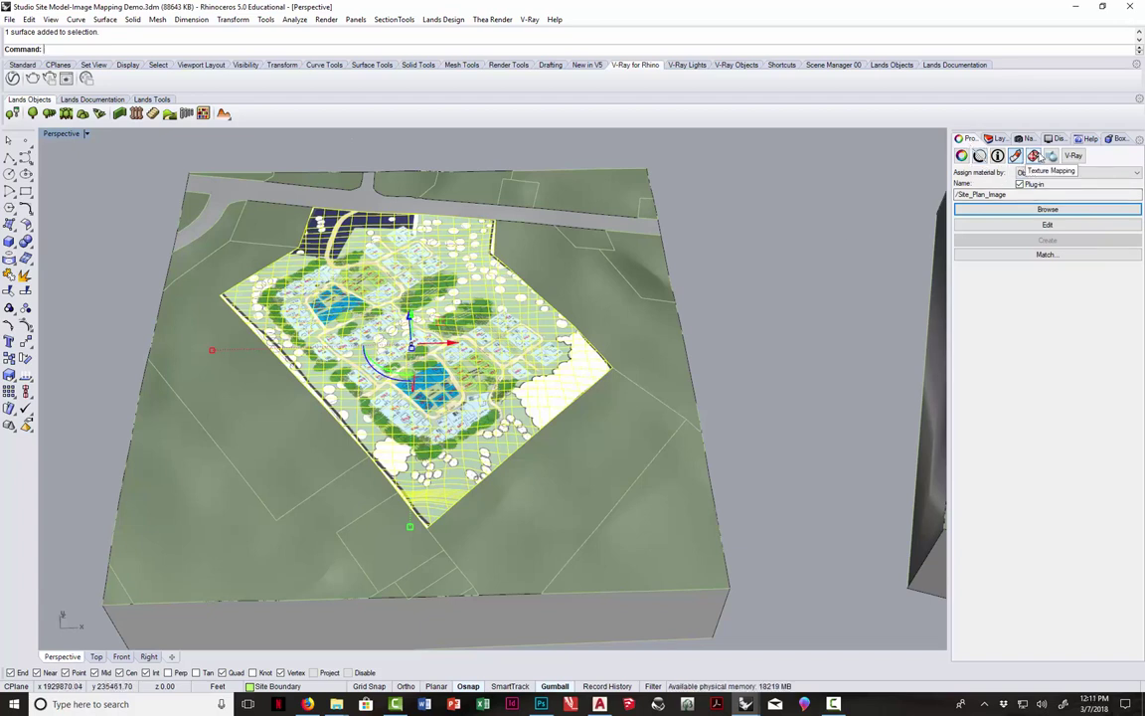
Apply a planar mapping to the site surface with BoundingBox, World and UV options
left_click(1033, 155)
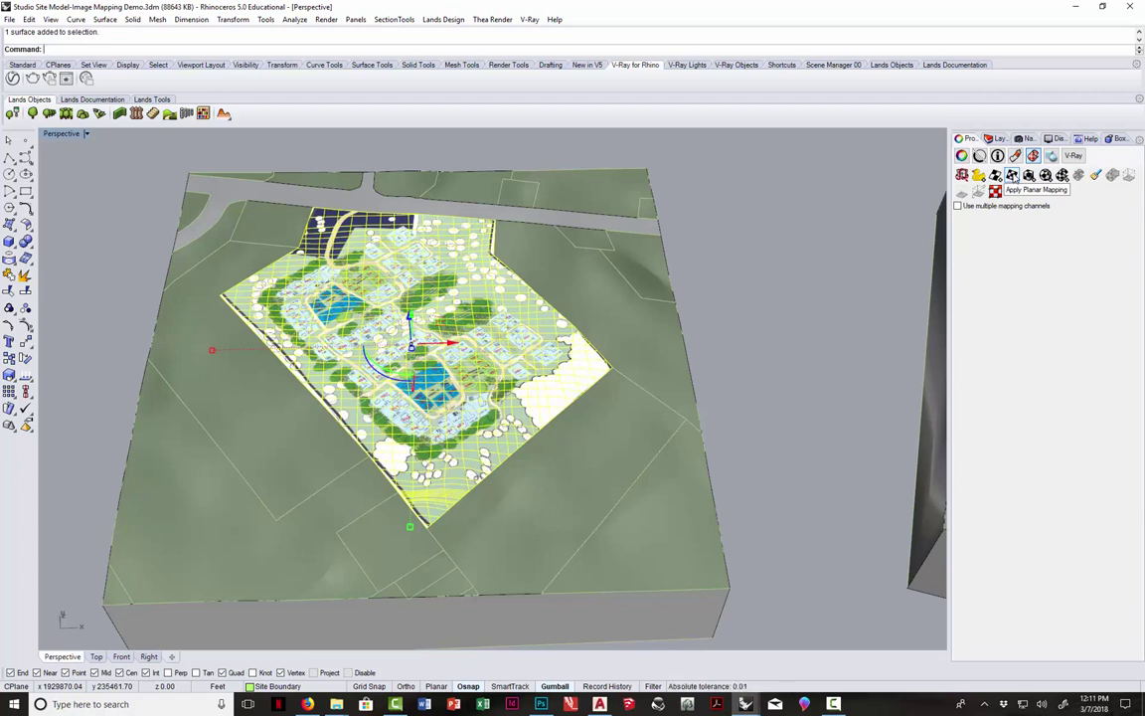
left_click(1012, 175)
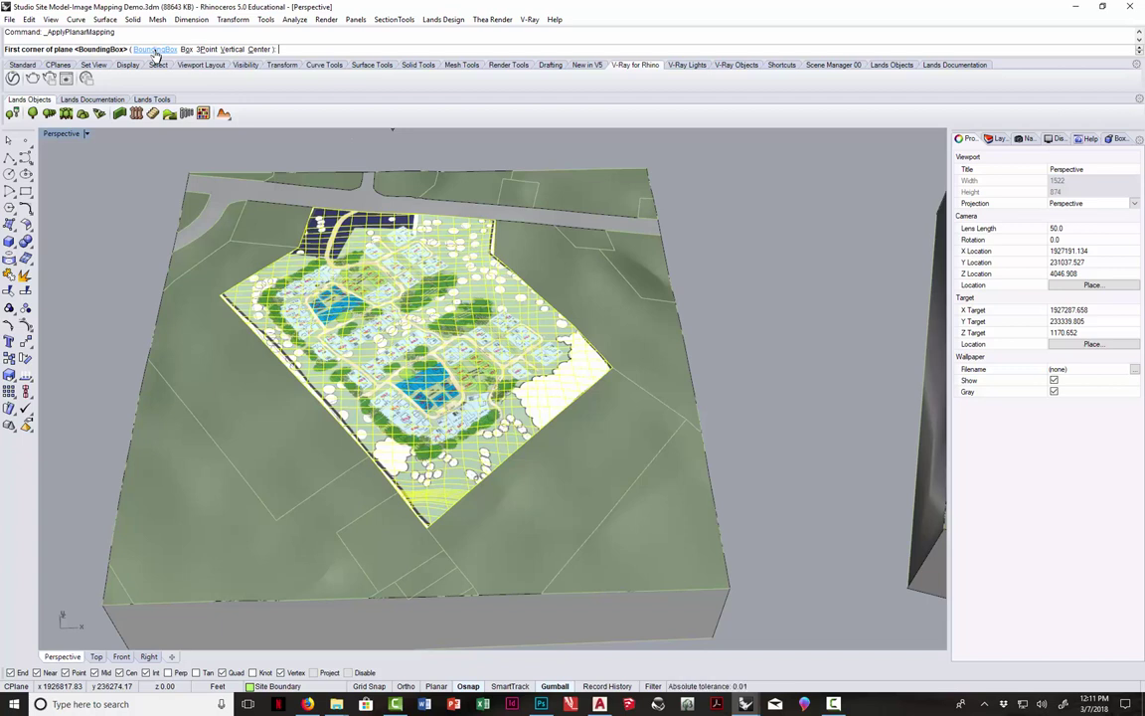
left_click(155, 50)
left_click(144, 50)
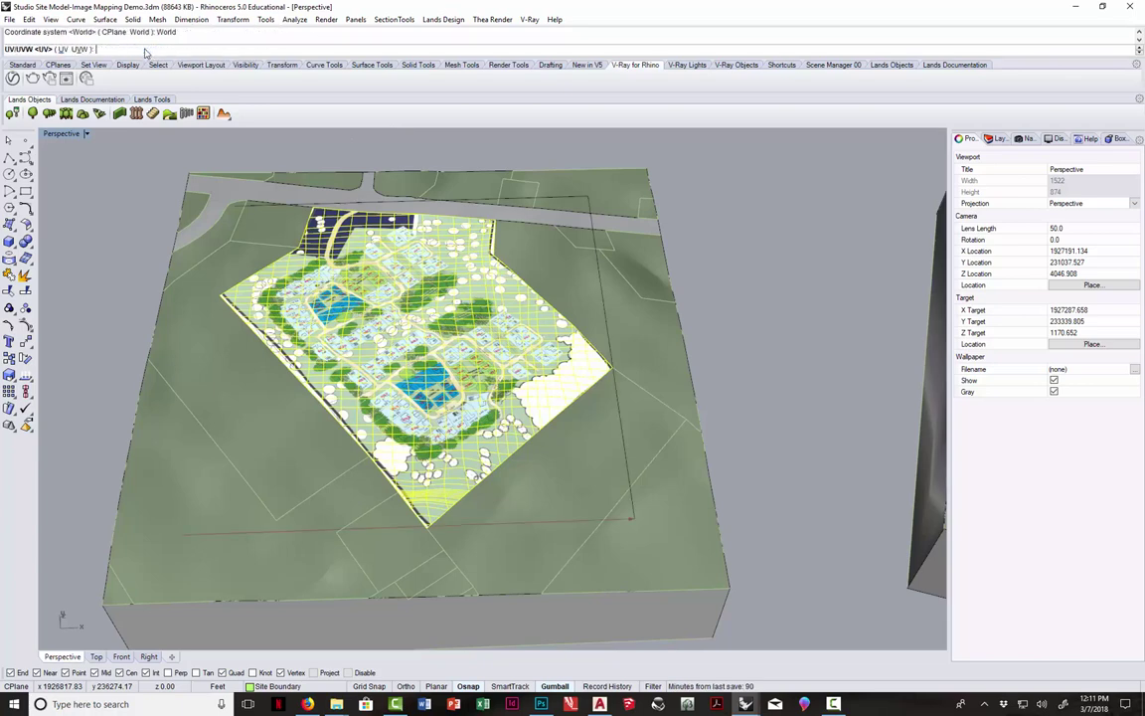
left_click(62, 50)
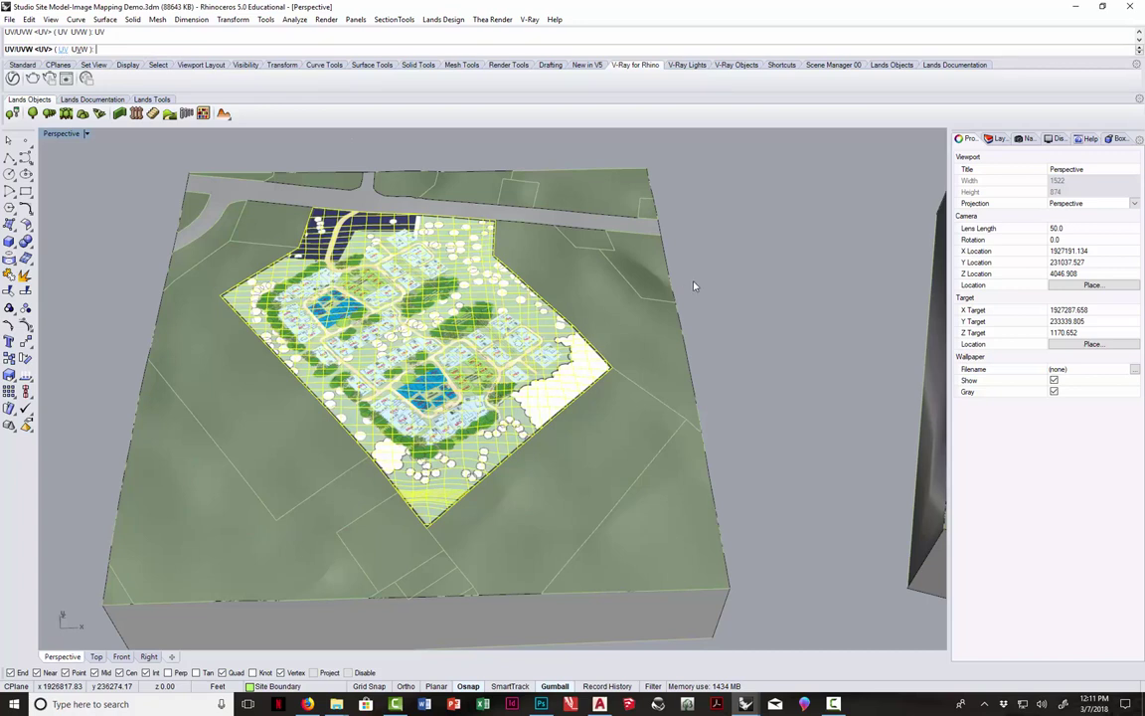
End the mapping command, frame the site and start a V-Ray render of the Perspective view
key("Escape")
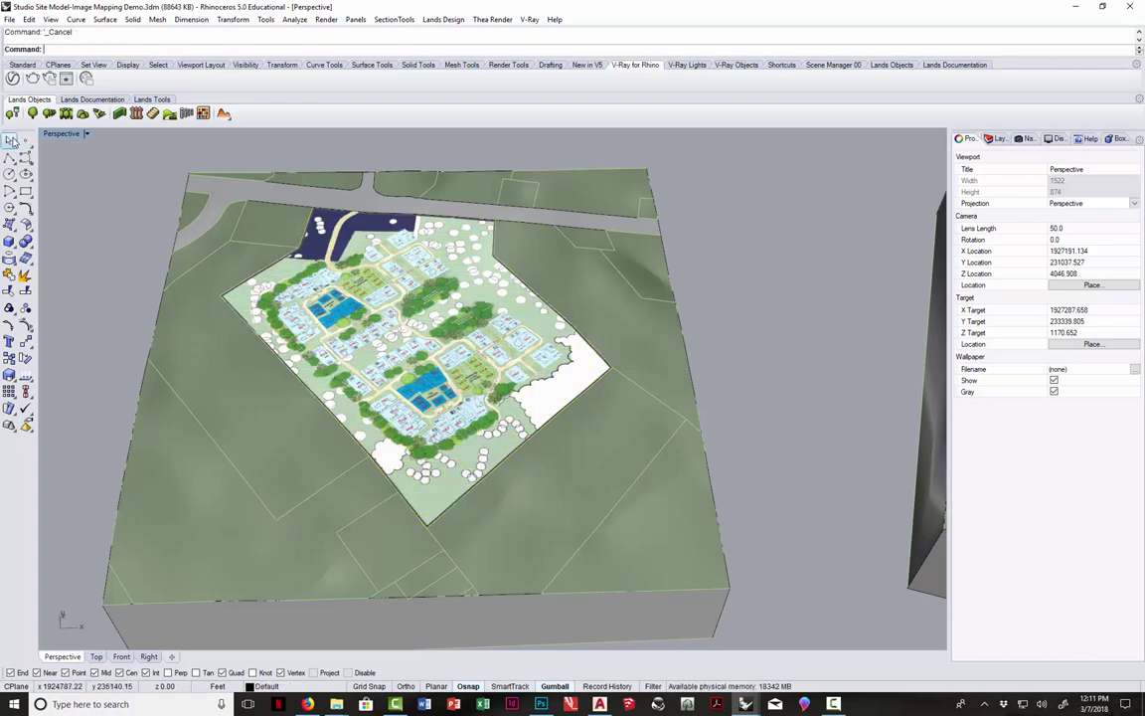
scroll(370, 342, "up", 3)
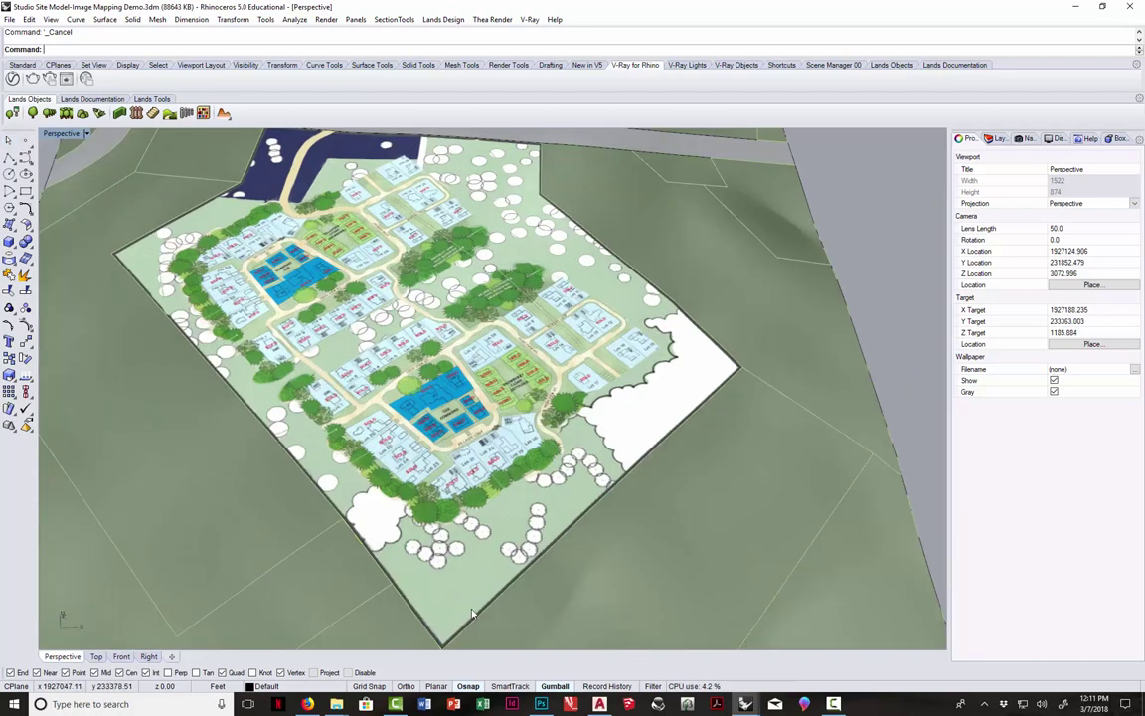
scroll(616, 395, "down", 2)
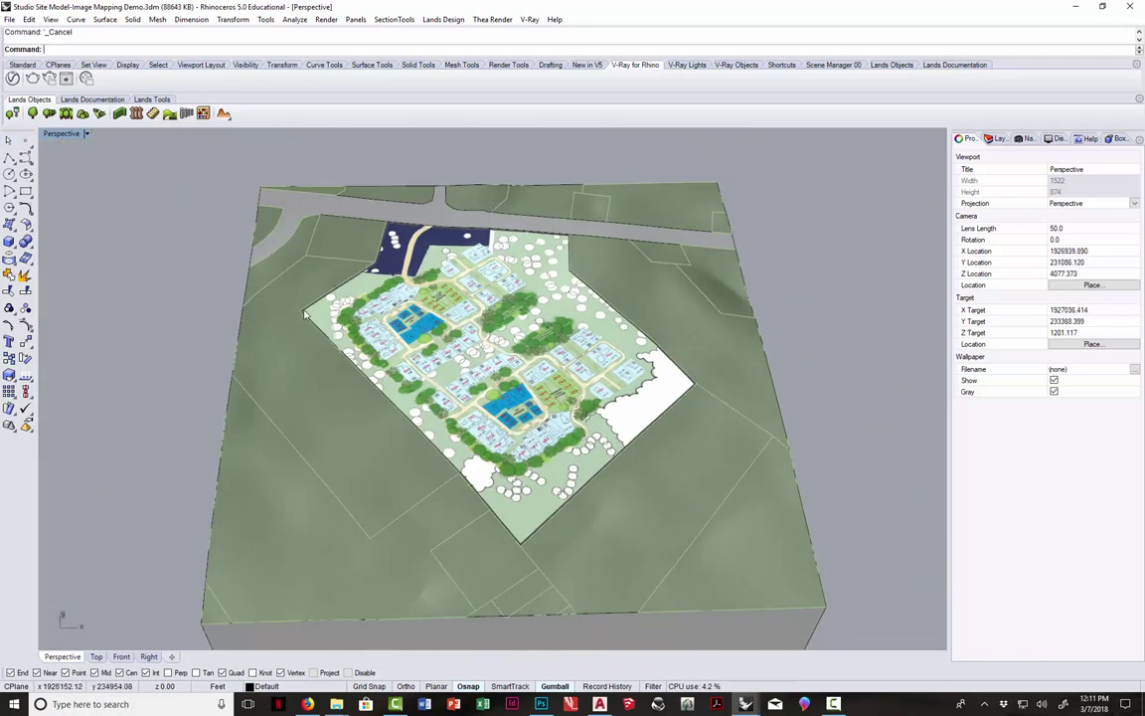
scroll(266, 284, "up", 3)
scroll(280, 305, "down", 1)
scroll(281, 304, "down", 4)
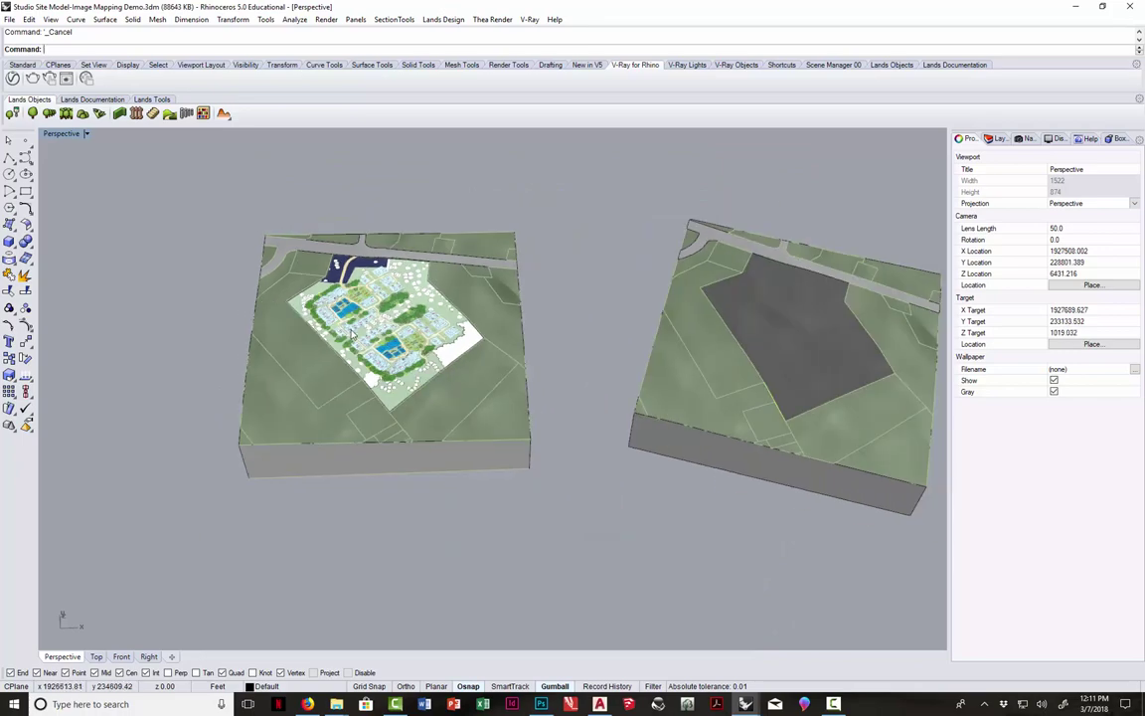
scroll(347, 305, "up", 4)
scroll(346, 305, "up", 2)
scroll(347, 305, "down", 5)
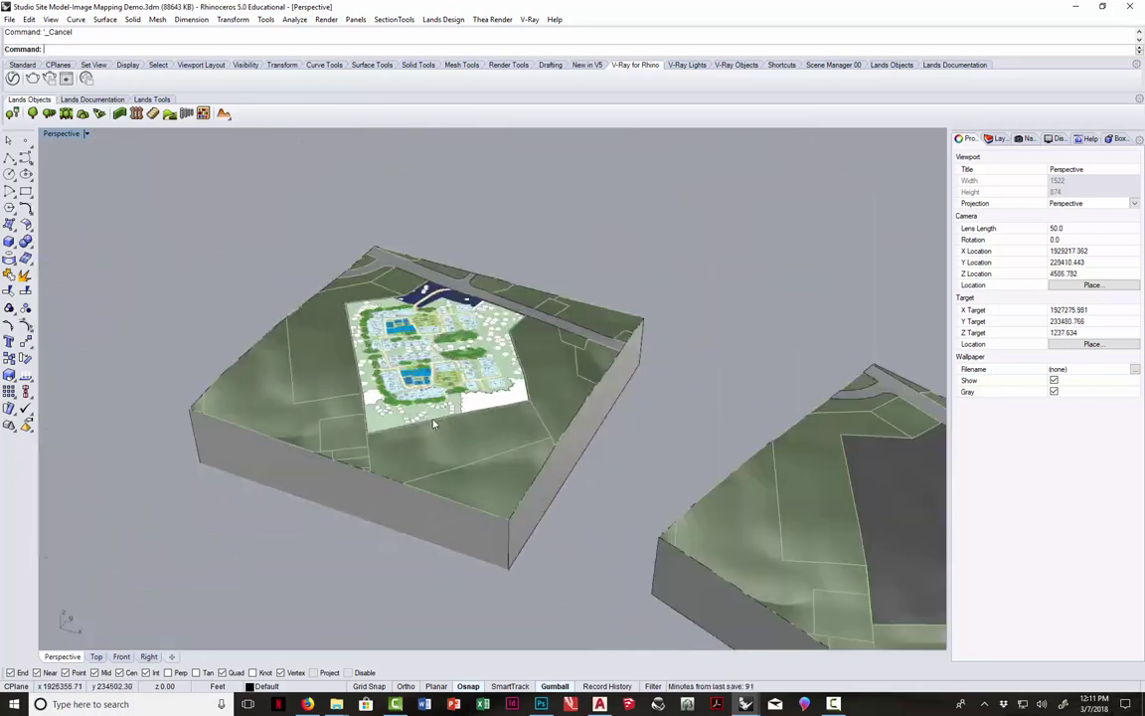
scroll(477, 428, "up", 3)
scroll(477, 428, "up", 1)
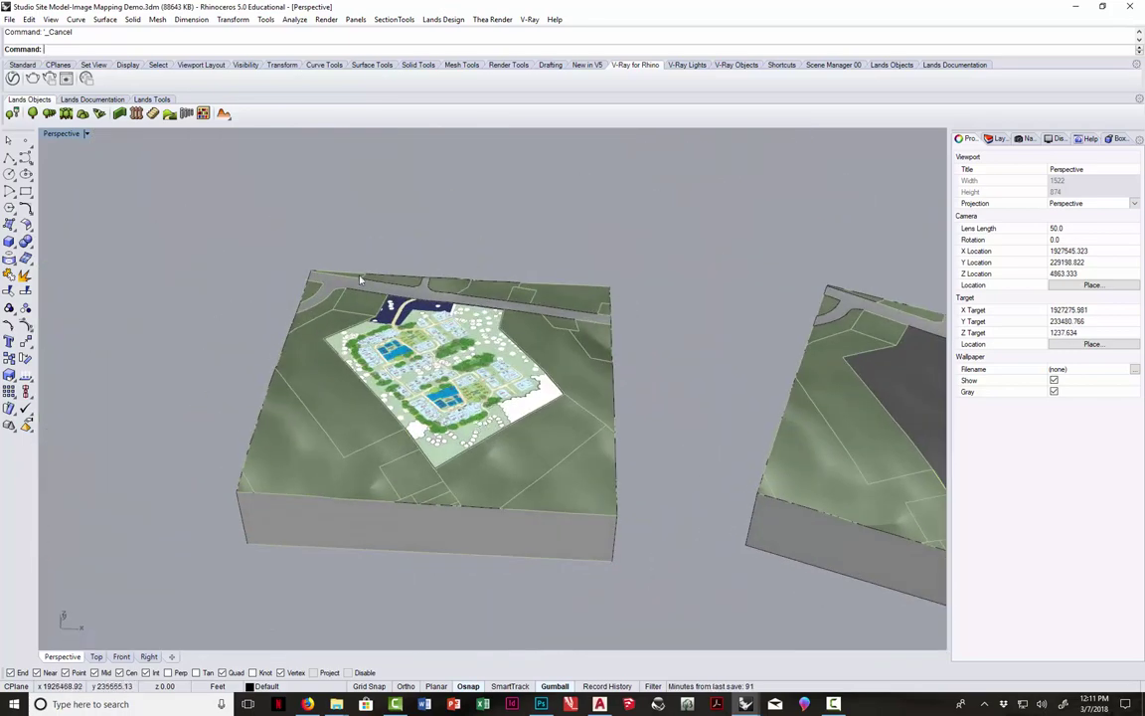
left_click(49, 79)
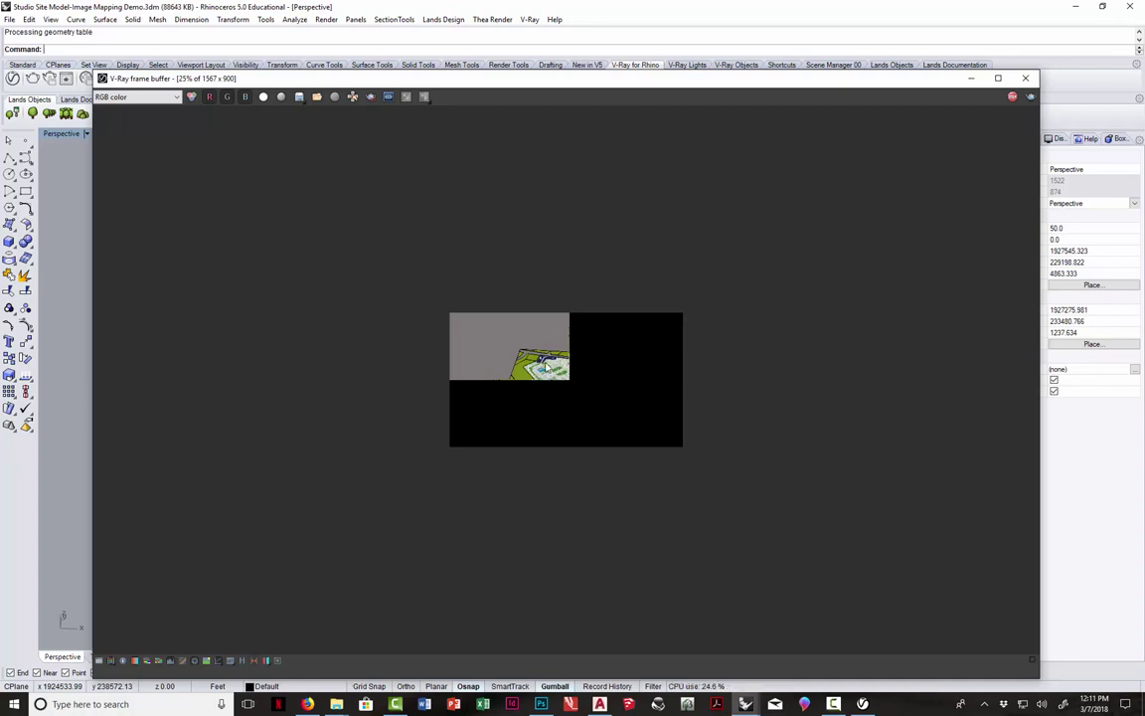
Inspect the finished render, then close the frame buffer and progress window
scroll(546, 342, "up", 2)
scroll(545, 367, "down", 2)
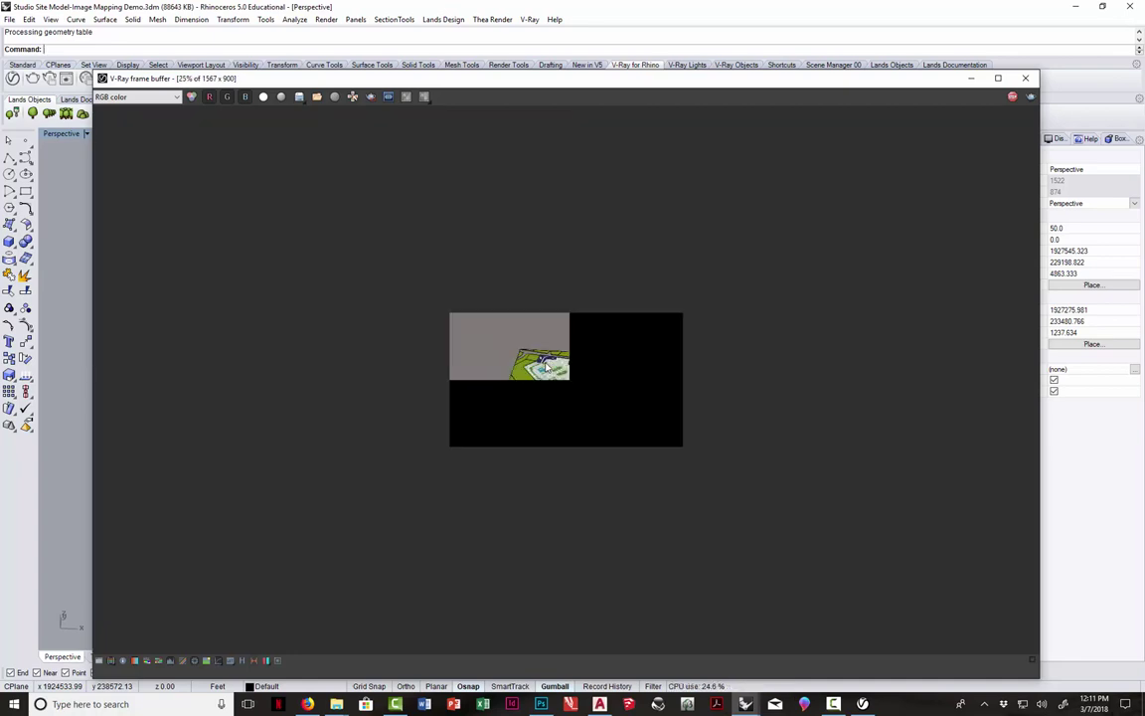
left_click(1025, 77)
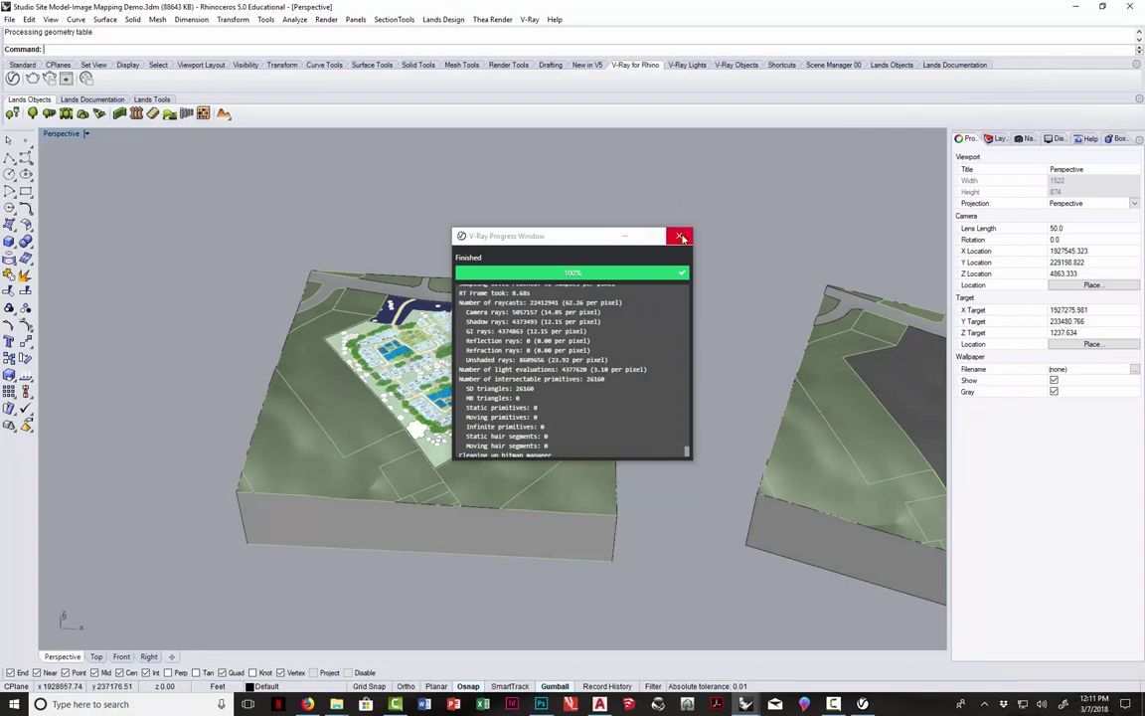
left_click(681, 235)
Dismiss the Lands Design message and orbit and zoom toward the right-hand site model
left_click(669, 308)
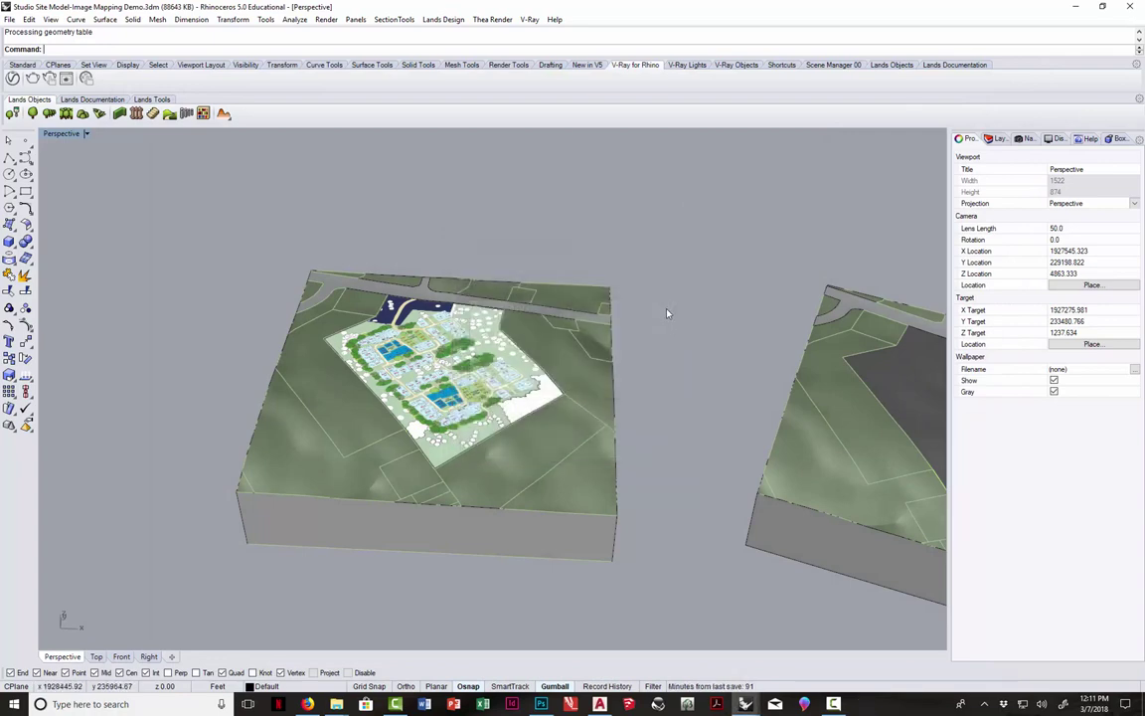
right_click_drag(400, 292, 433, 383)
scroll(461, 373, "down", 5)
scroll(434, 383, "up", 5)
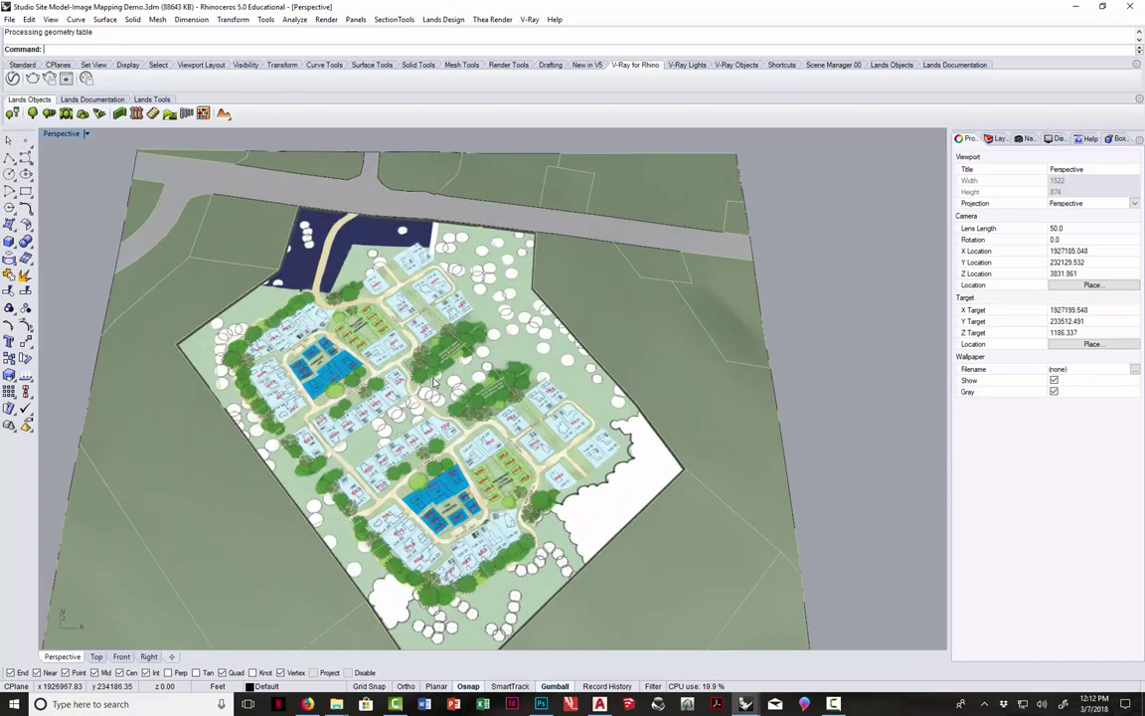
scroll(421, 358, "down", 3)
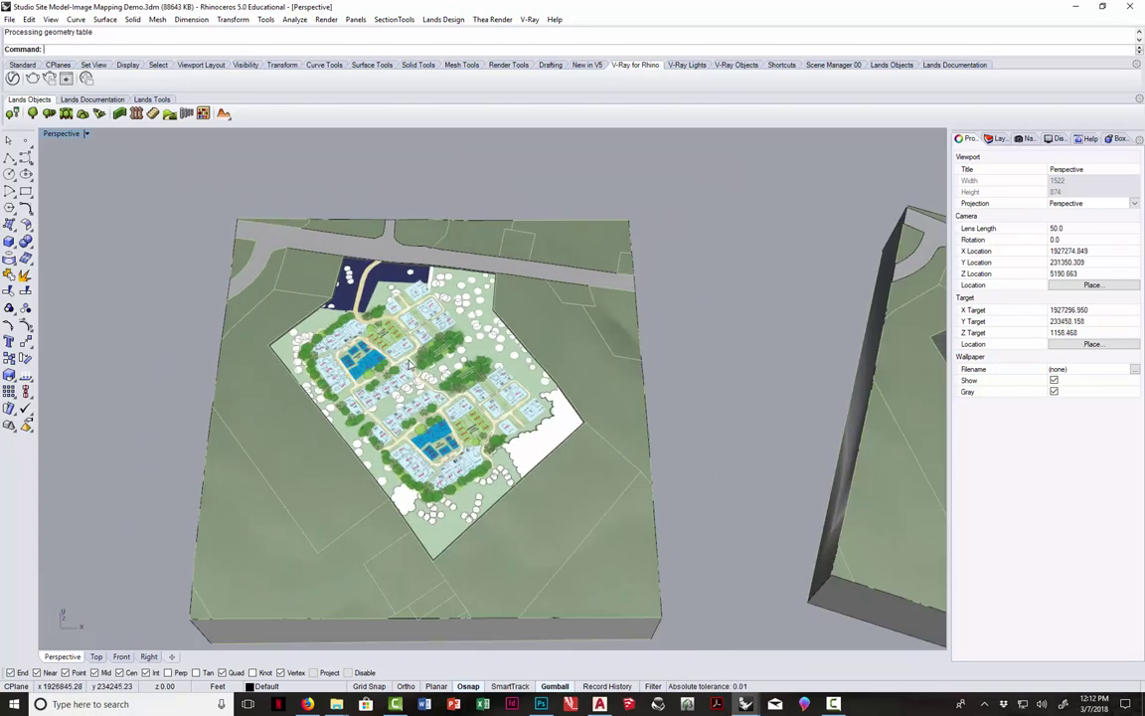
scroll(395, 353, "down", 2)
scroll(394, 353, "down", 2)
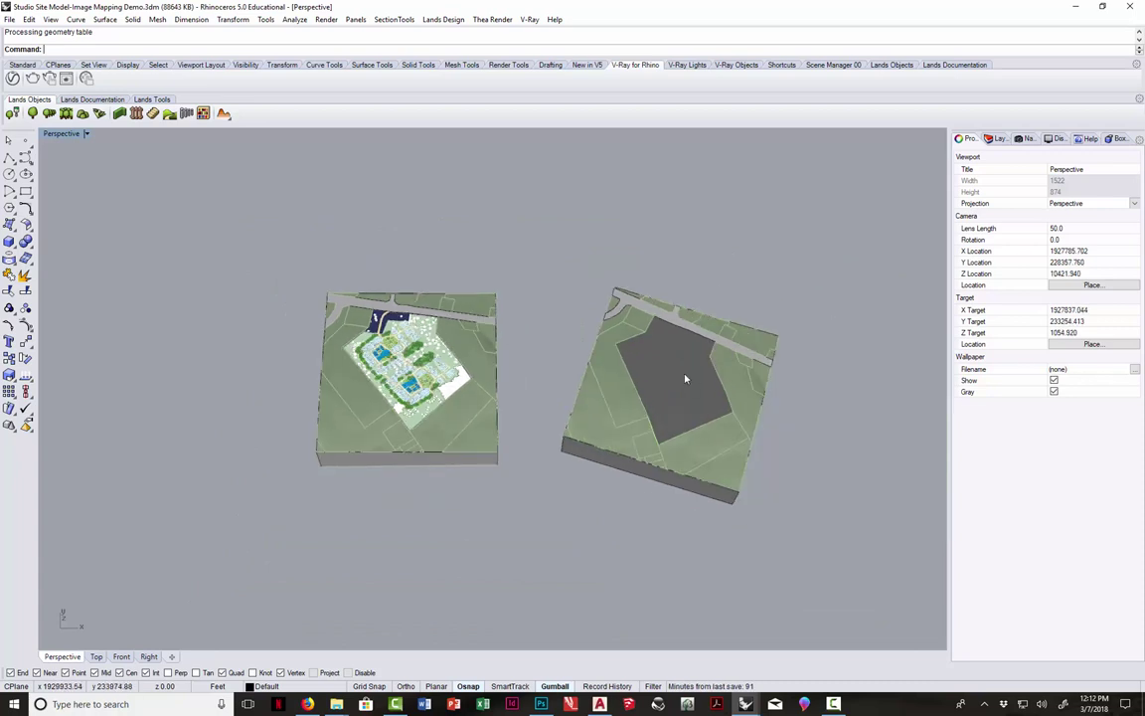
scroll(299, 288, "down", 3)
scroll(555, 358, "up", 5)
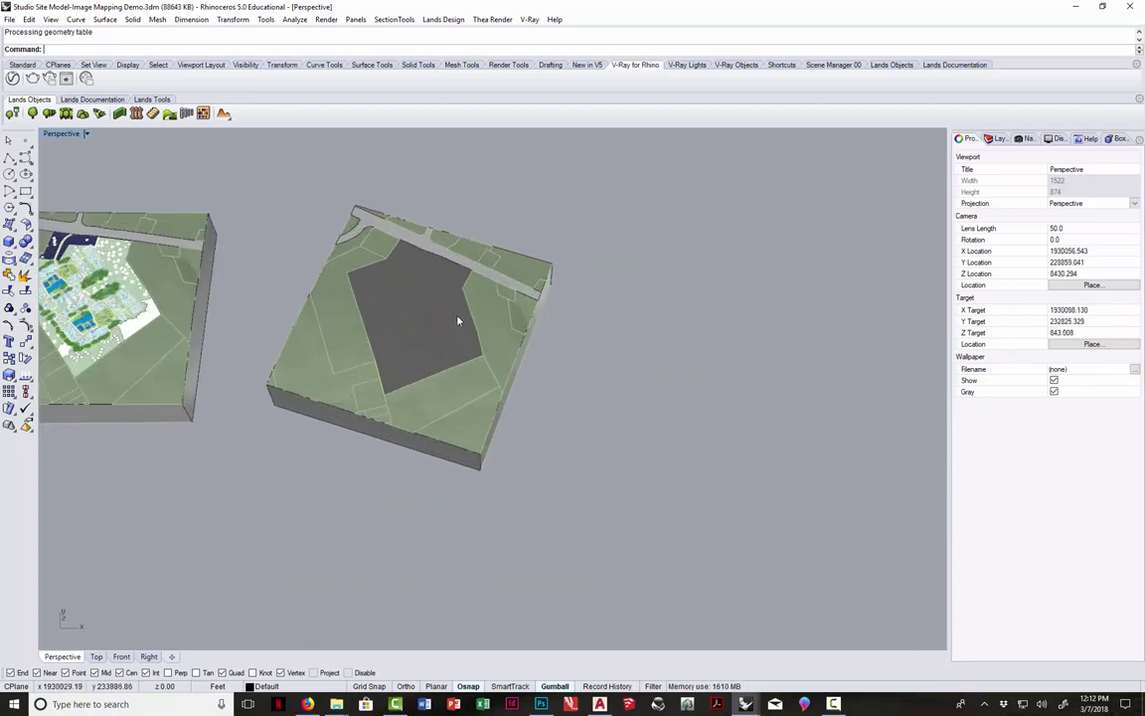
scroll(613, 388, "down", 5)
scroll(497, 338, "up", 4)
Apply Site_Plan_Image to the second model's selected site surface, then reorient the view squarer
left_click(459, 307)
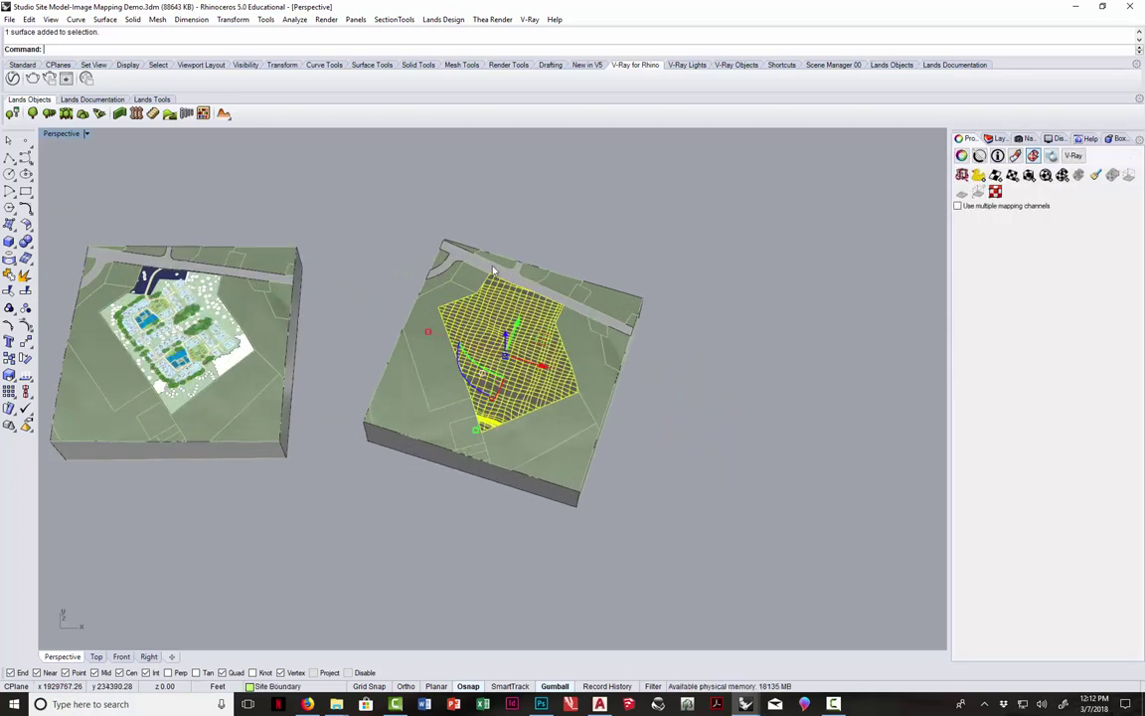
left_click(12, 78)
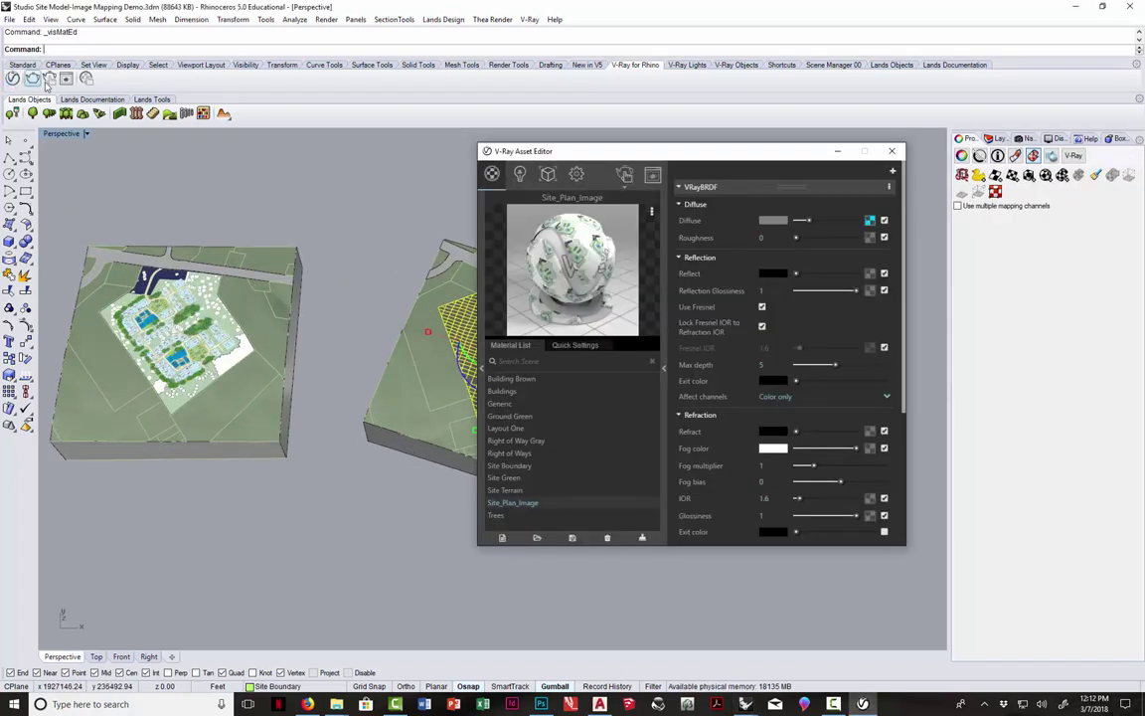
right_click(527, 504)
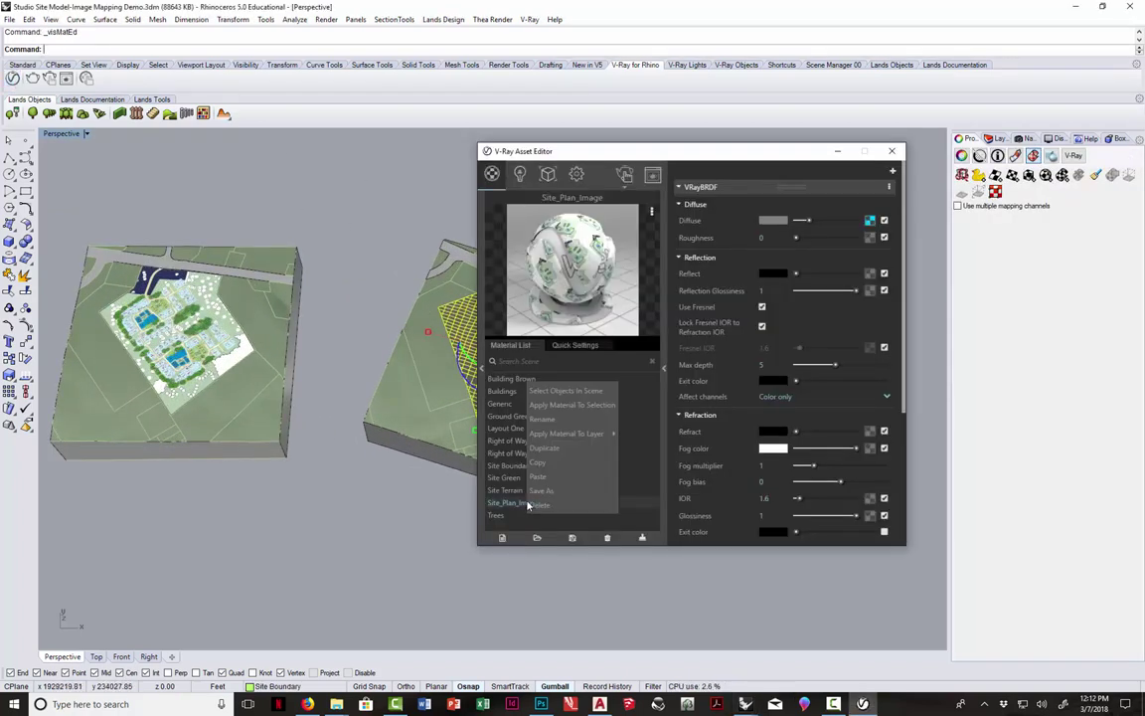
left_click(567, 404)
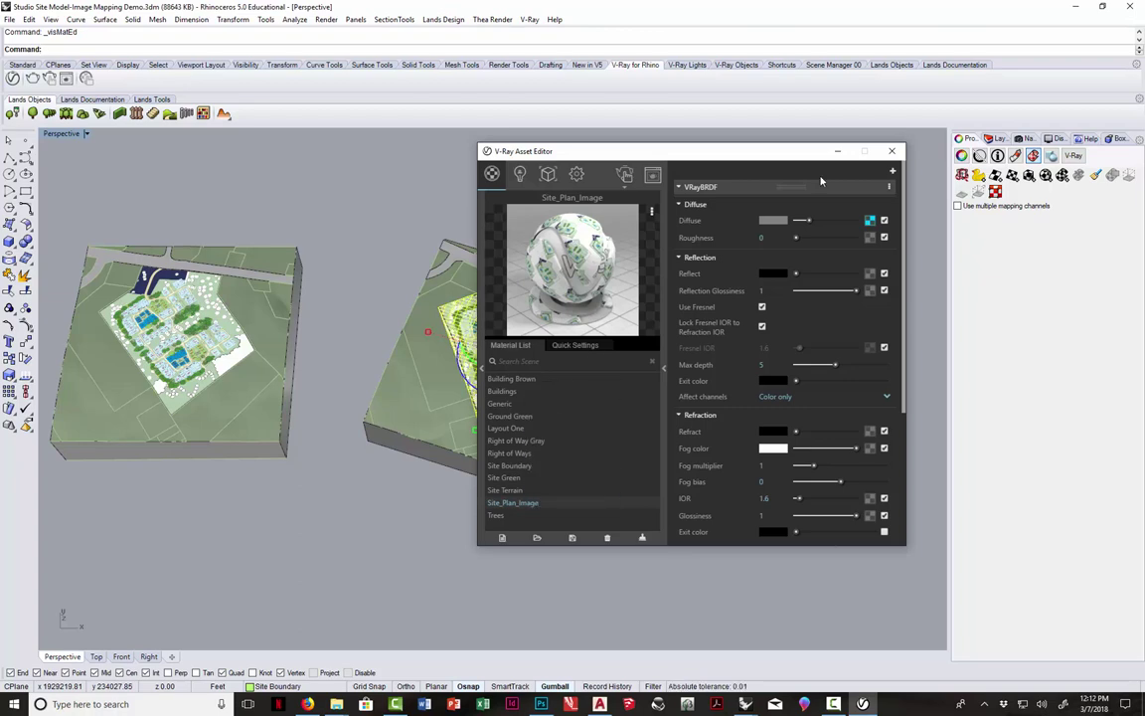
left_click(892, 151)
left_click(499, 225)
scroll(534, 299, "up", 5)
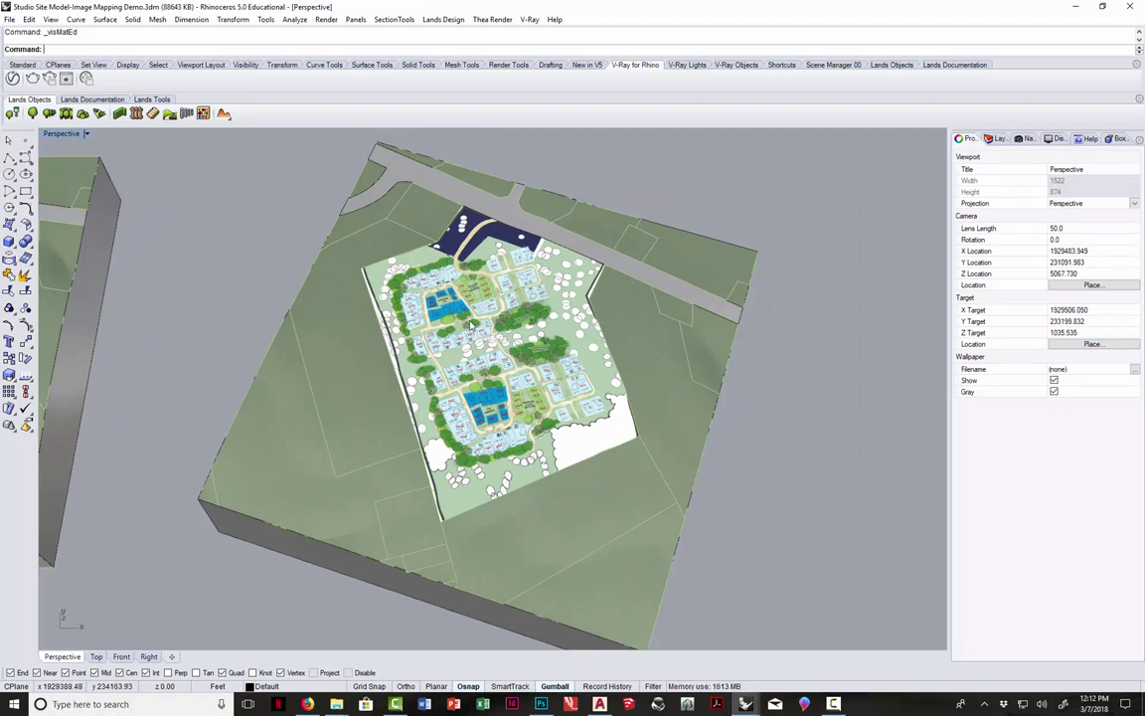
scroll(472, 323, "up", 4)
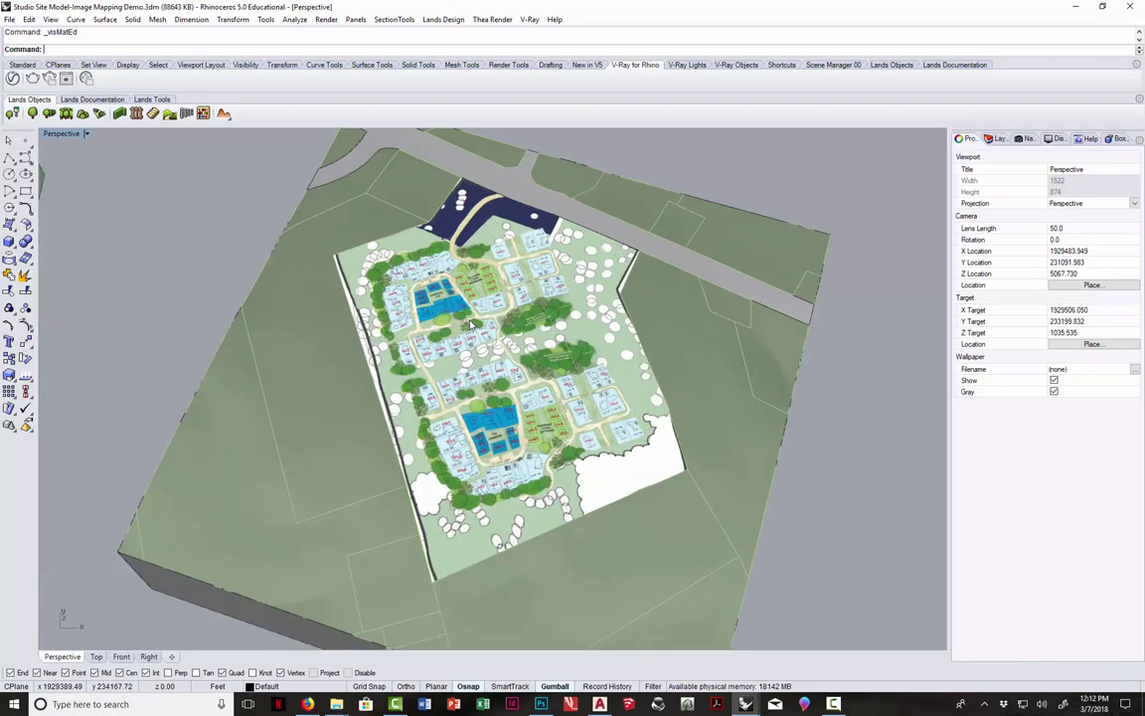
scroll(472, 323, "down", 2)
scroll(432, 343, "down", 3)
right_click_drag(432, 343, 477, 306)
Reselect the site surface and apply a planar mapping with BoundingBox, World and UV
left_click(524, 326)
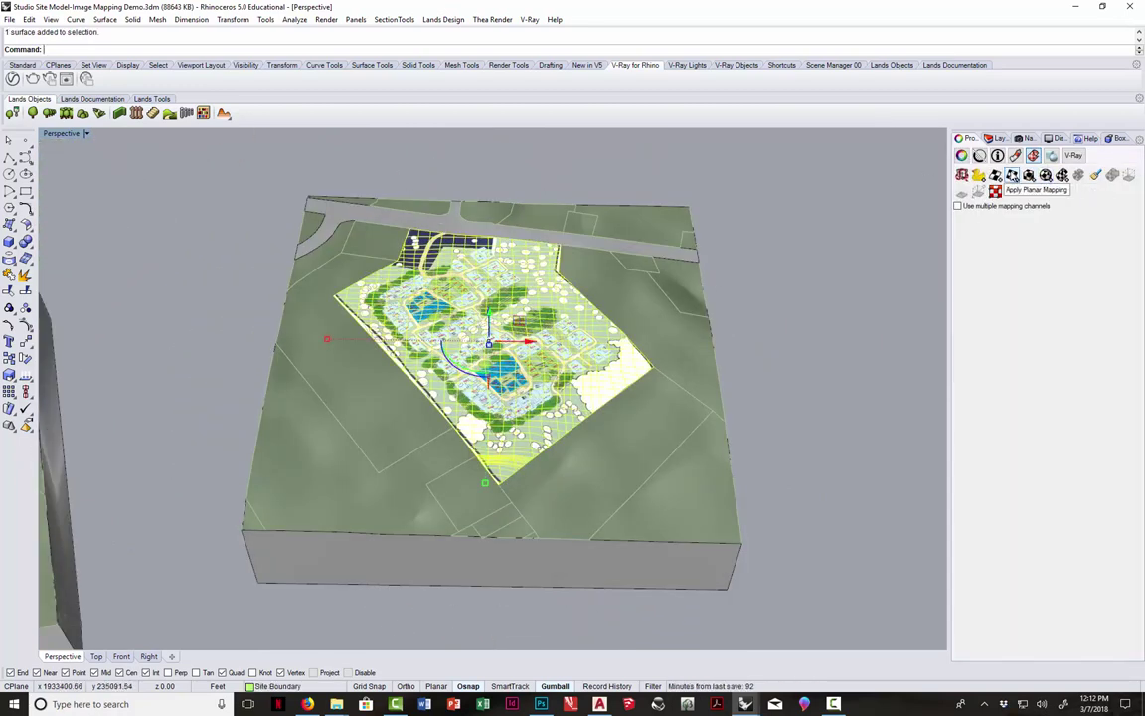
left_click(979, 175)
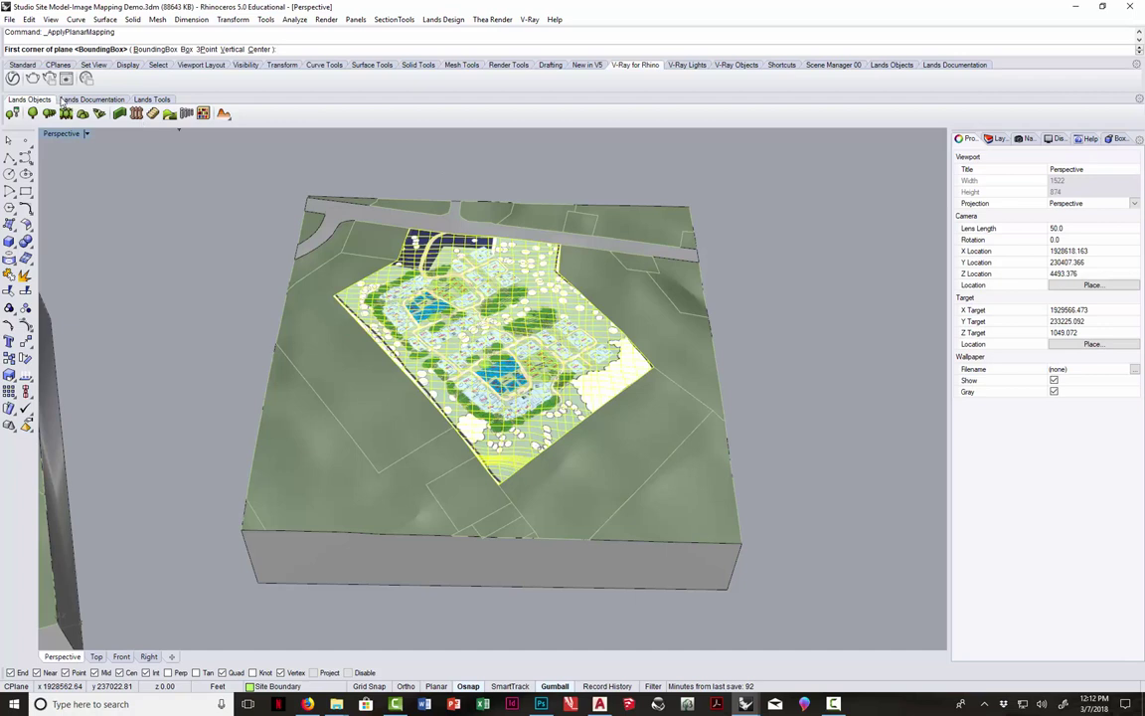
left_click(149, 50)
left_click(139, 49)
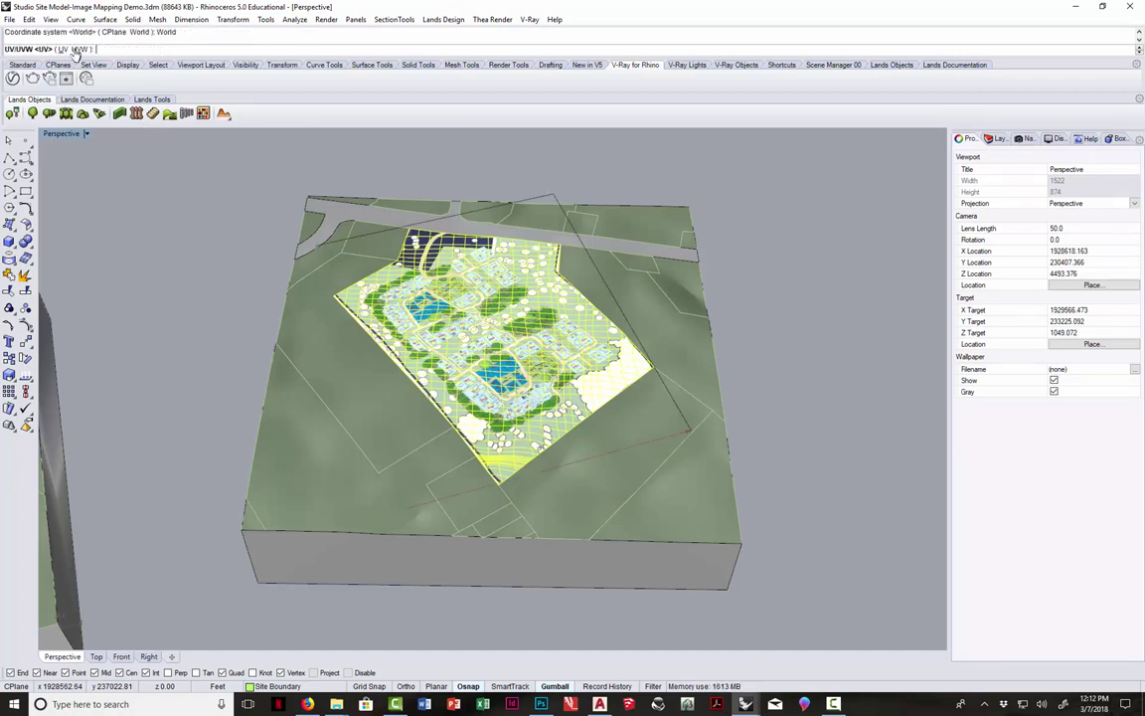
left_click(63, 49)
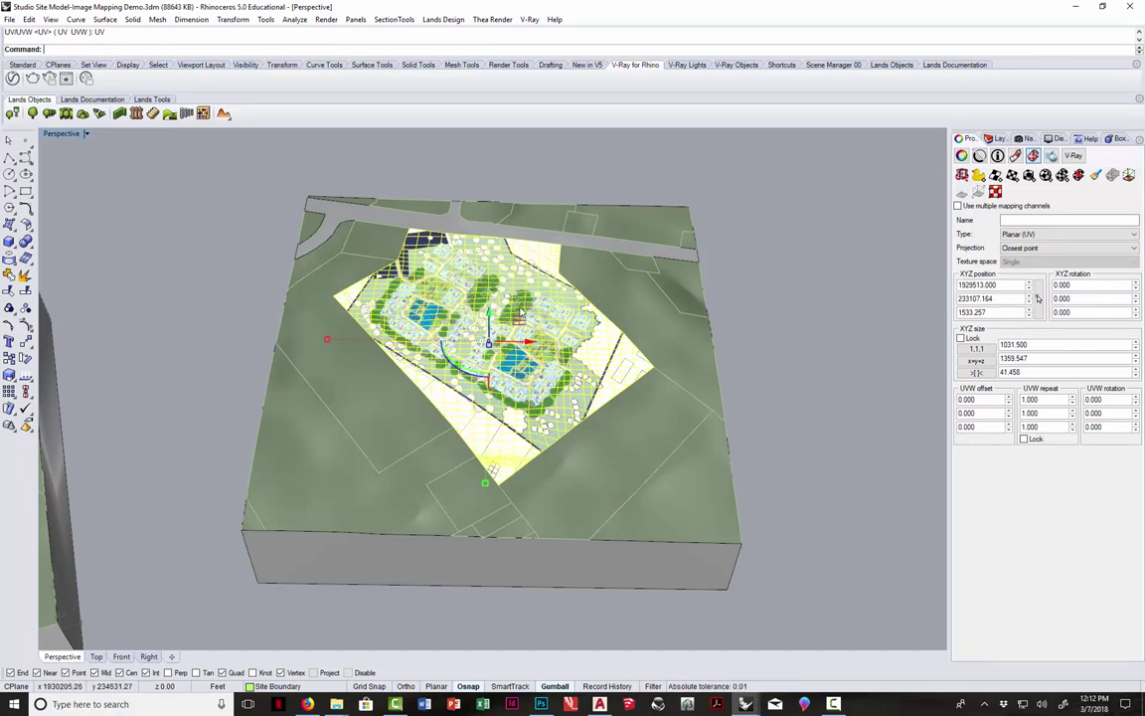
Orbit and zoom the Perspective view to inspect the re-projected site plan
right_click_drag(504, 323, 174, 296)
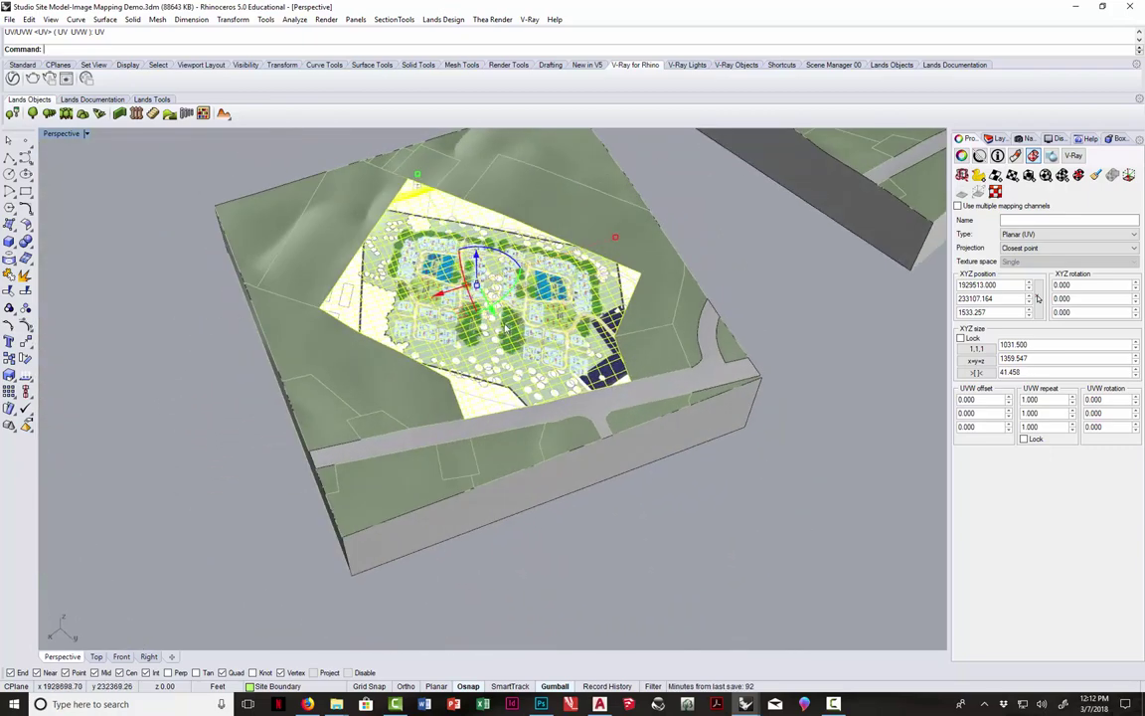
scroll(509, 285, "down", 5)
scroll(467, 301, "up", 8)
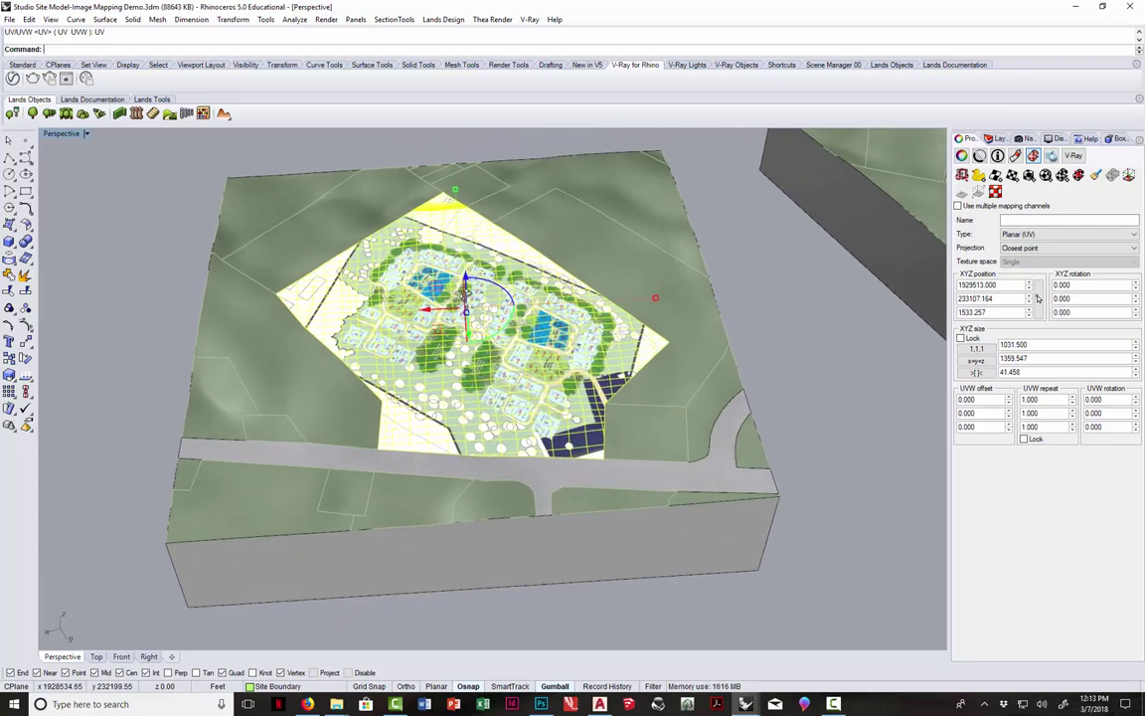
right_click_drag(696, 298, 944, 253)
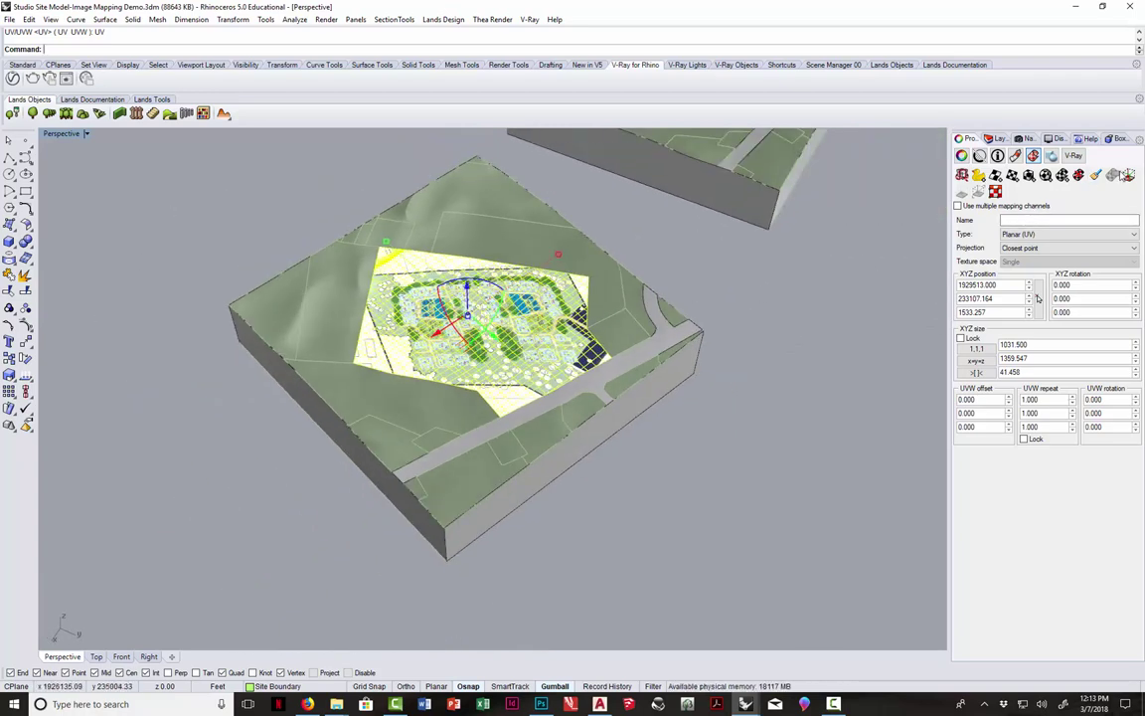
Show the mapping widget and rotate the mapping plane about 18.5° around Z
left_click(1129, 176)
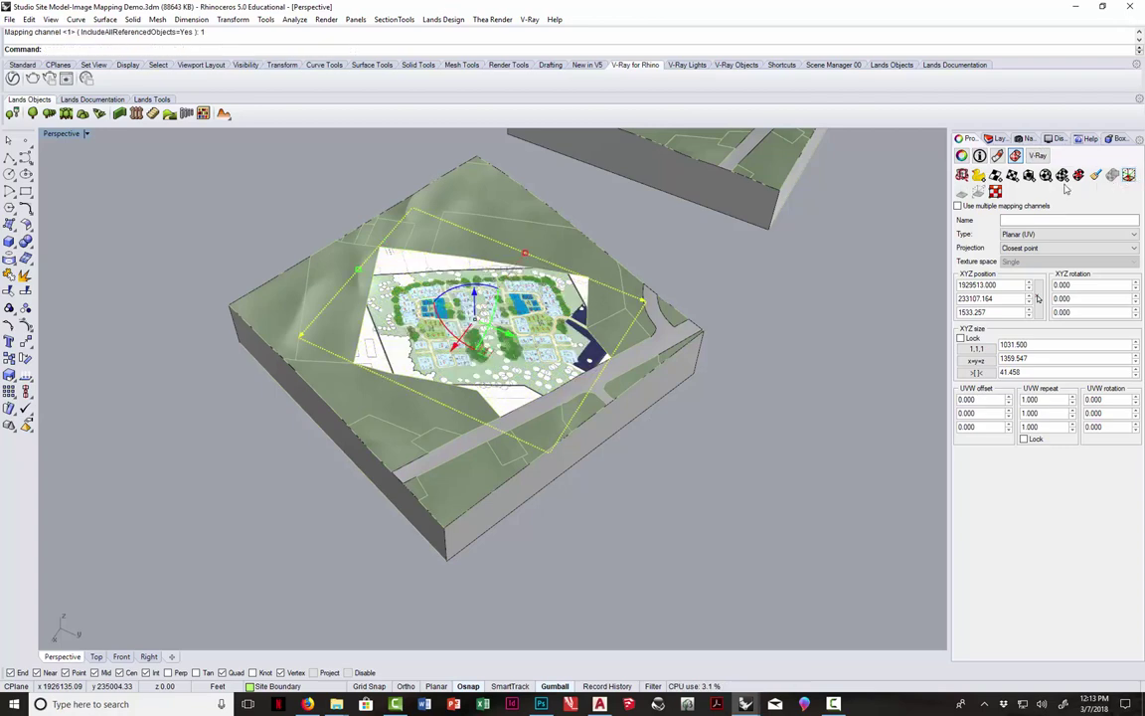
scroll(490, 300, "up", 3)
scroll(505, 307, "down", 4)
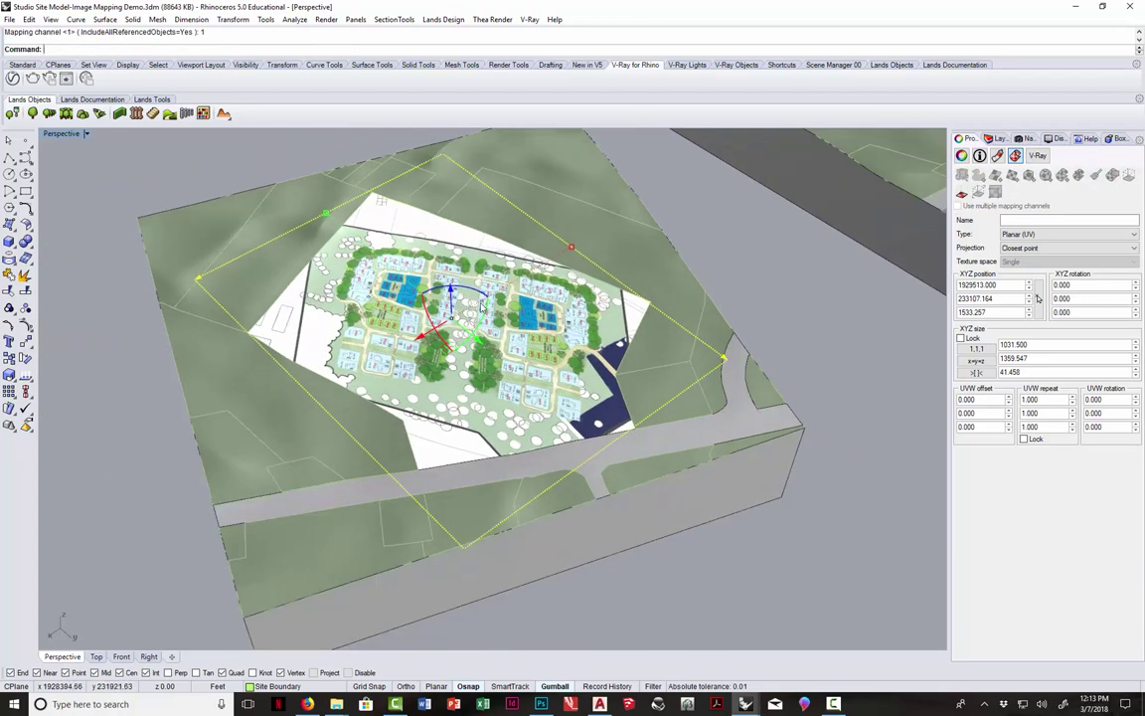
left_click_drag(468, 293, 445, 309)
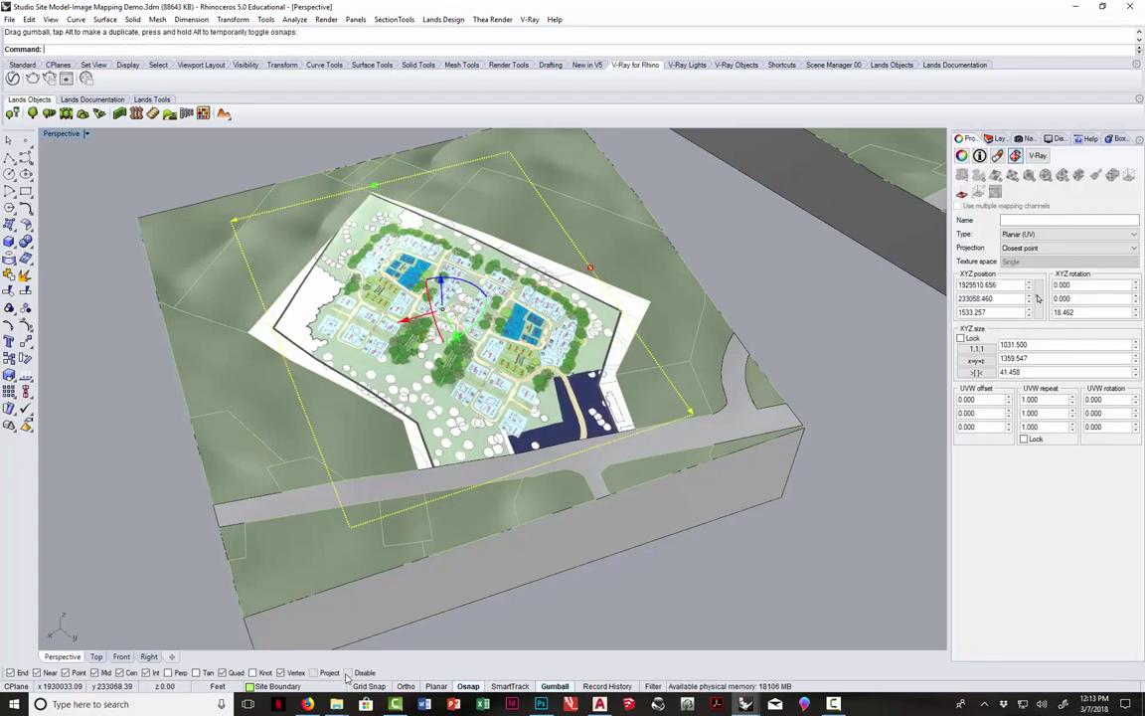
Disable Osnap, then stretch, shift and slightly shrink the mapped plan with the gumball
left_click(361, 673)
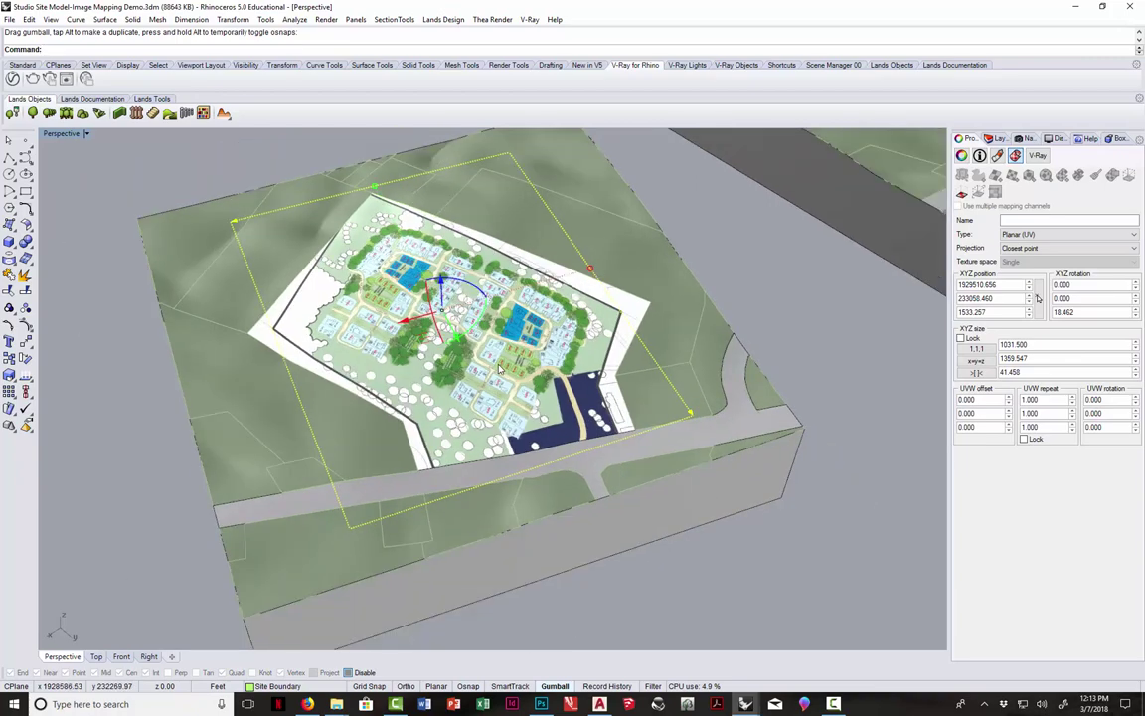
right_click_drag(500, 369, 596, 274)
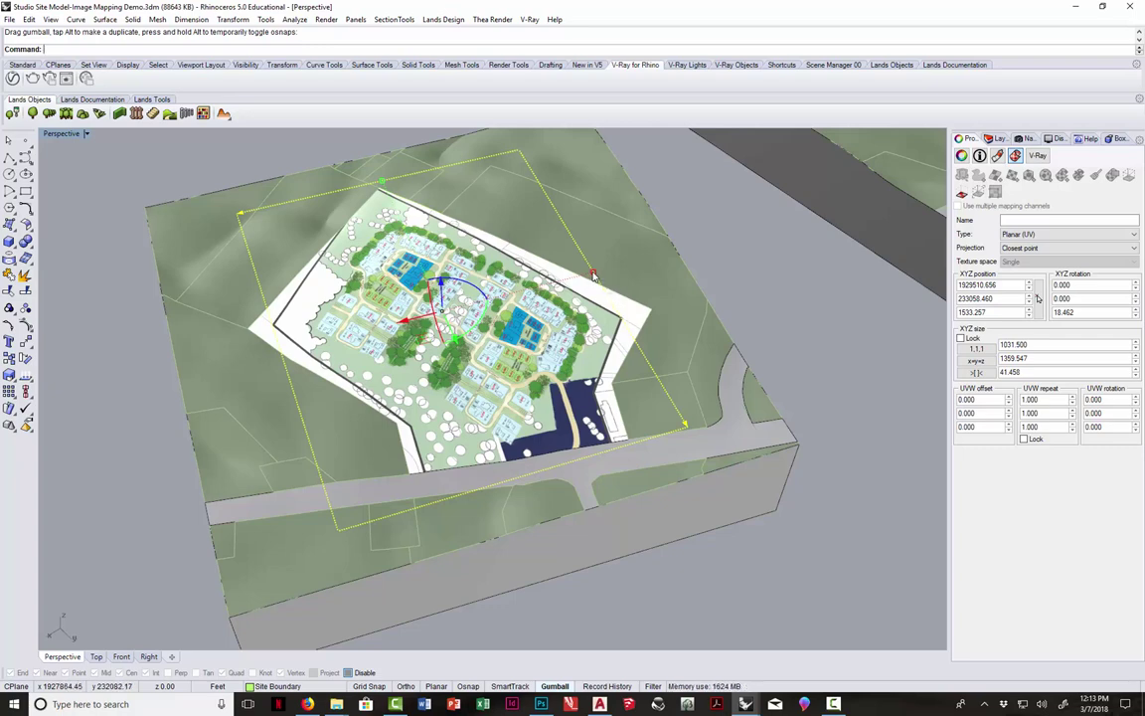
left_click_drag(593, 275, 615, 270)
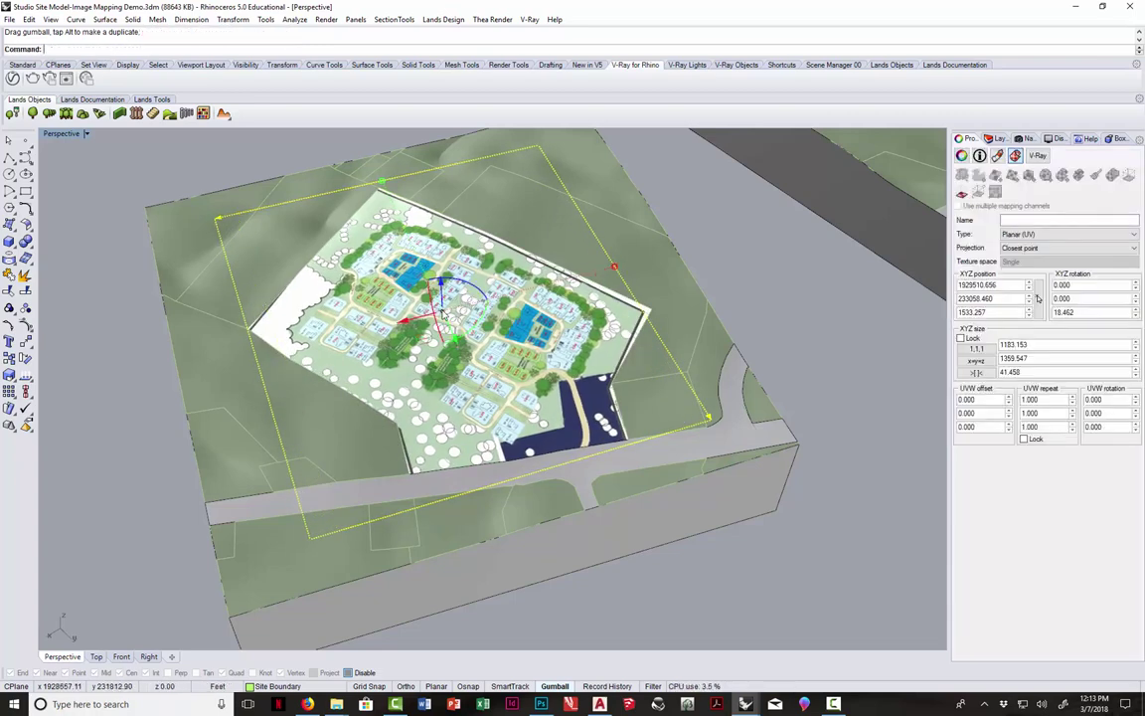
left_click_drag(402, 283, 444, 310)
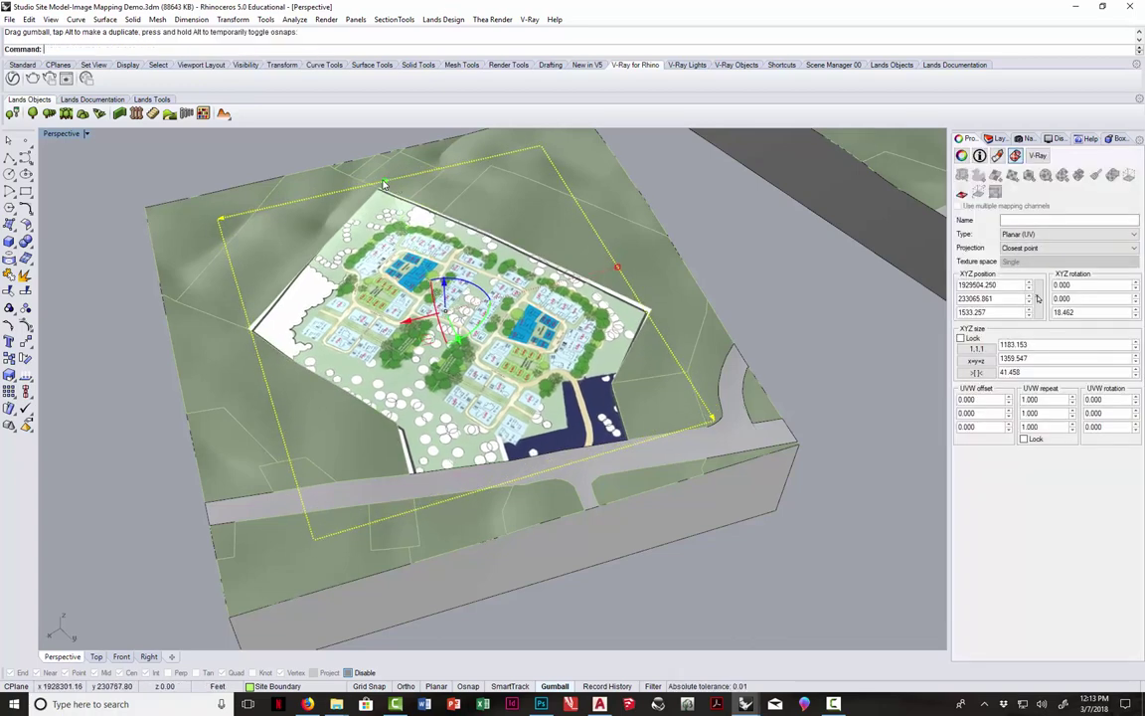
left_click_drag(384, 184, 387, 189)
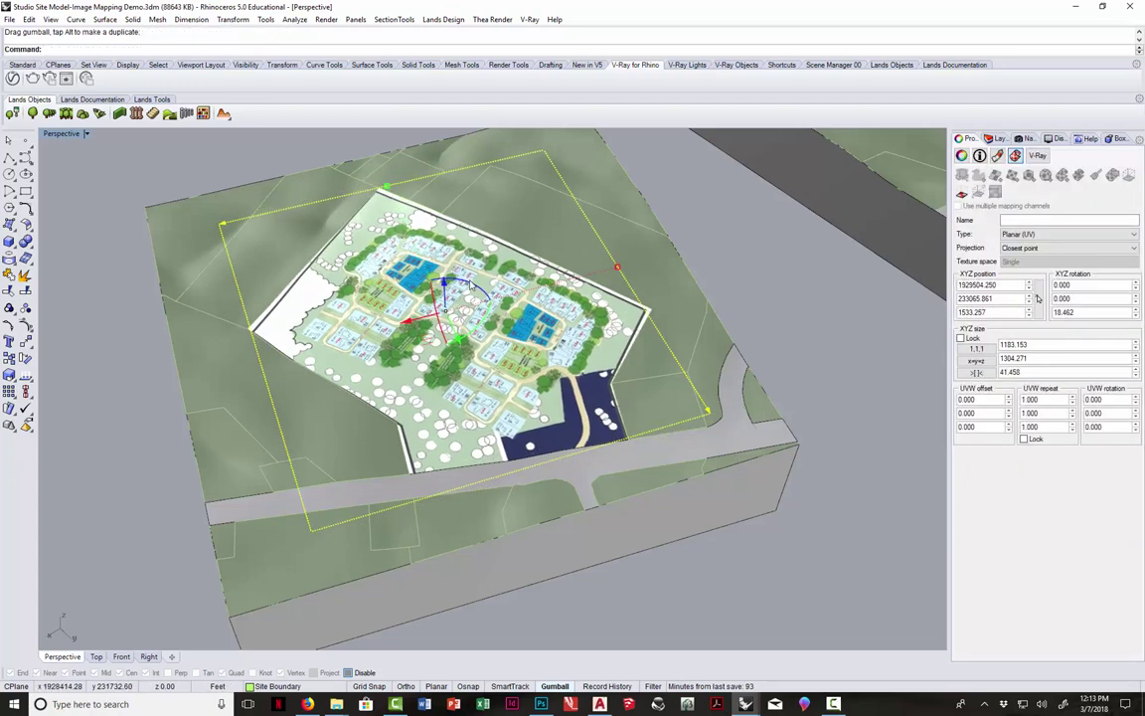
Fine-tune the mapping rotation to 19.090° and enlarge it to 1230.985 × 1333.347 to cover the boundary
left_click_drag(445, 283, 471, 286)
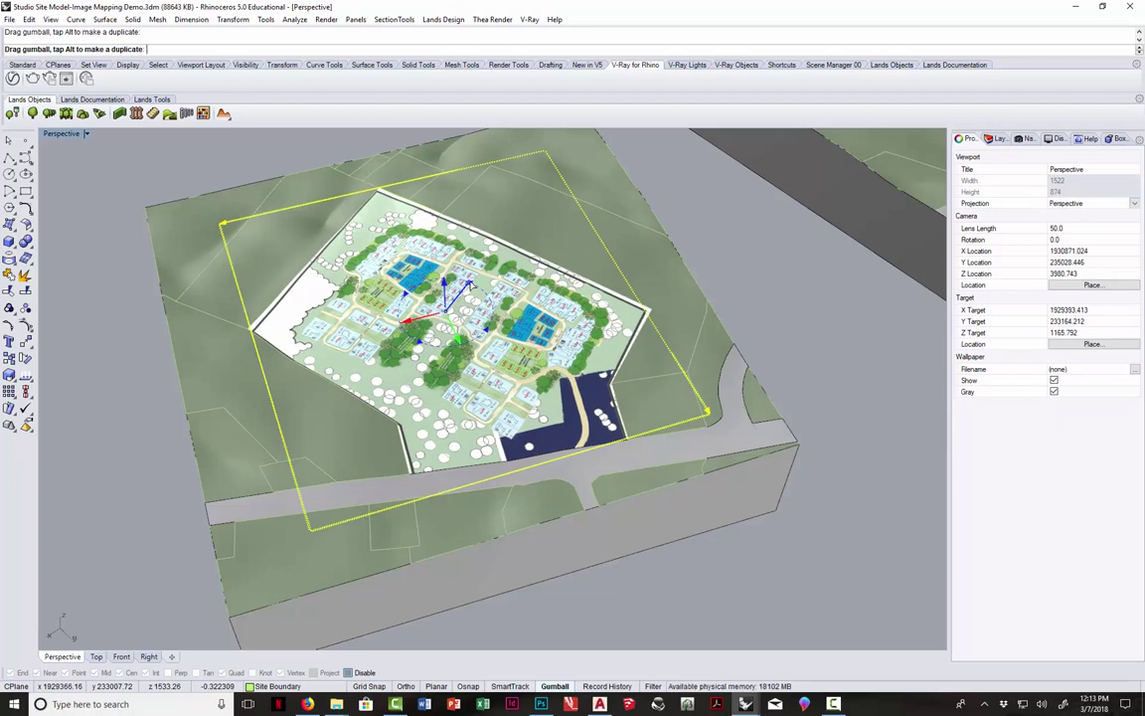
left_click_drag(473, 286, 474, 287)
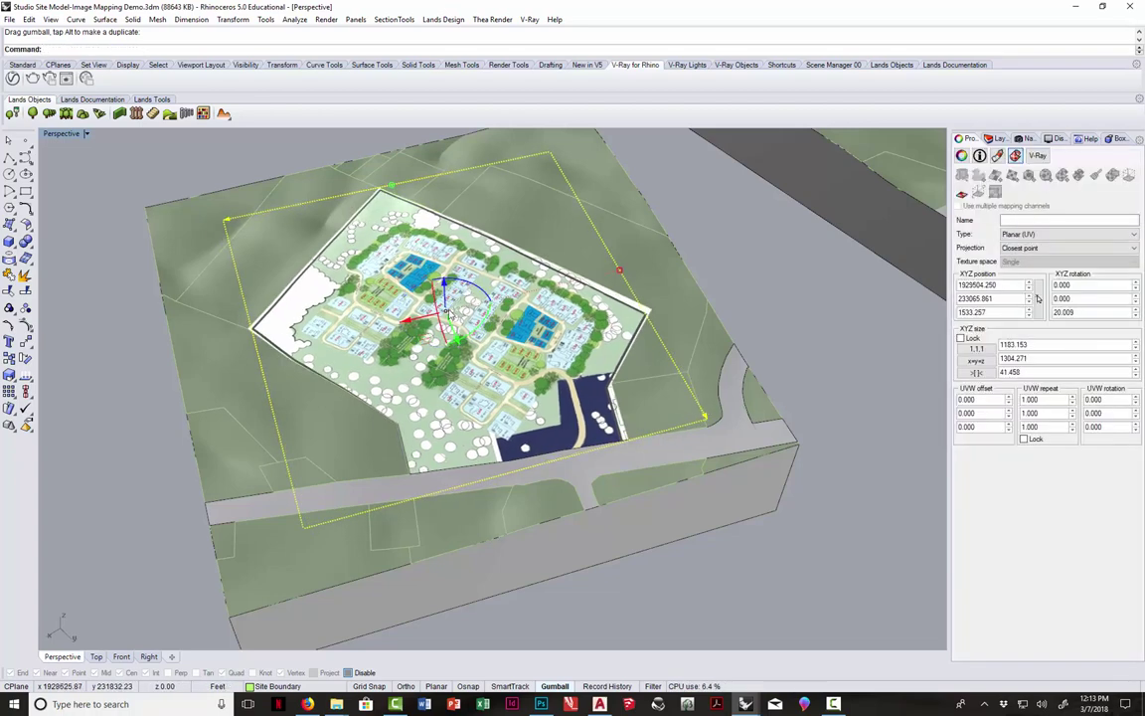
mouse_move(450, 310)
left_mouse_down()
mouse_move(442, 353)
mouse_move(450, 308)
left_mouse_up()
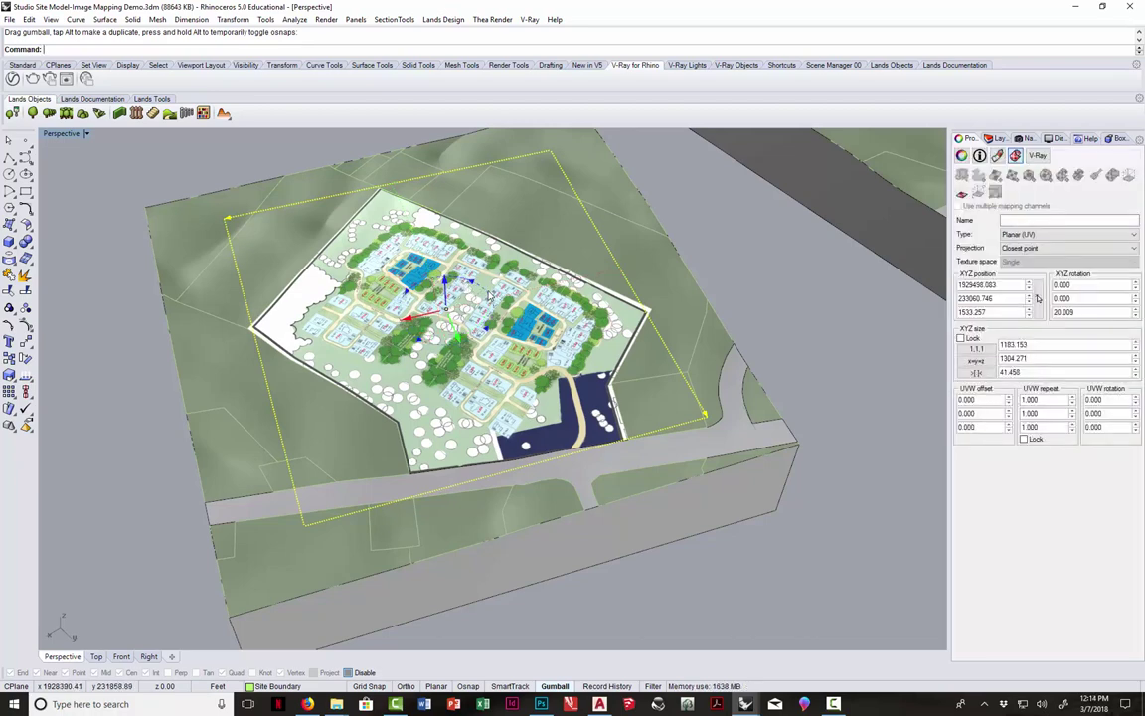
left_click_drag(489, 294, 489, 295)
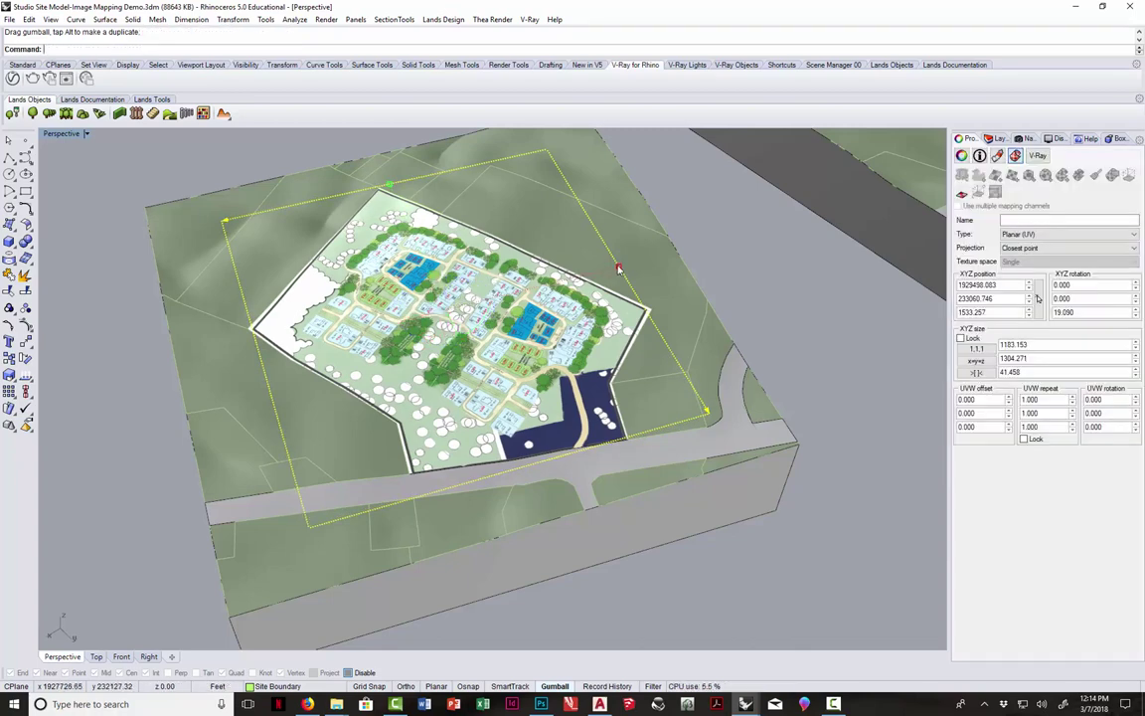
left_click_drag(618, 268, 622, 266, "shift")
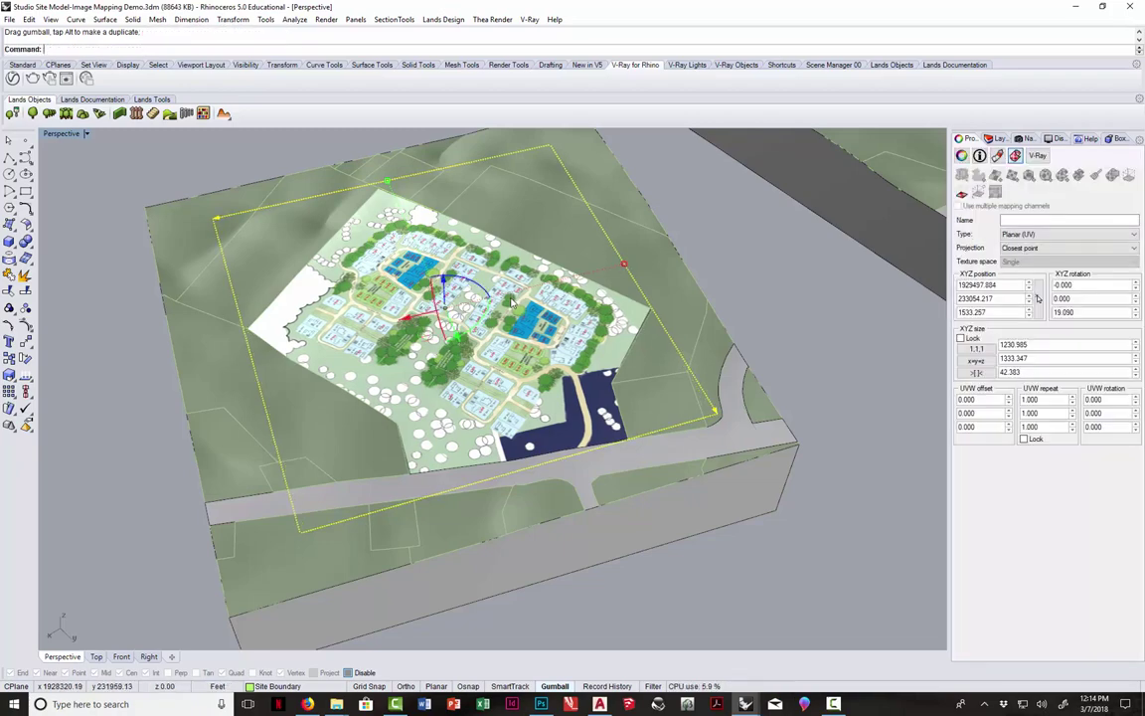
right_click_drag(512, 304, 511, 335)
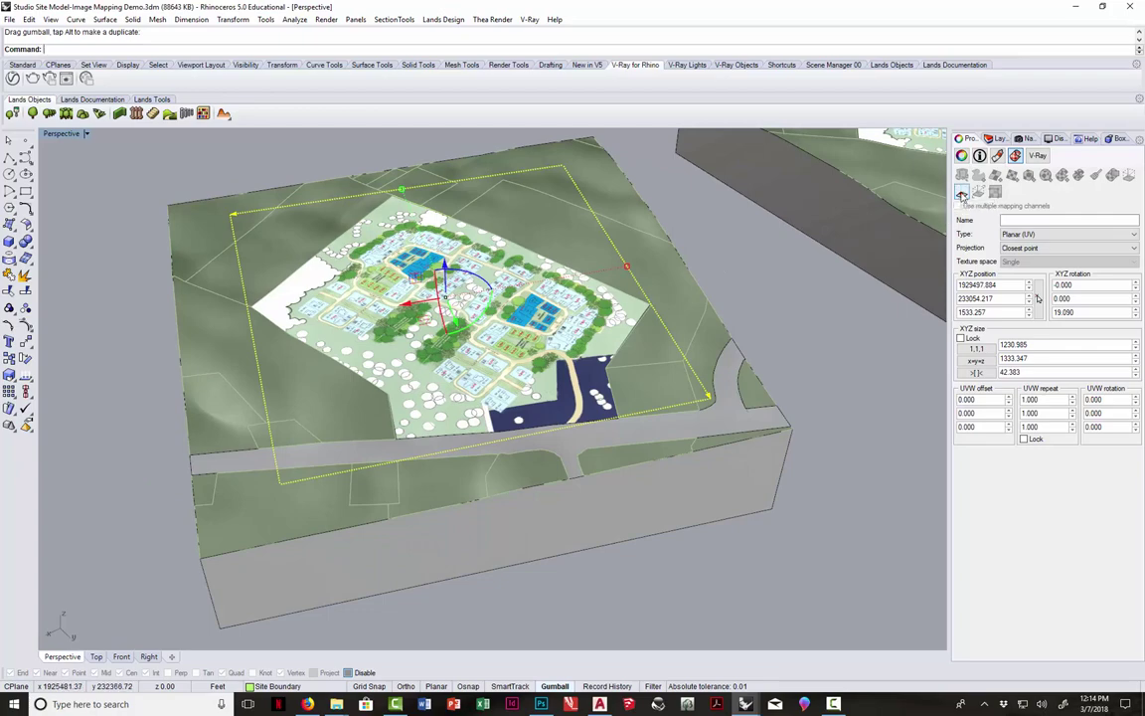
Turn off the mapping widget and orbit and zoom until both masterplan-textured blocks sit side by side
key("Escape")
right_click_drag(590, 324, 657, 315)
scroll(658, 315, "down", 5)
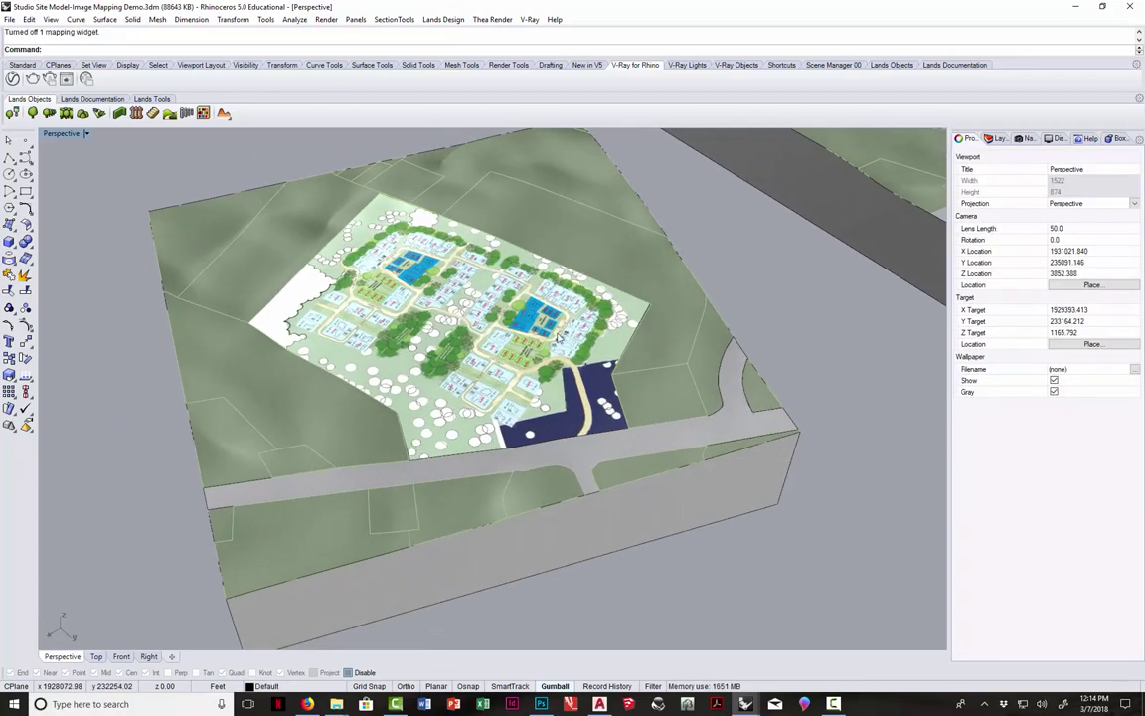
right_click_drag(431, 348, 348, 340)
scroll(348, 340, "down", 3)
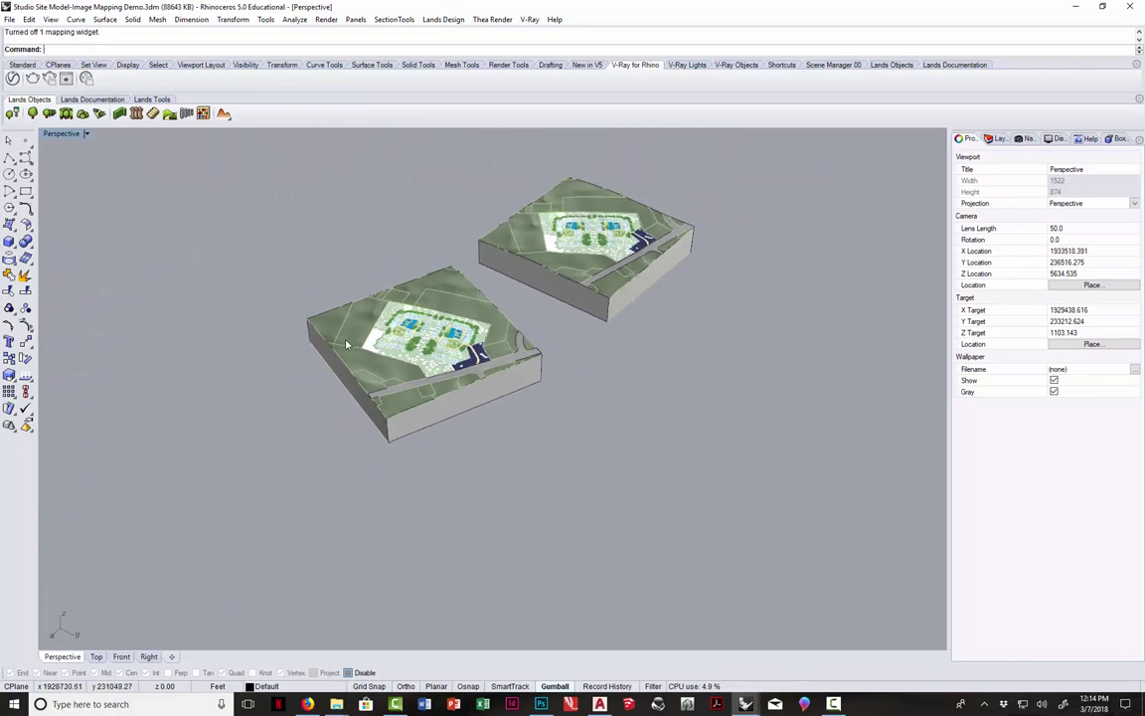
scroll(450, 314, "up", 3)
scroll(449, 314, "up", 2)
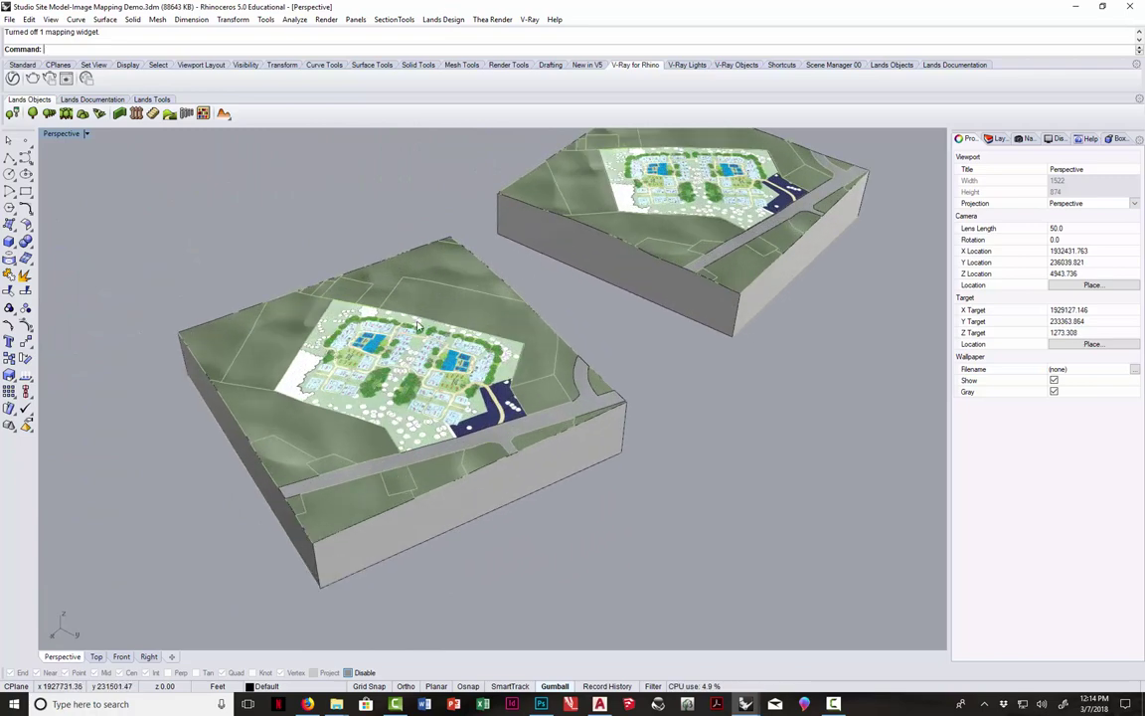
scroll(418, 326, "down", 3)
scroll(434, 331, "up", 1)
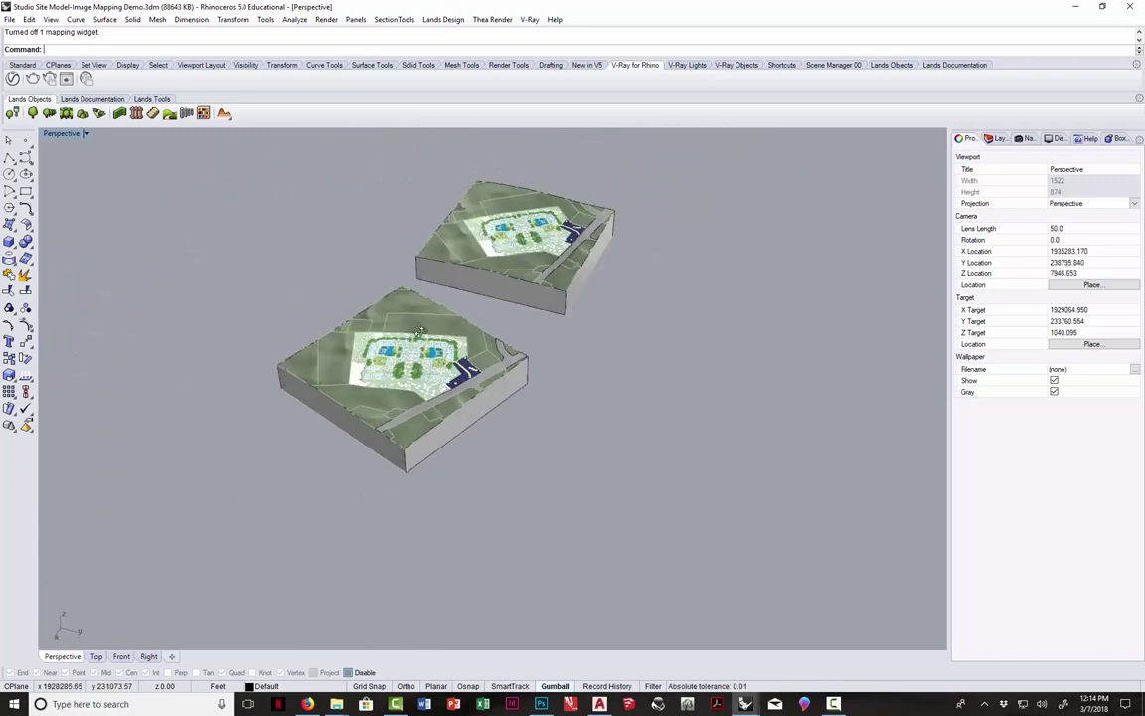
right_click_drag(434, 331, 573, 310)
scroll(574, 310, "down", 2)
scroll(570, 428, "up", 3)
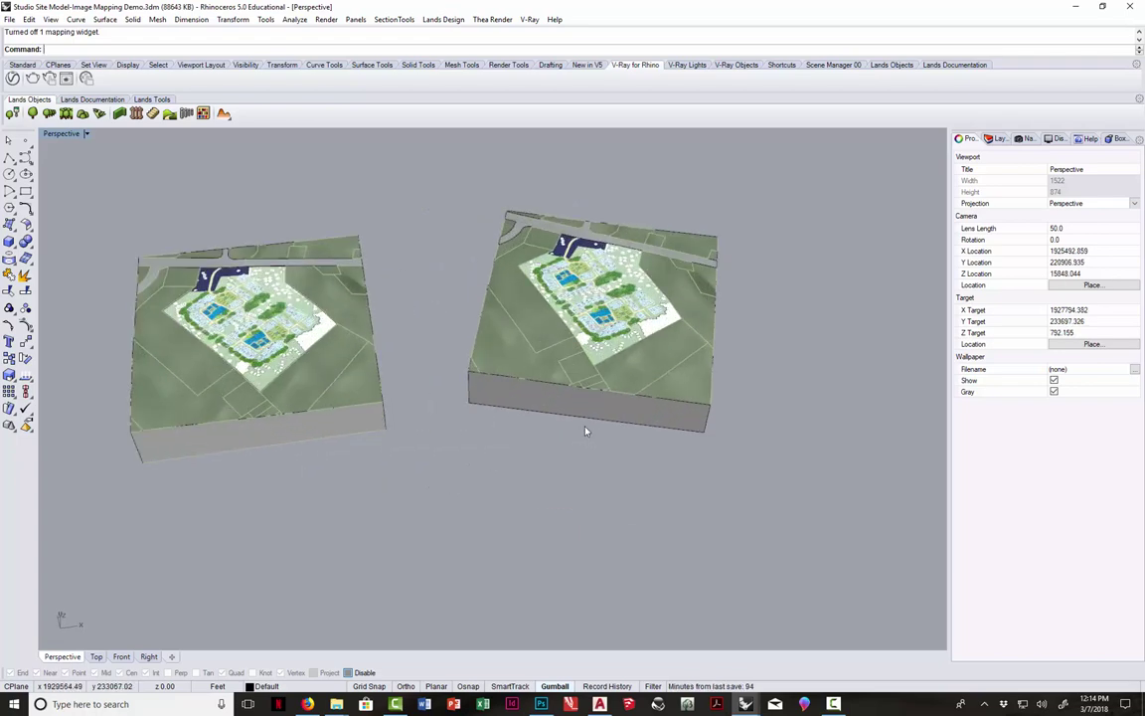
right_click_drag(570, 429, 610, 410)
scroll(611, 409, "down", 2)
scroll(477, 463, "up", 5)
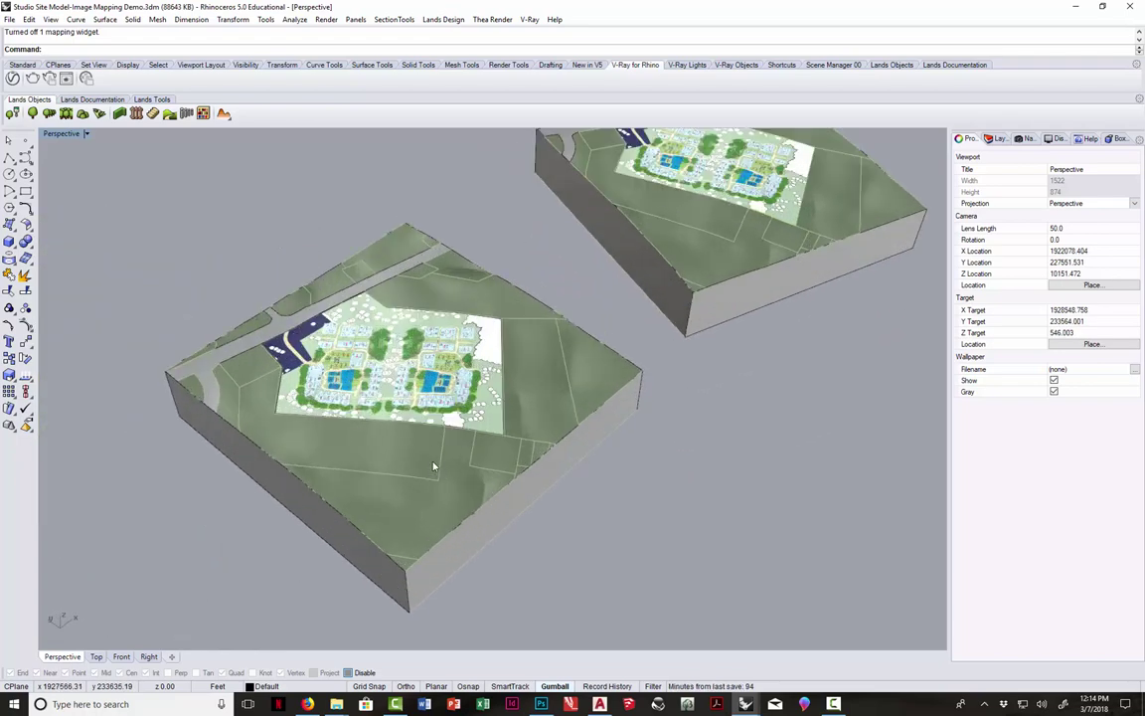
Turn on the Buildings layer and make Planting the current layer
left_click(998, 139)
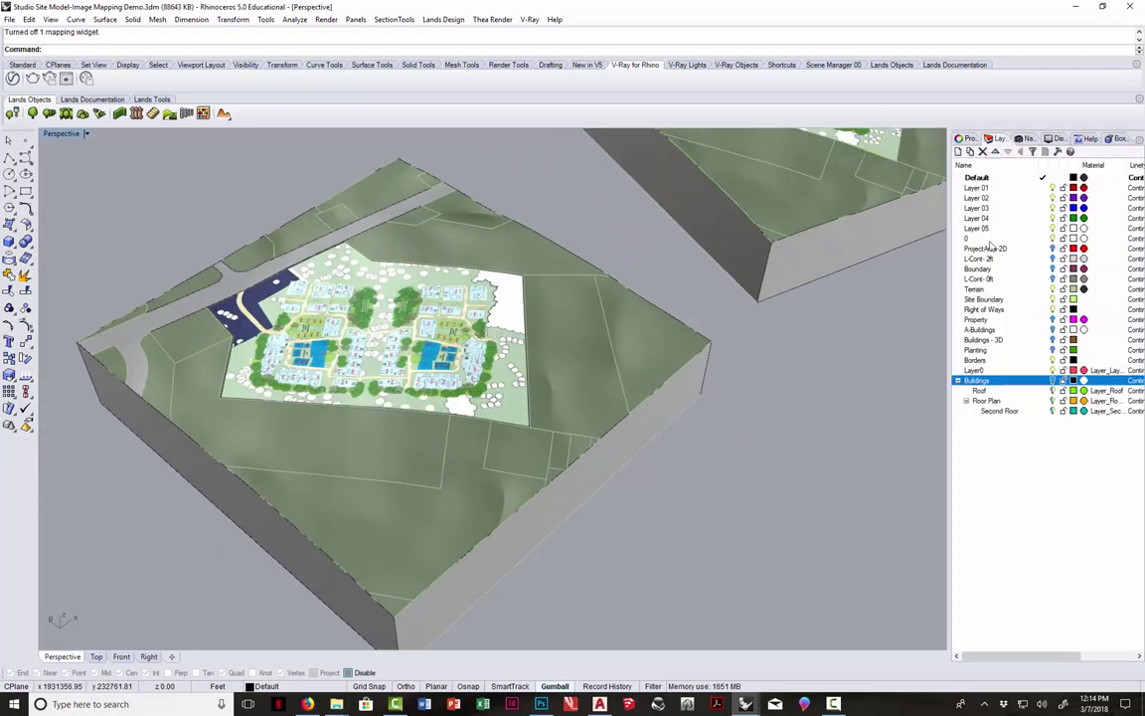
left_click(1053, 380)
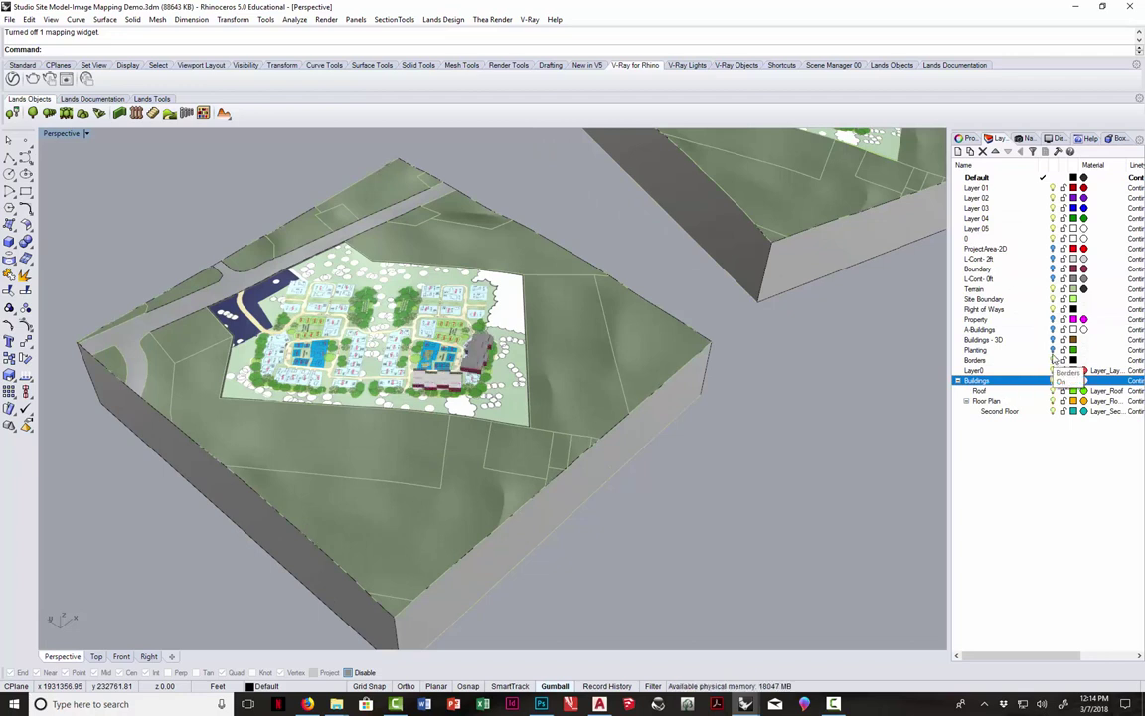
left_click(979, 351)
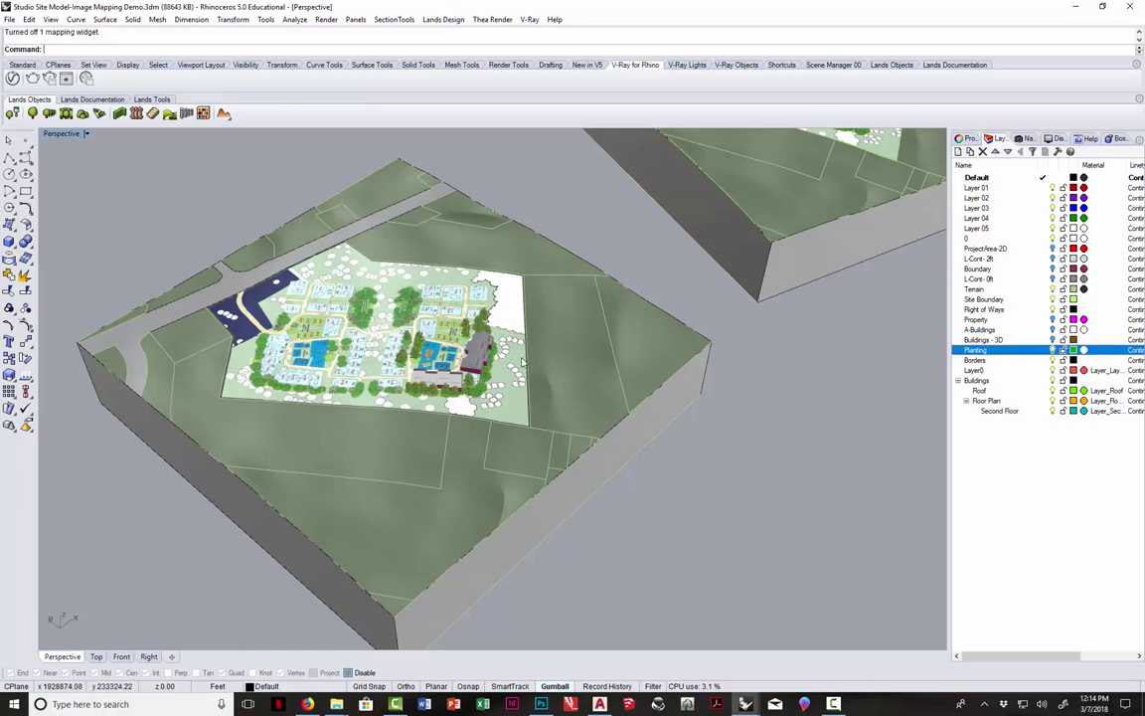
Orbit and zoom into a close aerial view of the buildings and trees
right_click_drag(294, 318, 551, 343)
scroll(550, 343, "up", 10)
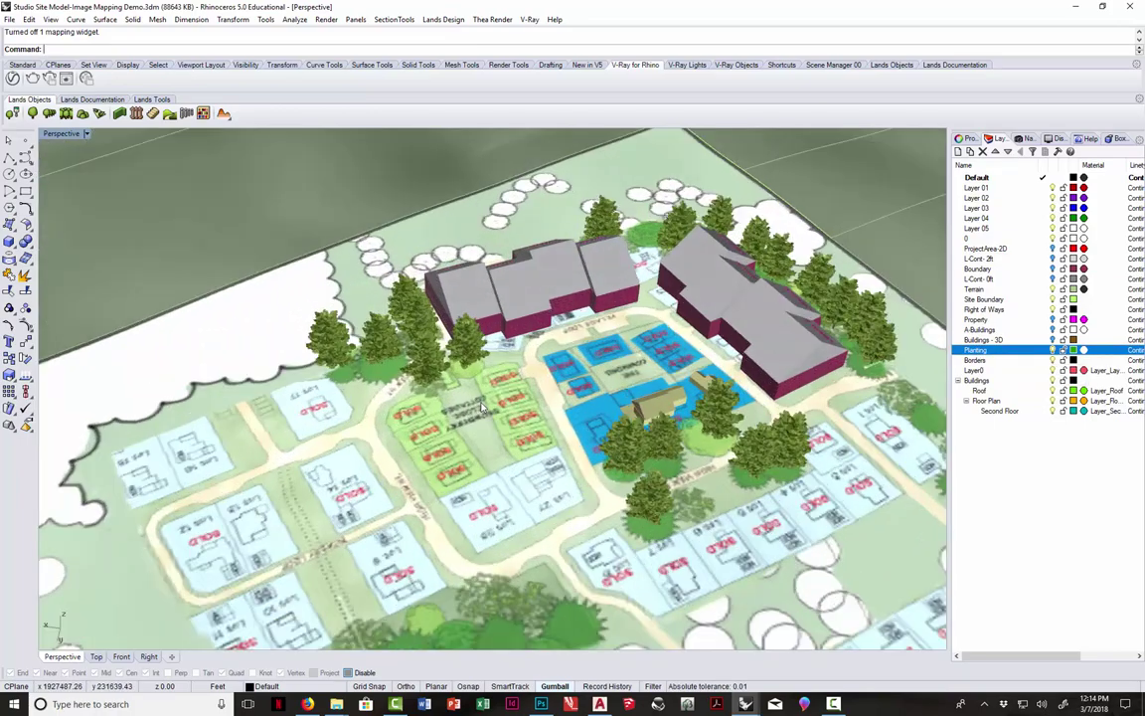
right_click_drag(481, 407, 597, 381)
scroll(570, 363, "down", 5)
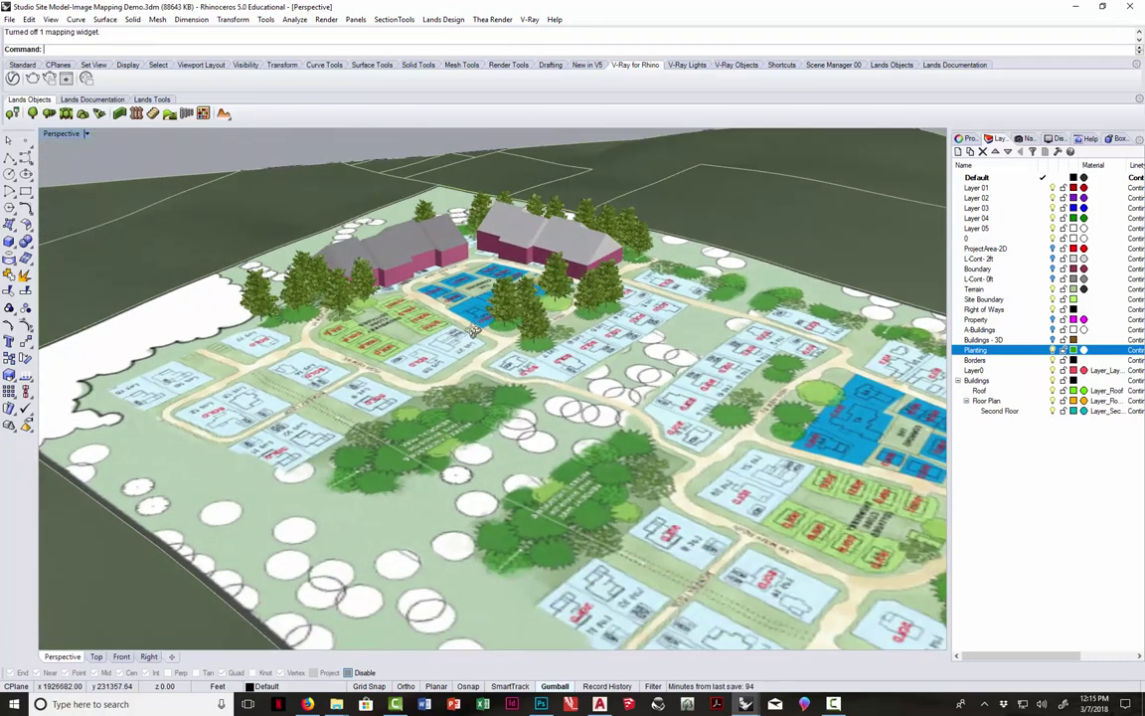
right_click_drag(475, 331, 429, 312)
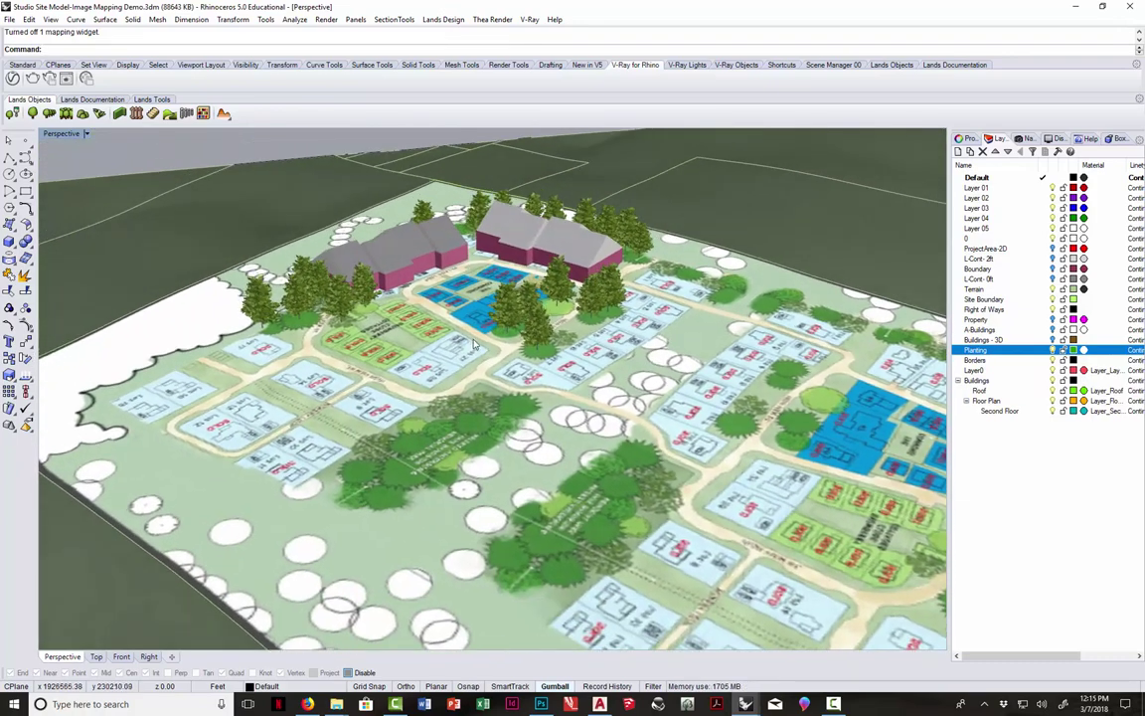
In V-Ray's Render Output settings, choose the 16:9 Widescreen aspect ratio for a 1600 × 900 image
left_click(12, 79)
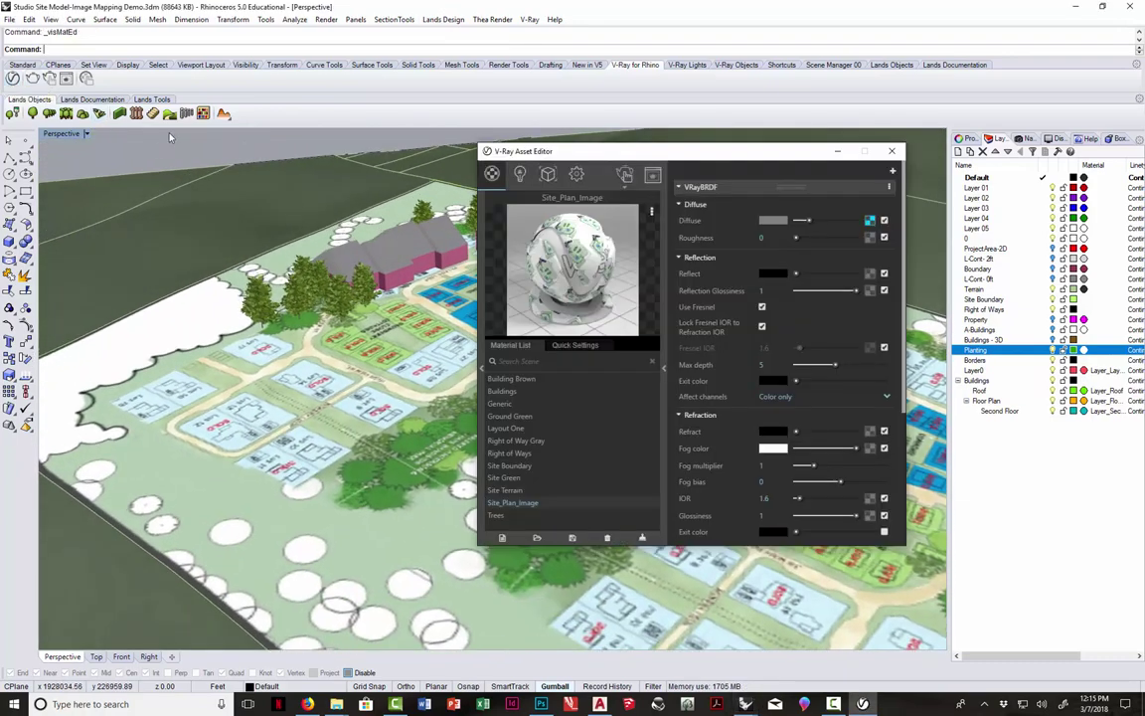
left_click(577, 174)
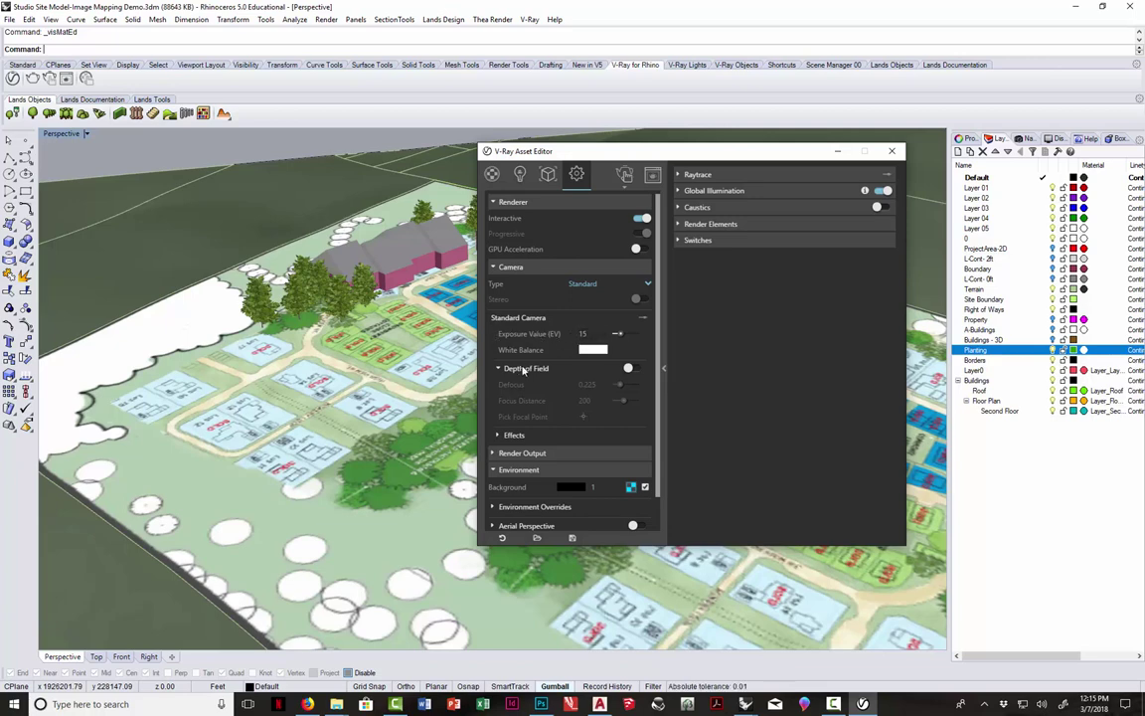
left_click(507, 266)
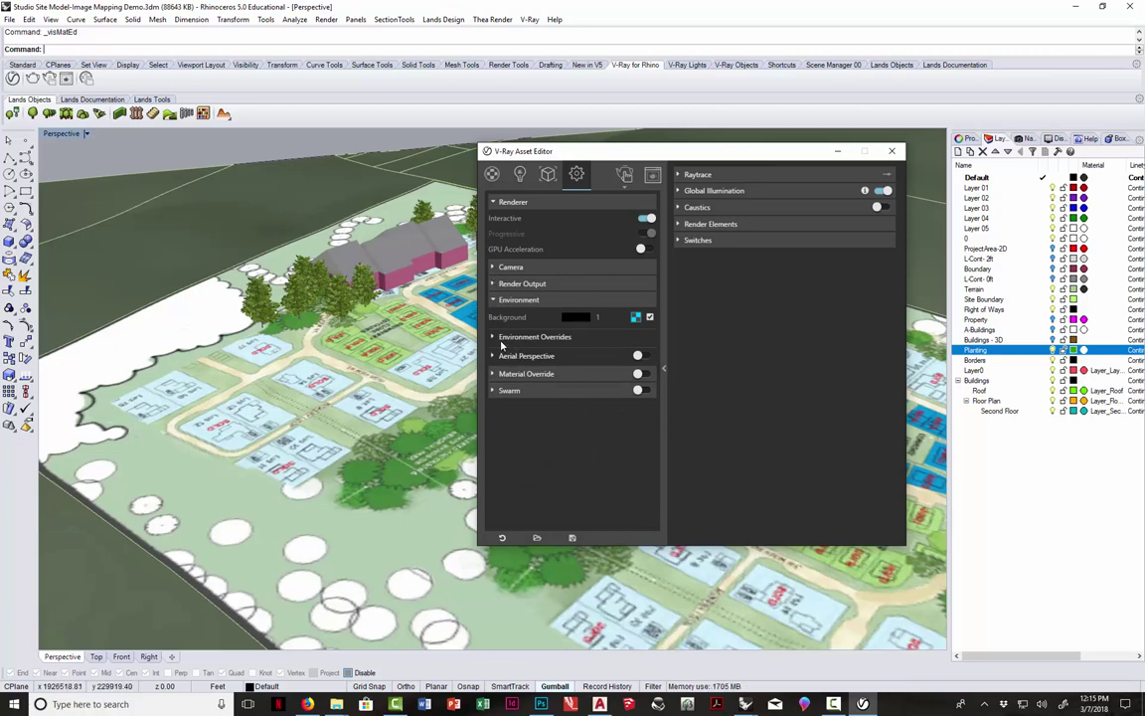
left_click(494, 284)
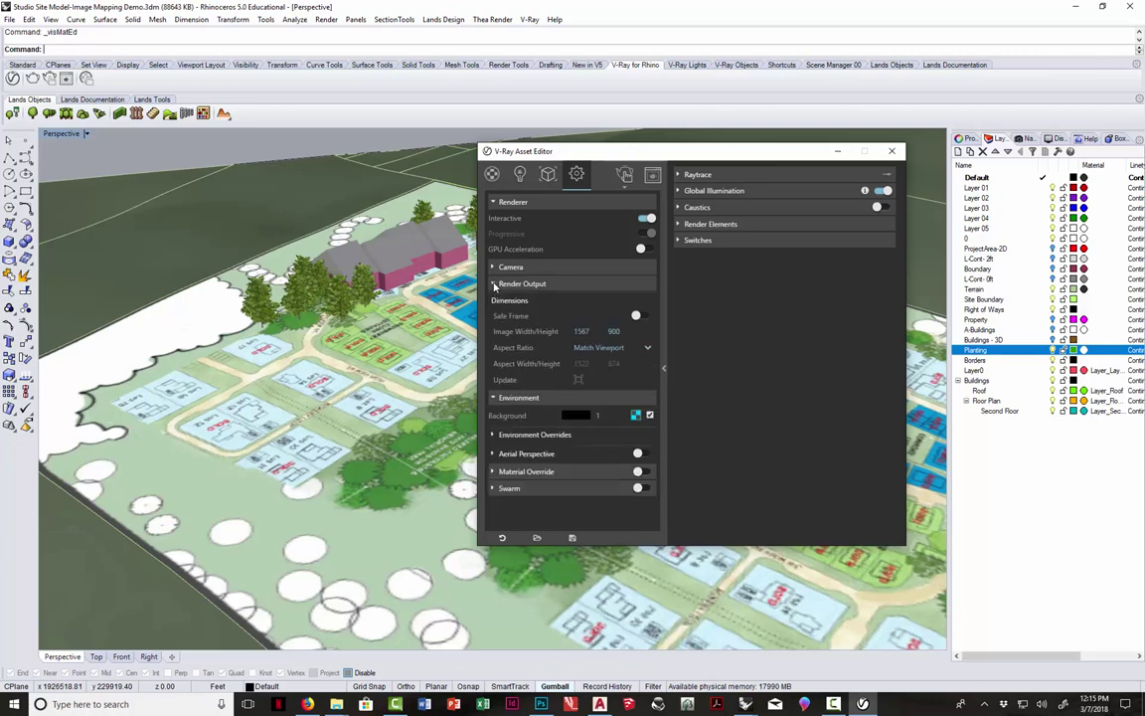
left_click(648, 348)
left_click(614, 365)
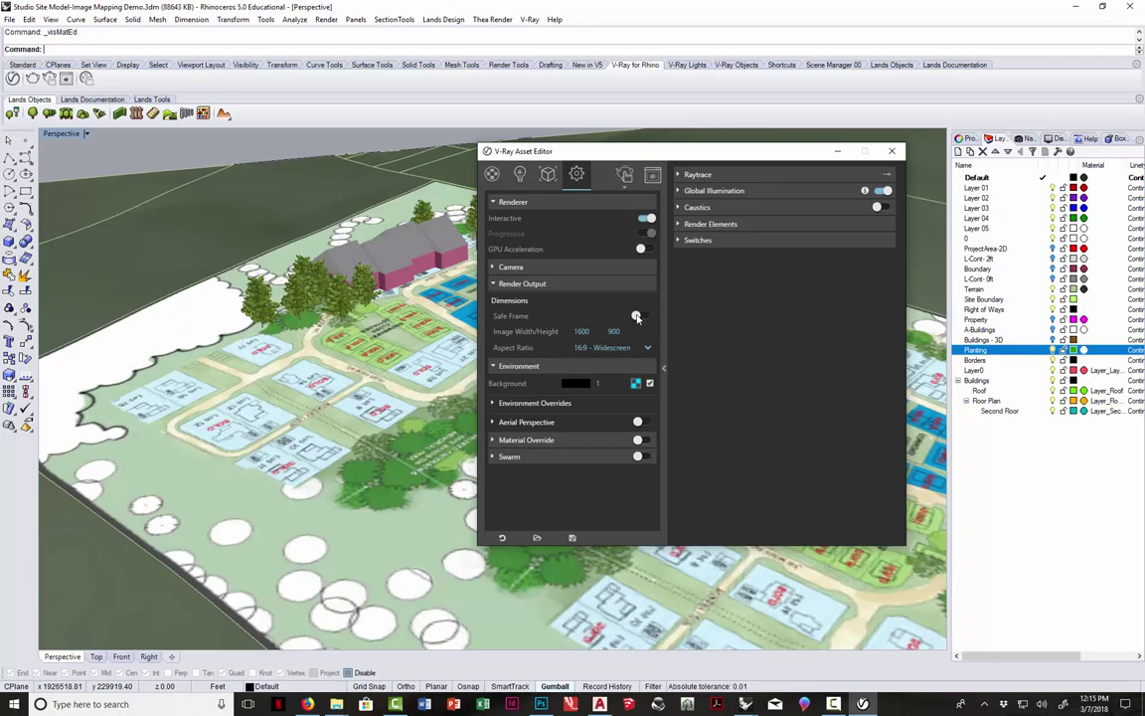
Tilt the Perspective view down toward the site buildings and render it in V-Ray as an aerial image
left_click(891, 151)
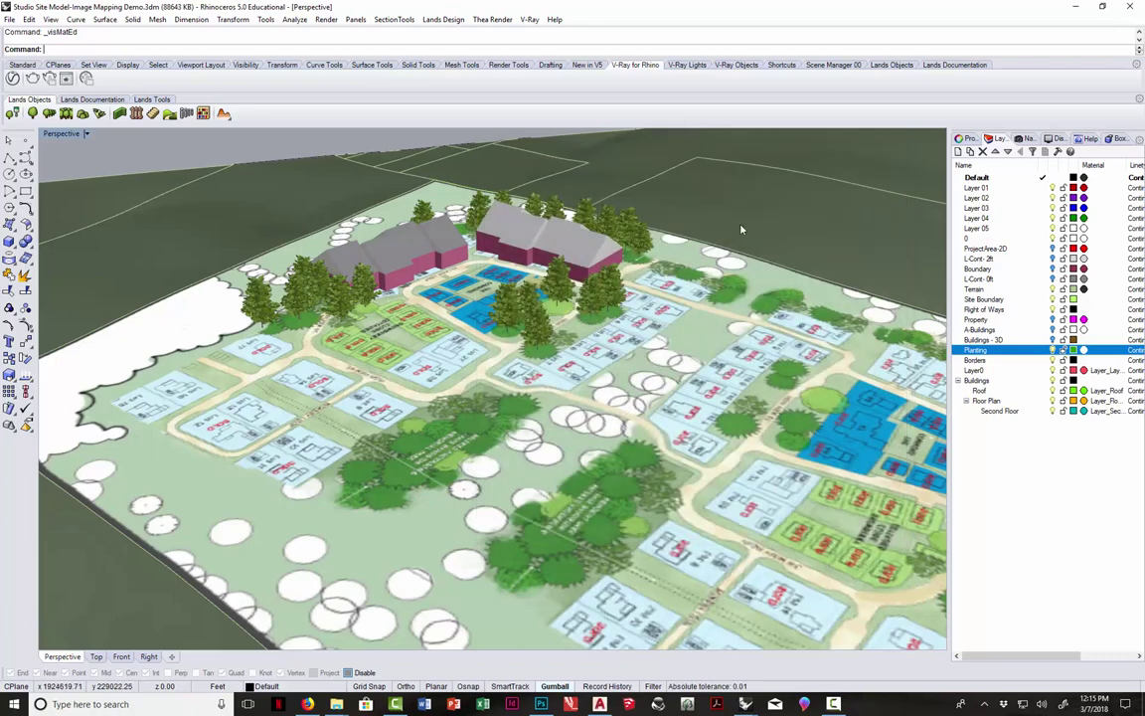
scroll(505, 293, "down", 5)
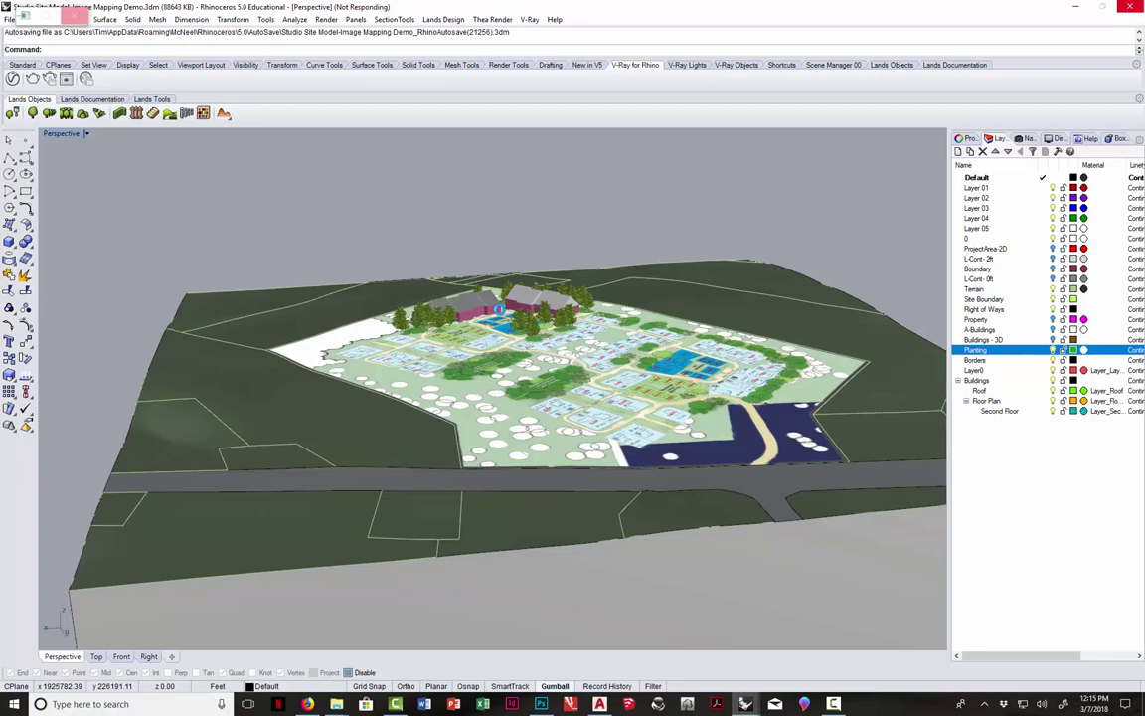
scroll(499, 309, "up", 5)
right_click_drag(447, 298, 485, 343)
left_click(33, 79)
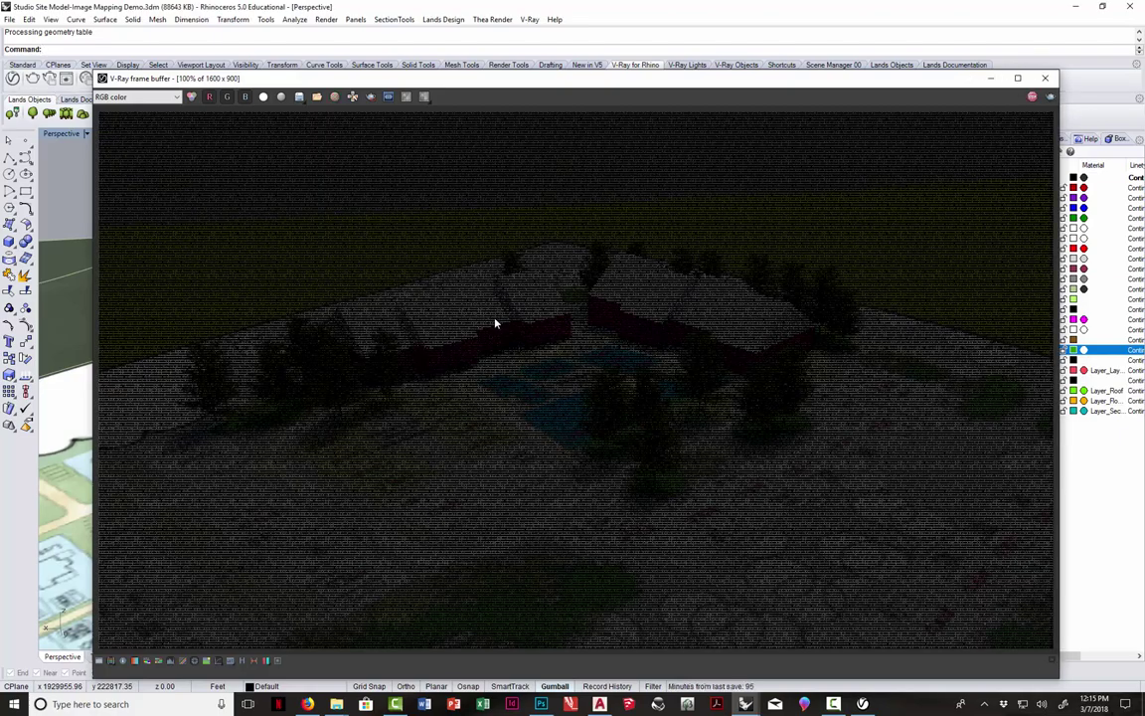
scroll(500, 324, "down", 1)
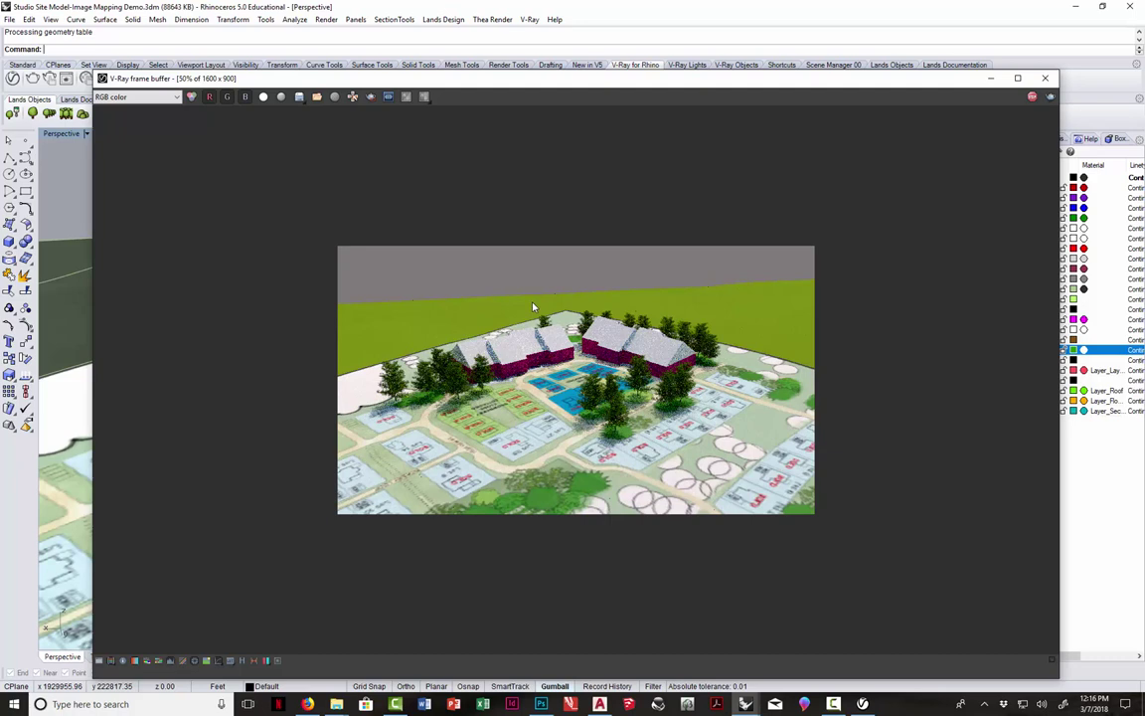
Close the aerial render, bring the view down to eye level across the lots, and render it
left_click(1044, 79)
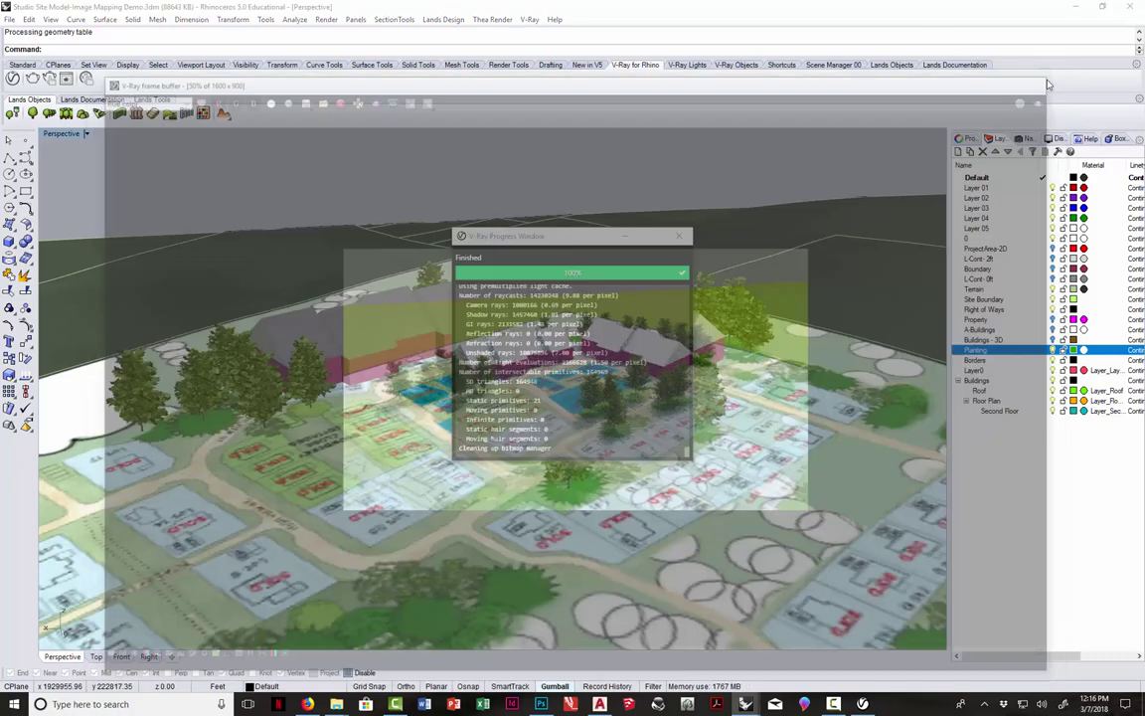
left_click(679, 236)
right_click_drag(557, 279, 505, 332)
scroll(506, 332, "up", 5)
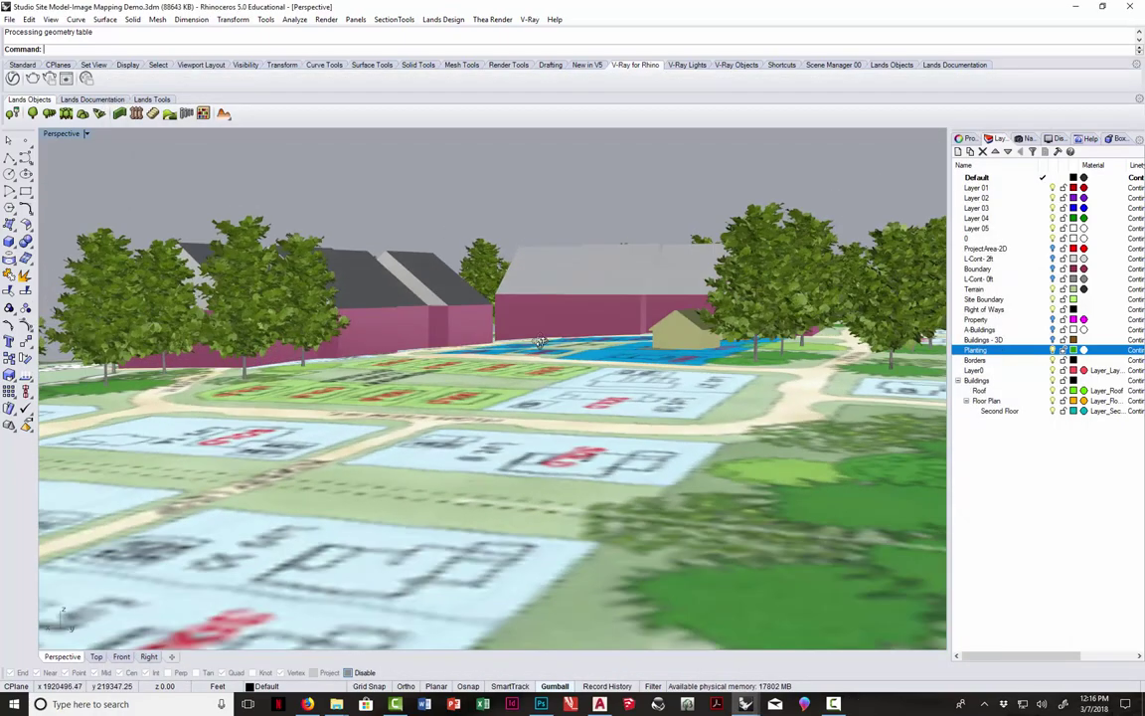
scroll(627, 328, "up", 4)
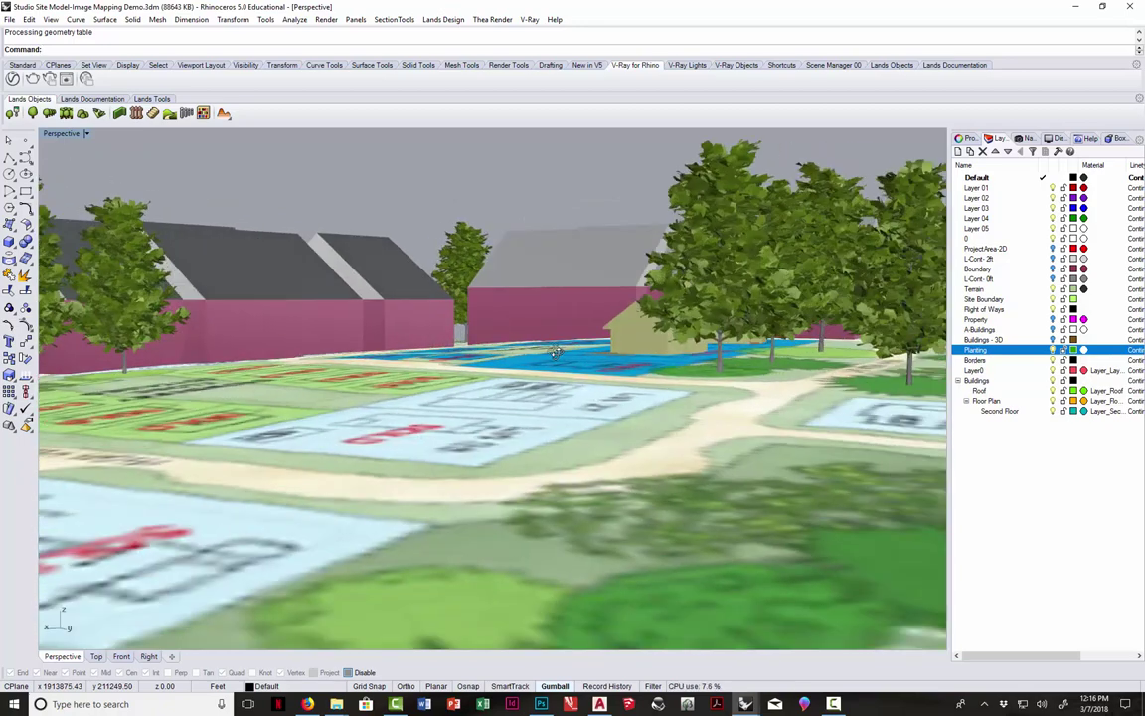
scroll(561, 350, "up", 2)
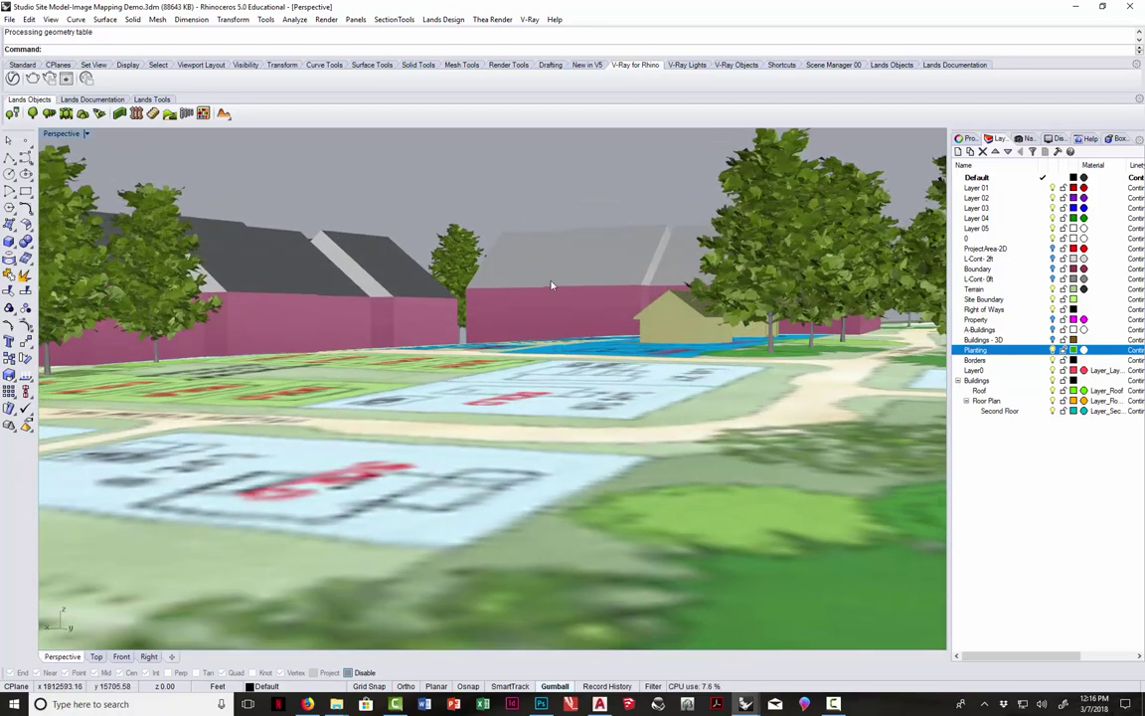
left_click(33, 78)
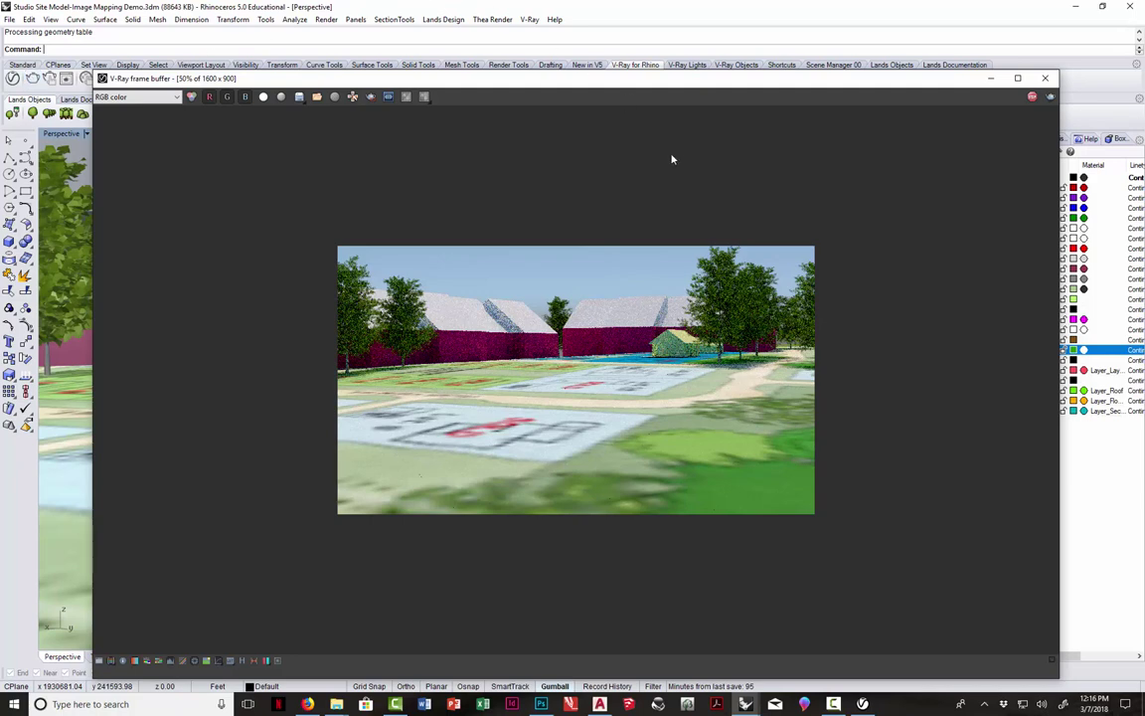
Close the street-level render, frame both terrain blocks from above, and render the overview
left_click(1045, 77)
left_click(682, 237)
scroll(609, 255, "down", 5)
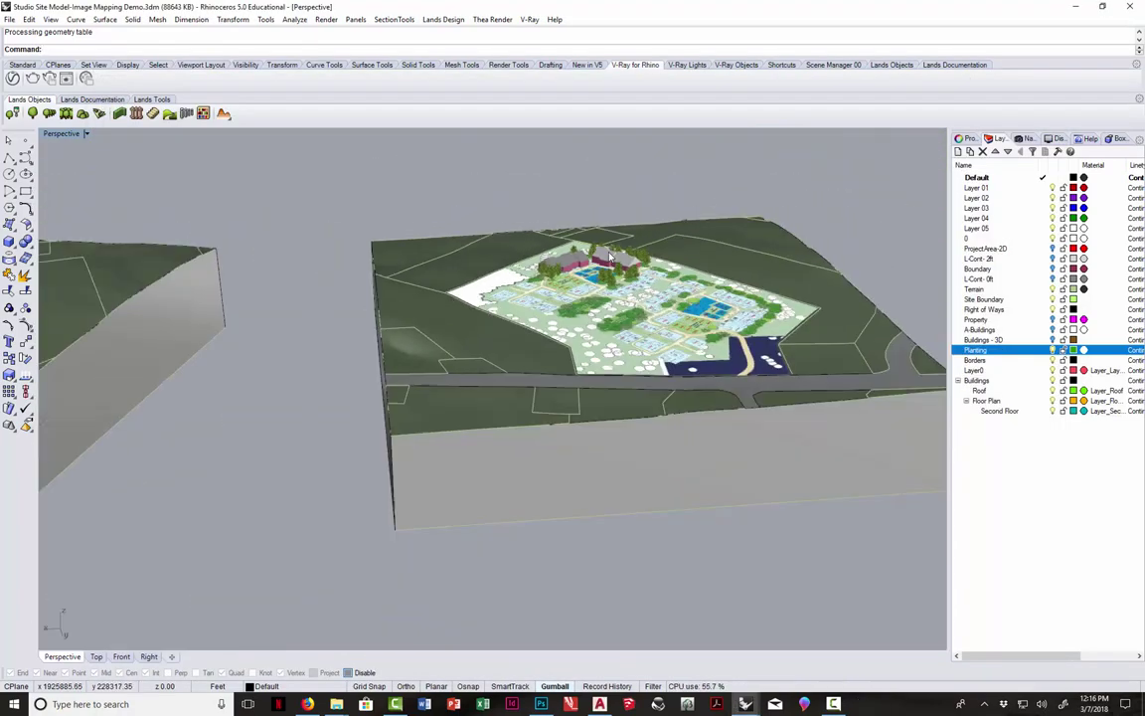
right_click_drag(609, 255, 561, 345)
scroll(562, 346, "down", 2)
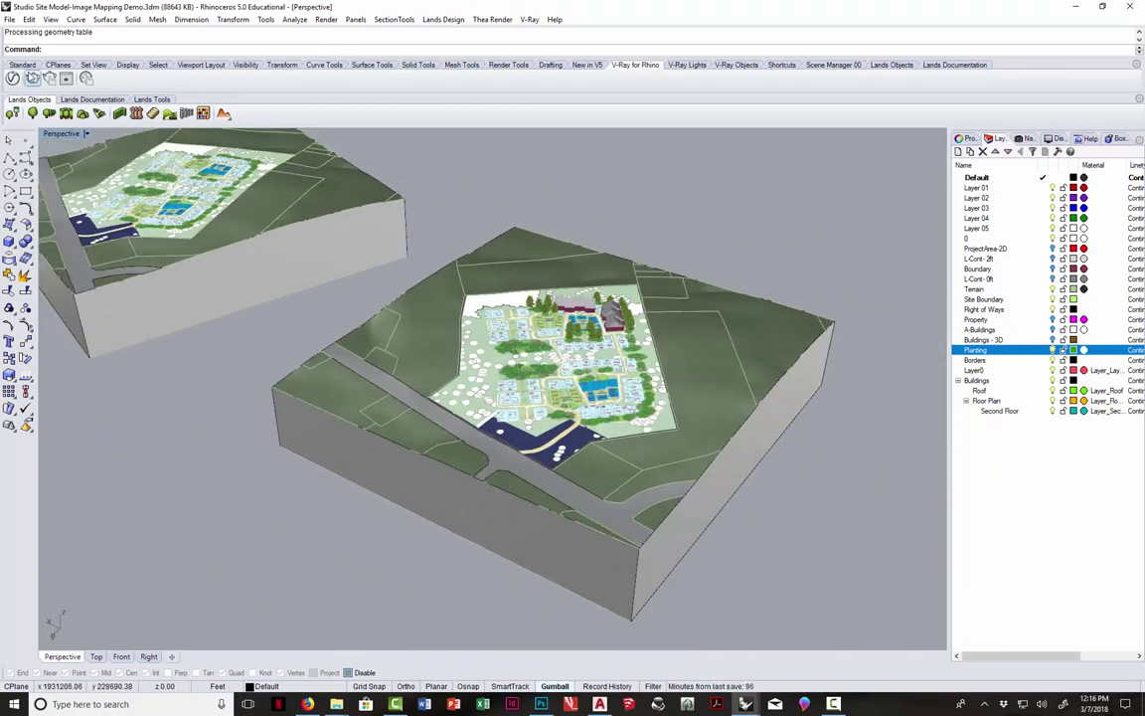
left_click(33, 79)
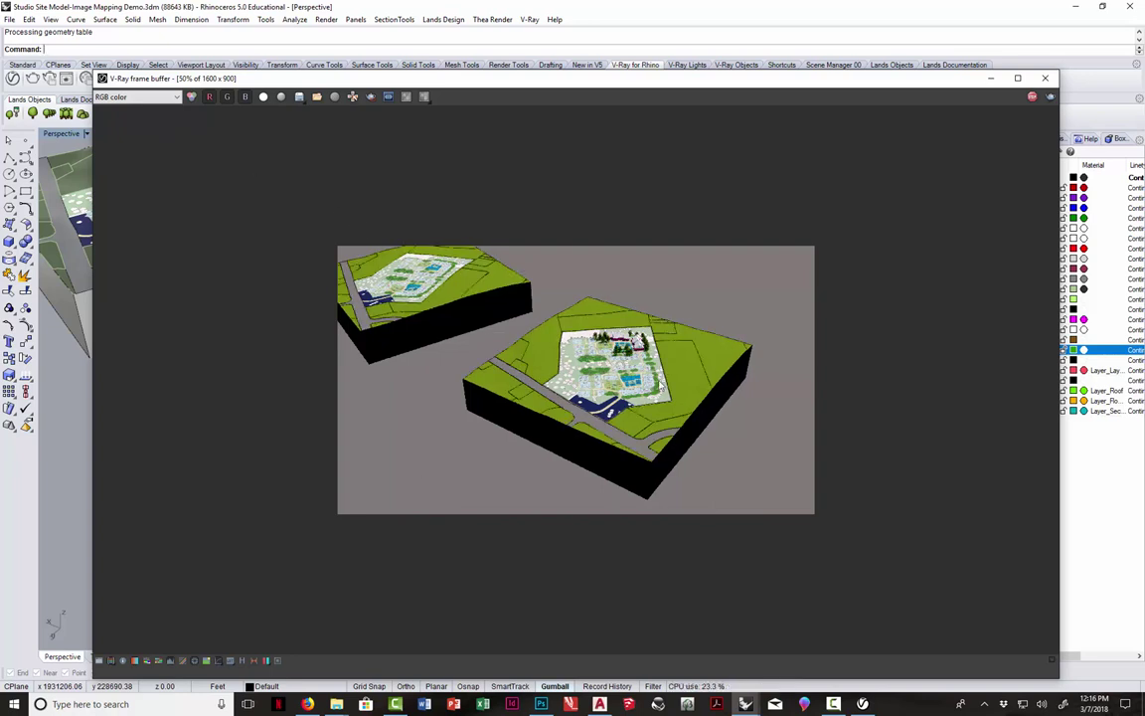
scroll(684, 382, "up", 1)
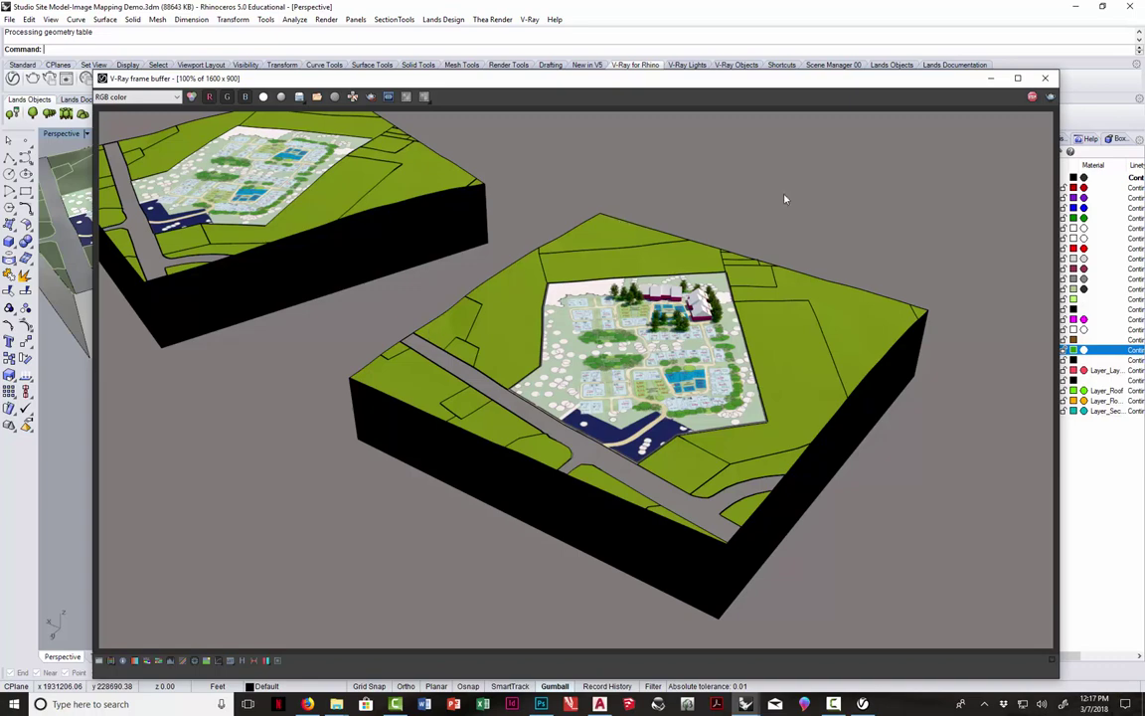
Close the overview render and zoom and tilt the Perspective view to a close oblique look at the textured site
left_click(1045, 77)
left_click(679, 235)
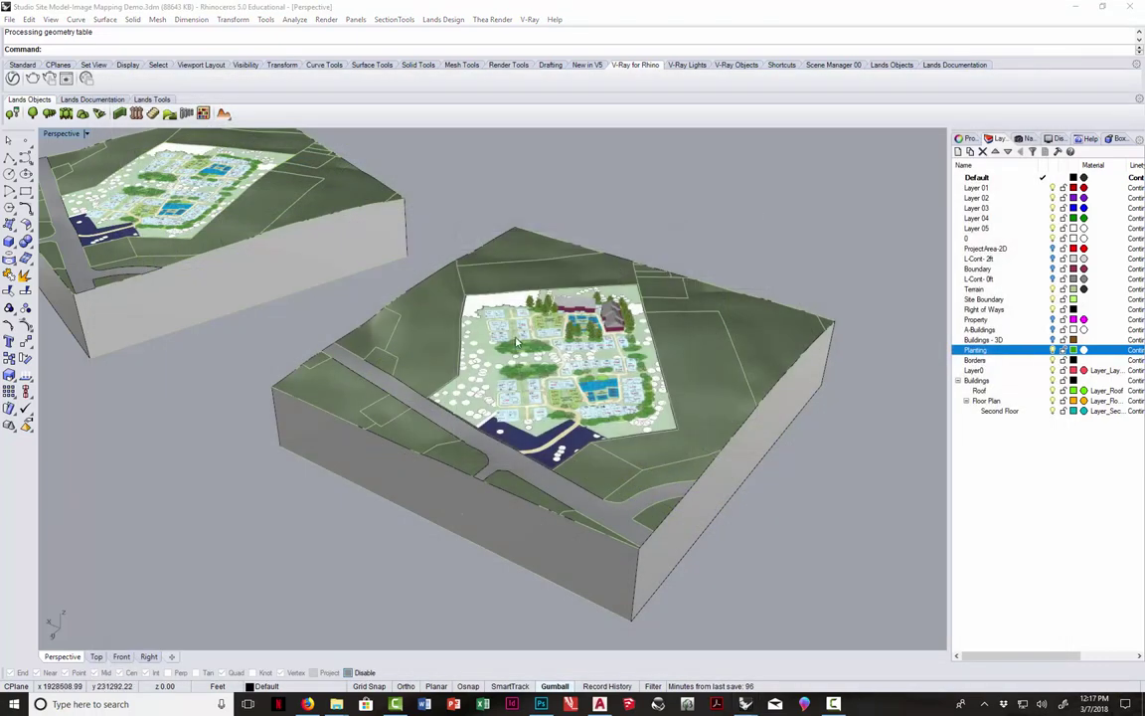
scroll(570, 362, "up", 3)
scroll(569, 363, "up", 3)
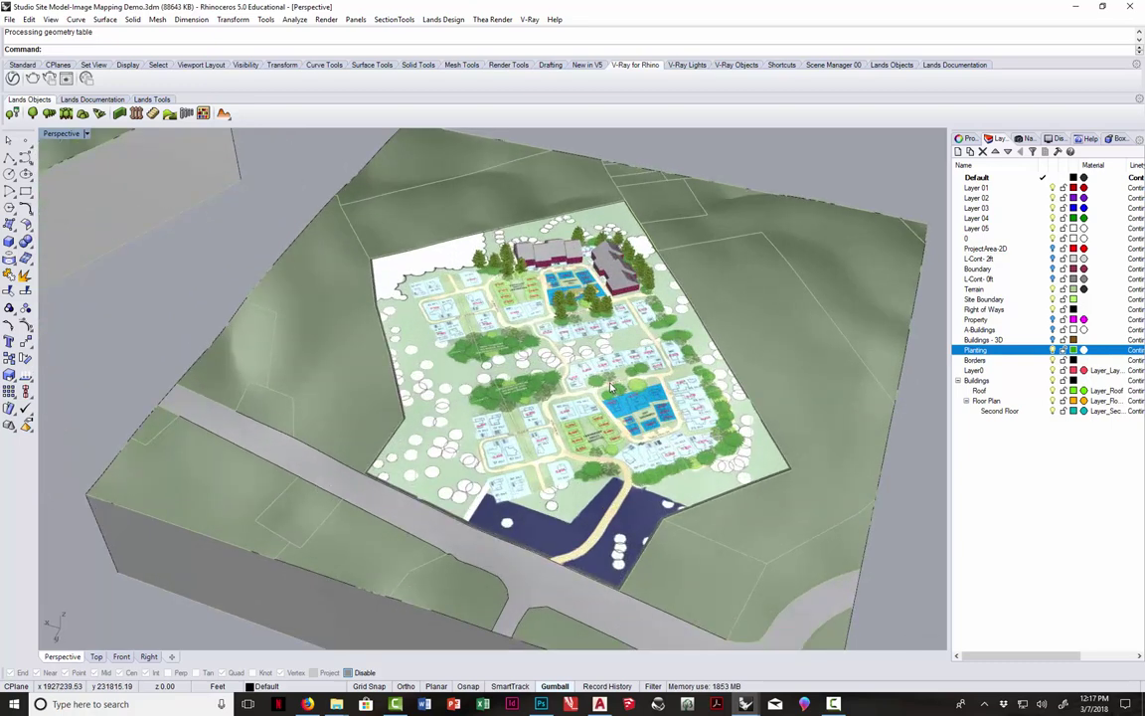
scroll(521, 352, "up", 4)
scroll(525, 348, "down", 5)
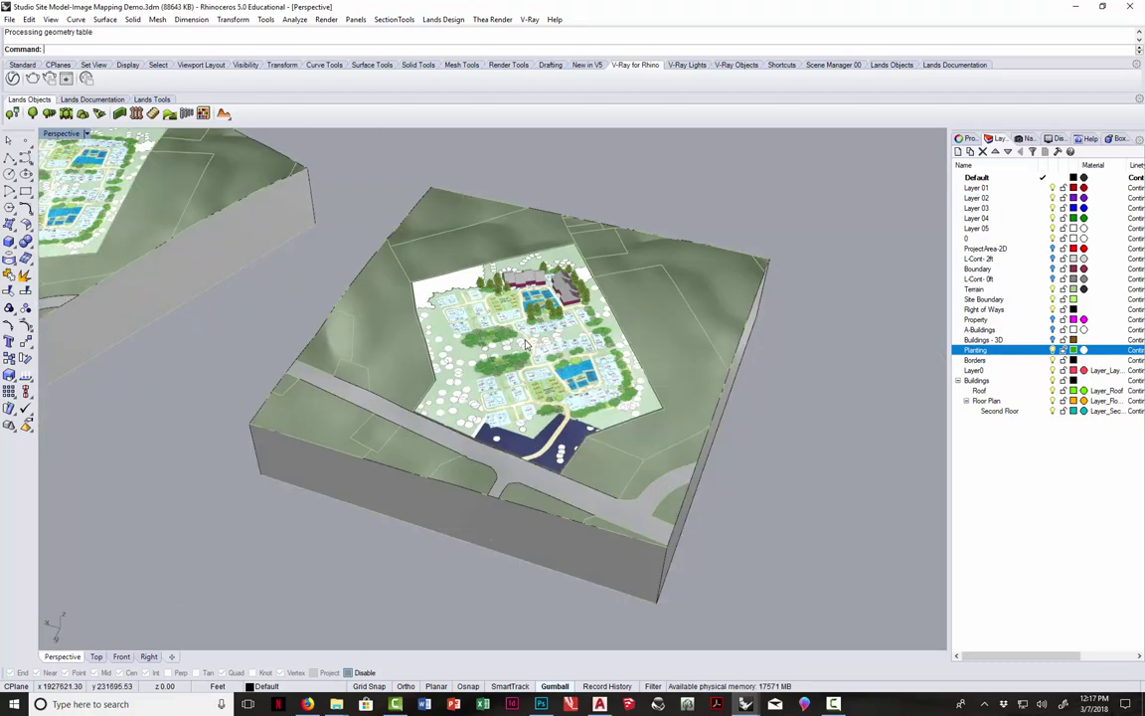
scroll(530, 348, "up", 4)
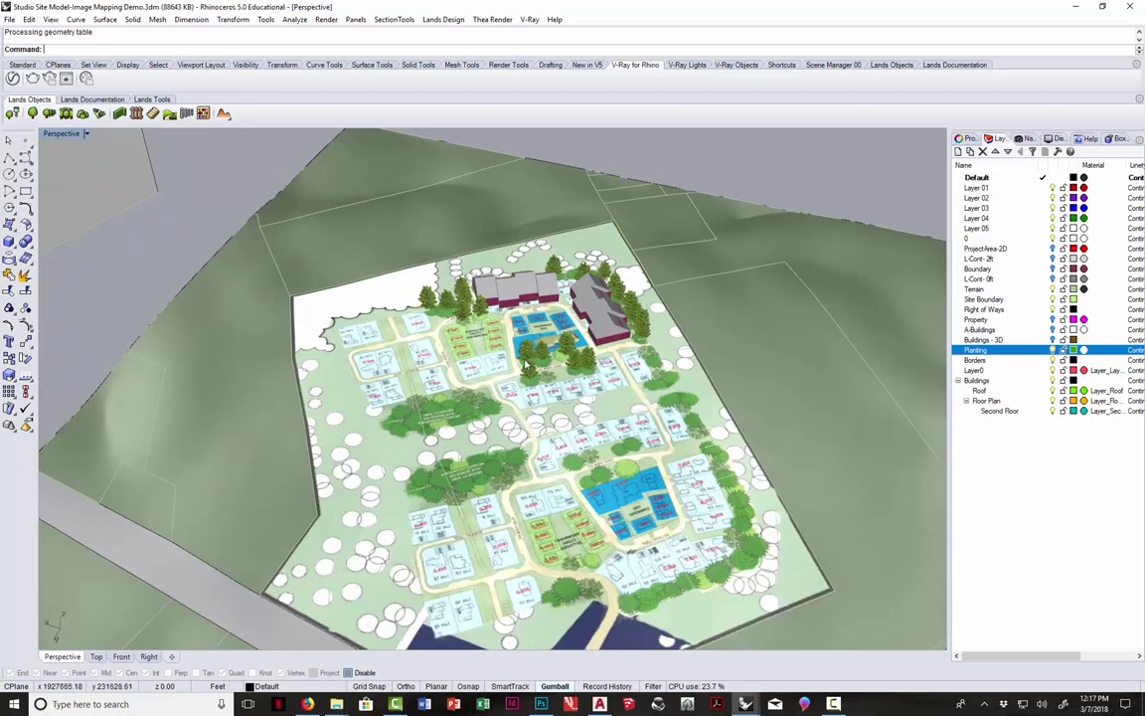
right_click_drag(529, 350, 508, 299)
scroll(508, 298, "up", 5)
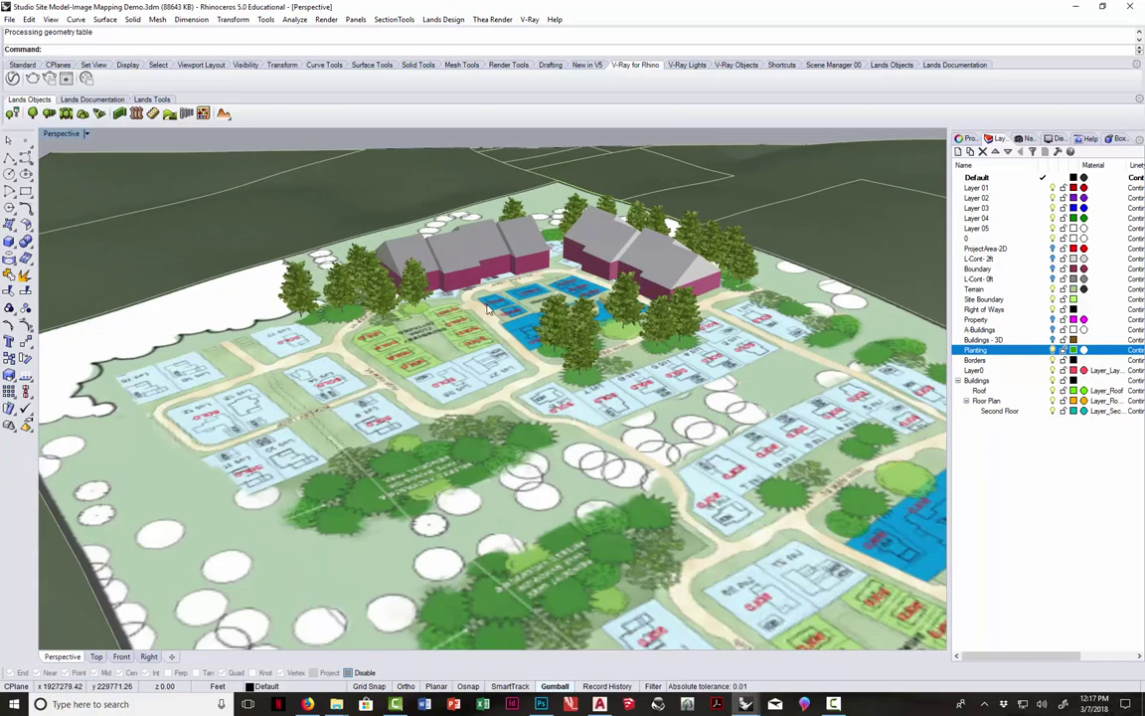
scroll(487, 310, "down", 5)
scroll(461, 306, "up", 4)
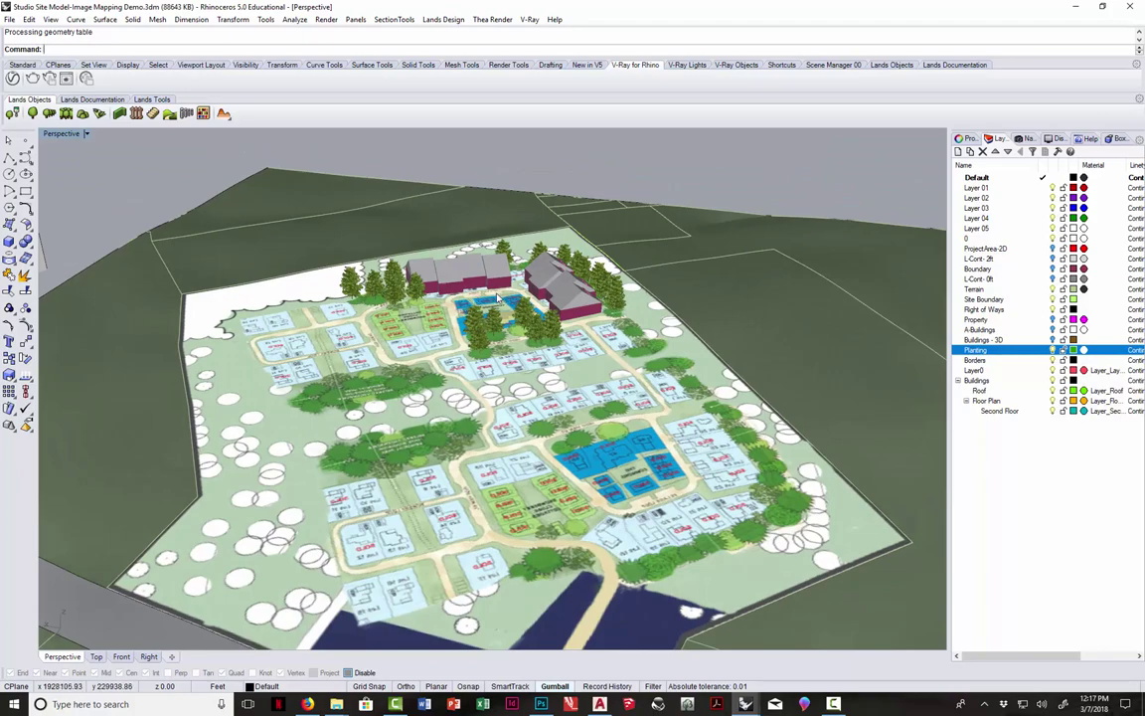